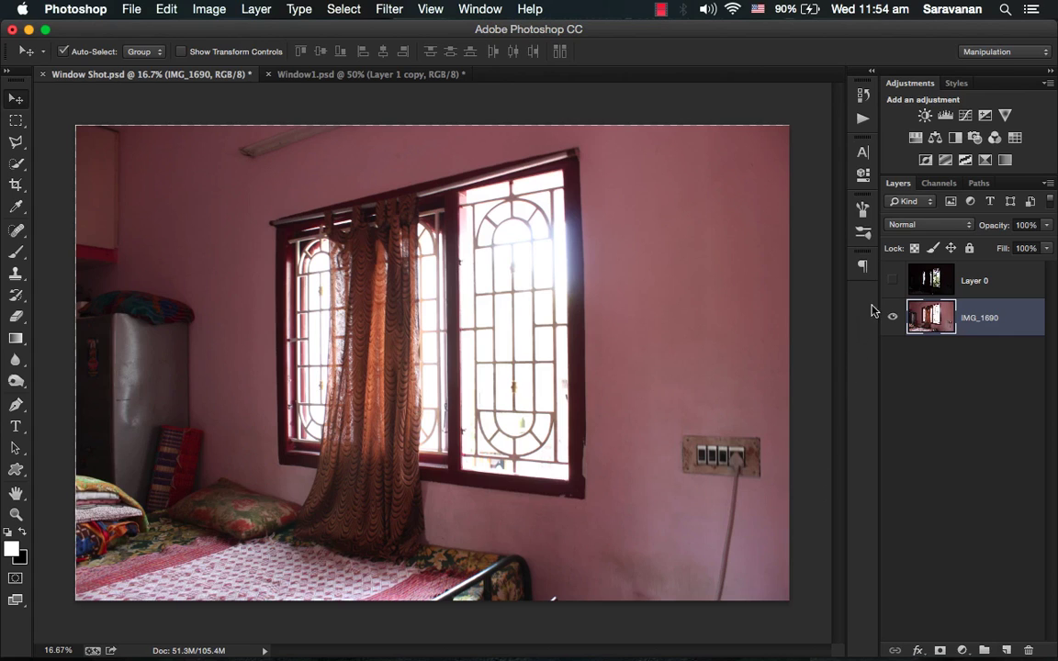
pyautogui.click(894, 282)
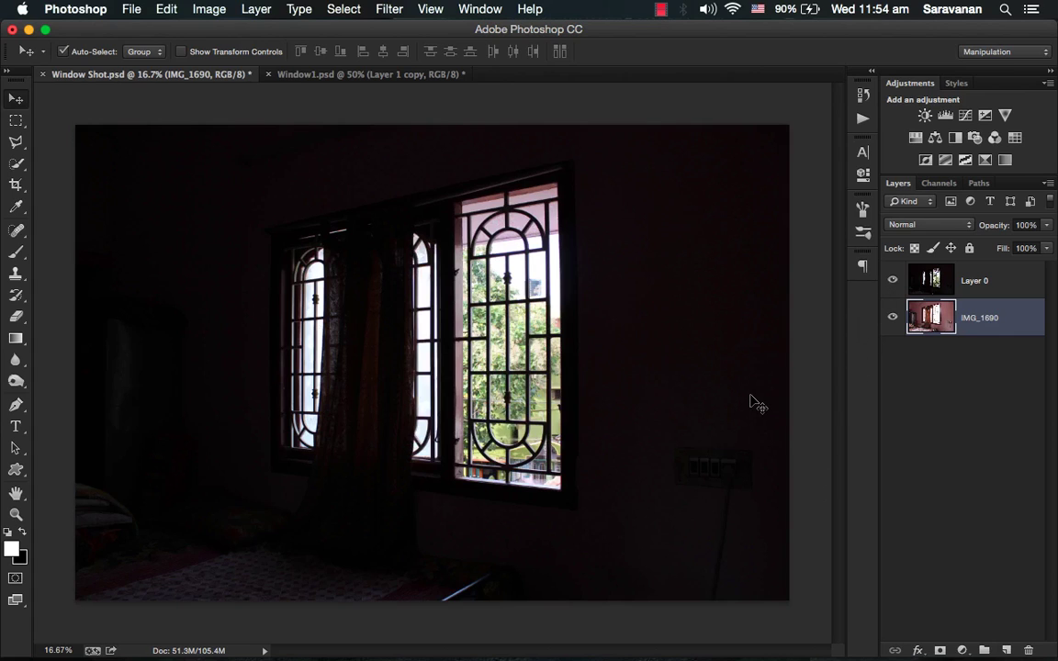
pyautogui.click(892, 283)
pyautogui.click(892, 283)
pyautogui.click(892, 283)
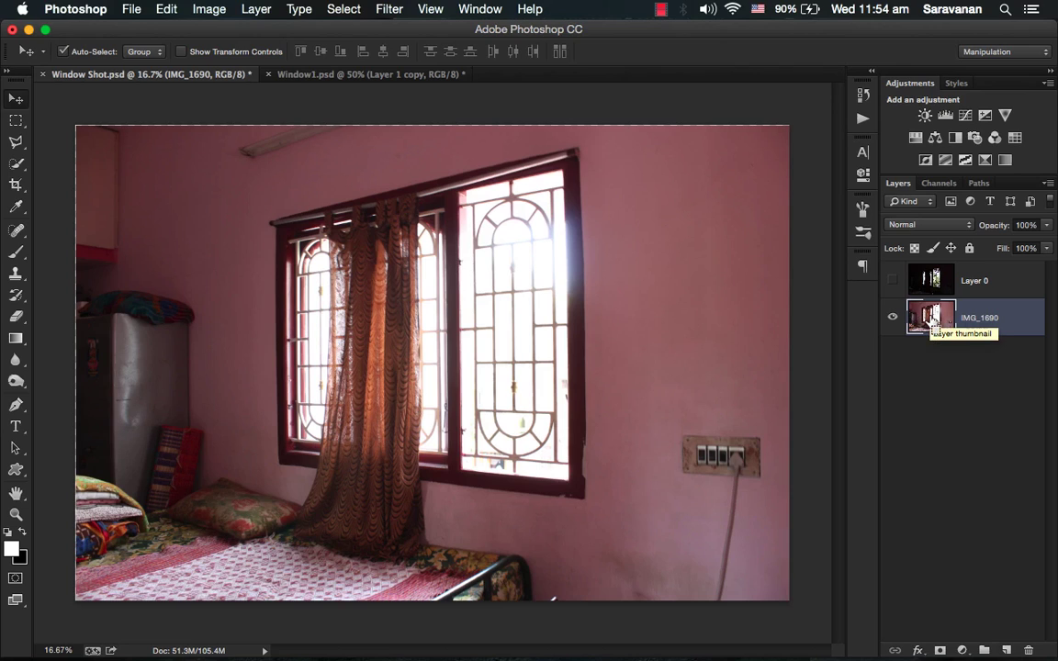
# Duplicate the IMG_1690 photo layer, opening and closing Levels without changes.
pyautogui.press('super+j')
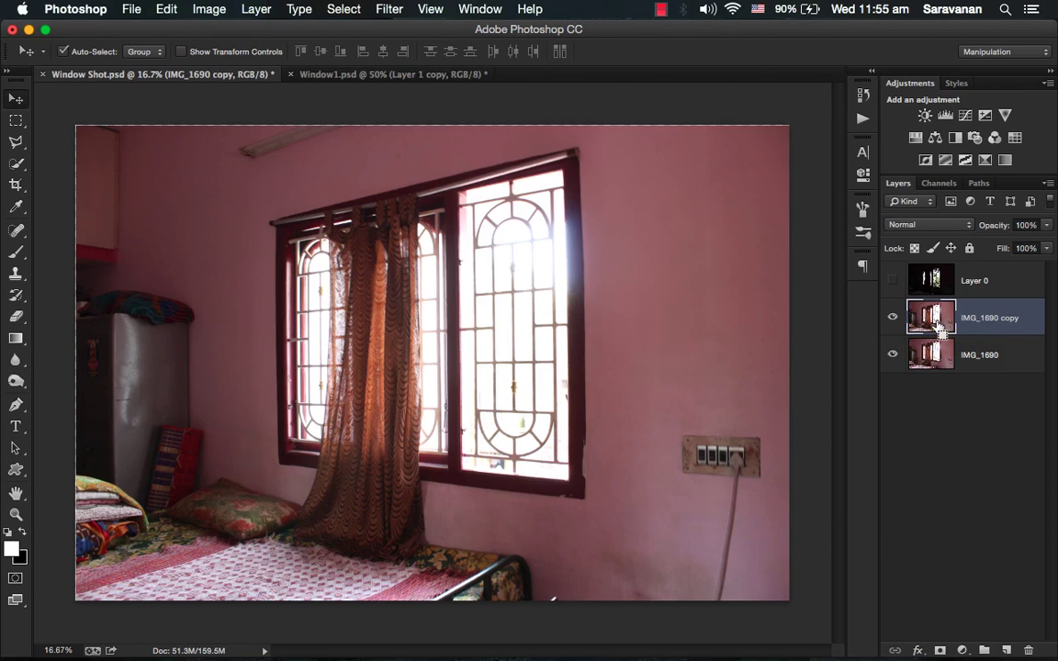
pyautogui.press('super+l')
pyautogui.moveTo(898, 194); pyautogui.dragTo(571, 194)
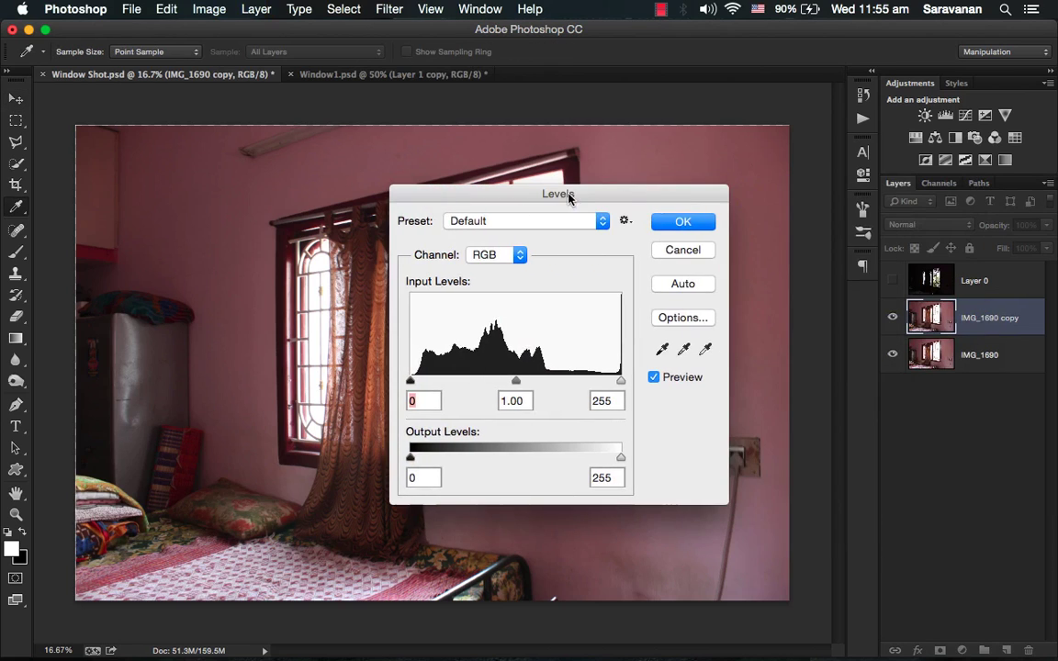
pyautogui.click(680, 246)
# Darken the copy with Levels: input 15/0.02/255, output 14/244.
pyautogui.click(196, 13)
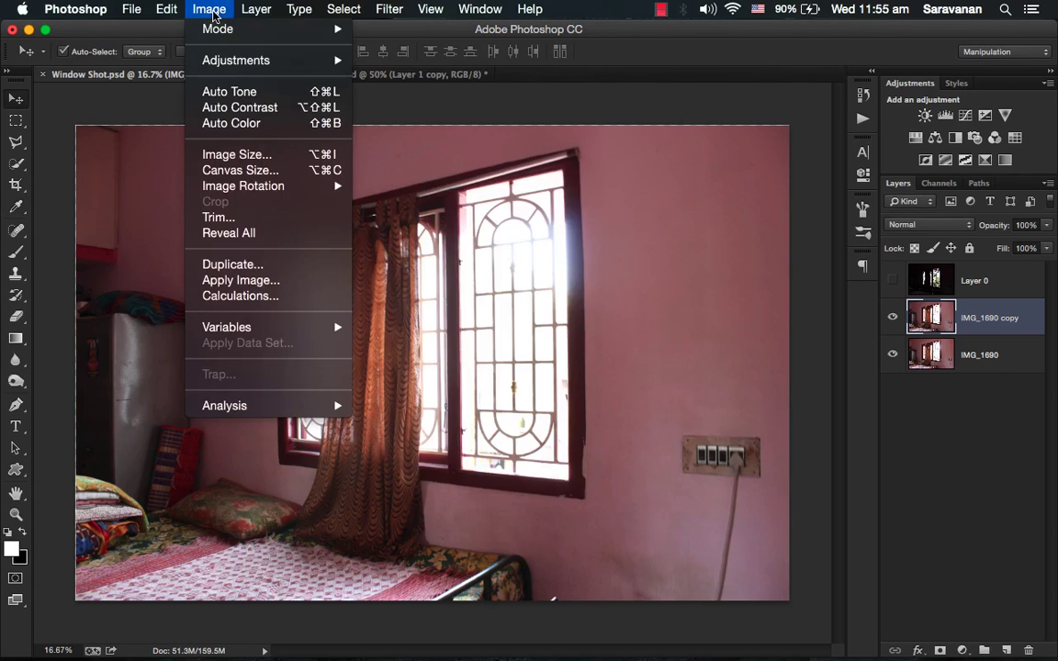
pyautogui.moveTo(207, 60)
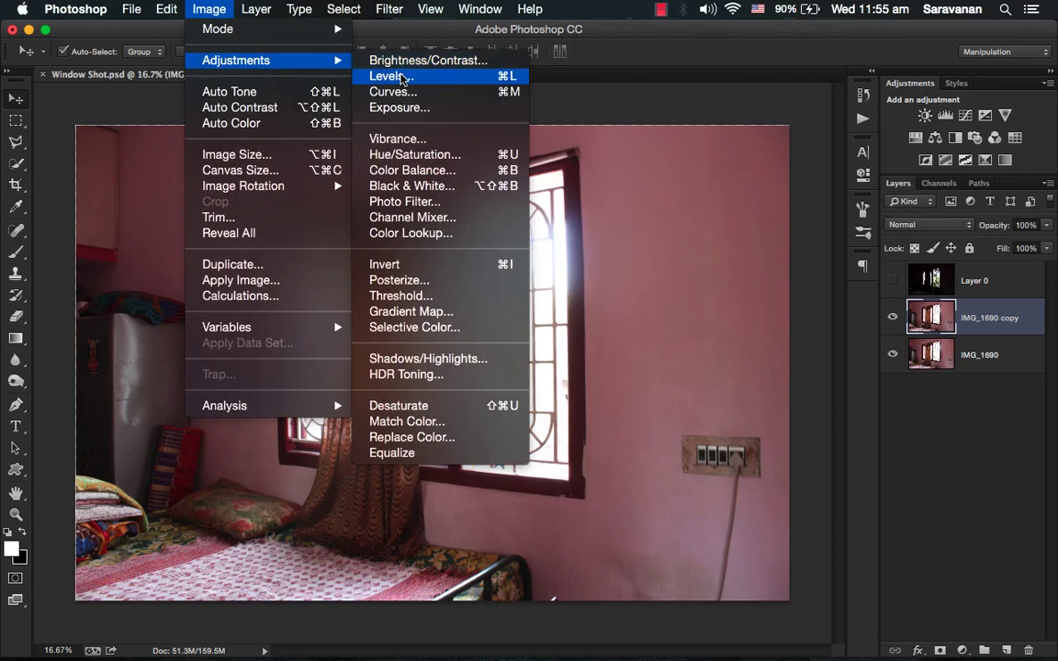
pyautogui.click(401, 76)
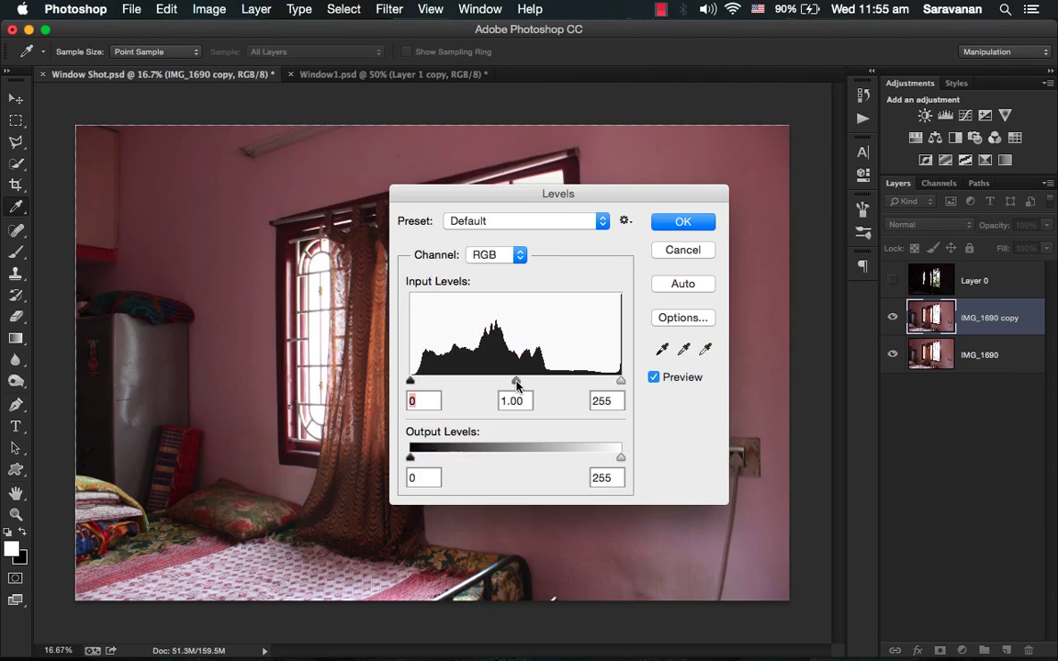
pyautogui.moveTo(516, 382); pyautogui.dragTo(618, 390)
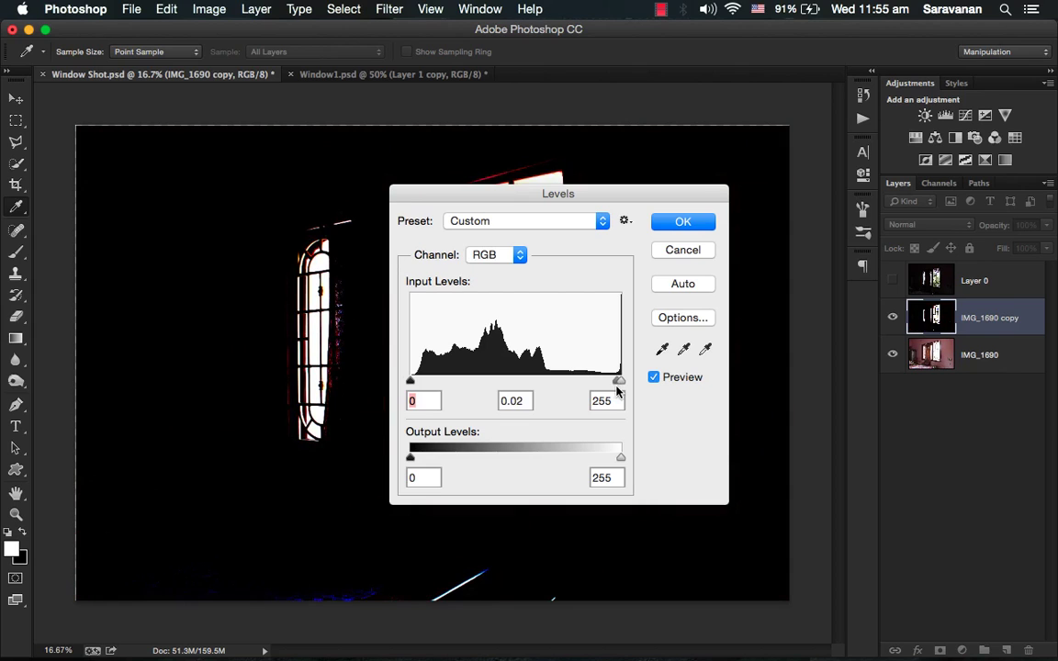
pyautogui.moveTo(560, 196); pyautogui.dragTo(757, 202)
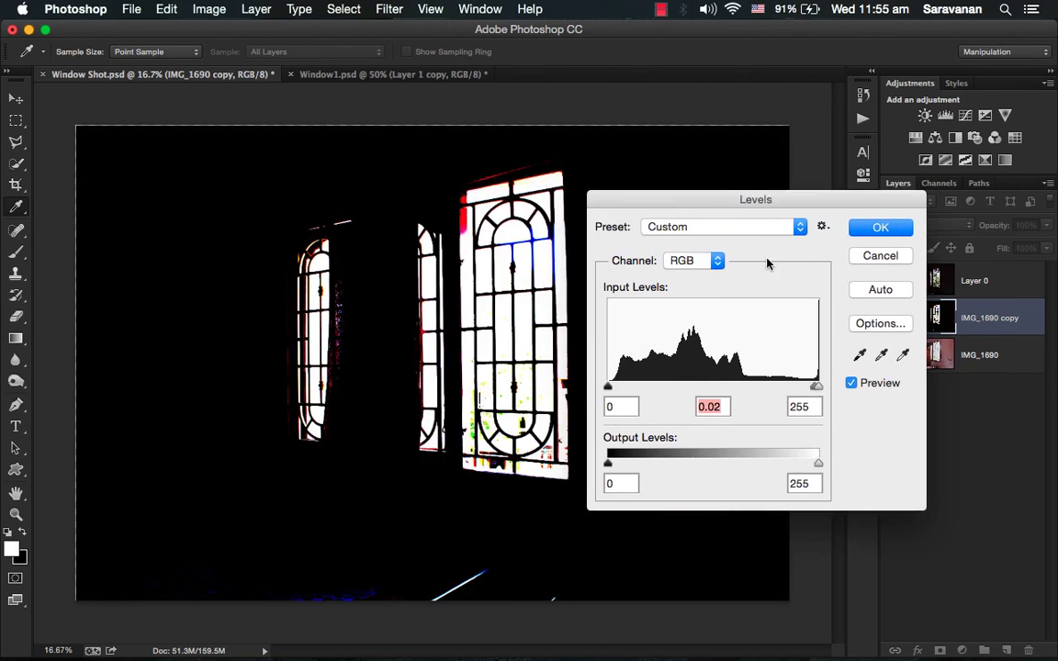
pyautogui.moveTo(813, 389)
pyautogui.mouseDown()
pyautogui.moveTo(801, 388)
pyautogui.moveTo(821, 389)
pyautogui.mouseUp()
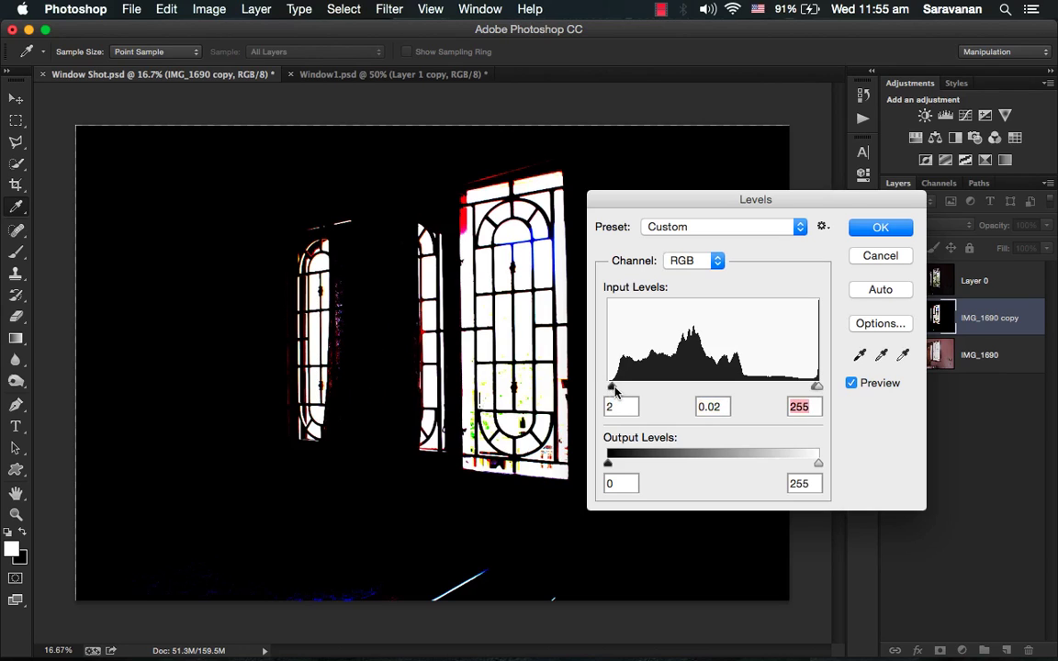
pyautogui.moveTo(609, 387); pyautogui.dragTo(625, 388)
pyautogui.moveTo(608, 464)
pyautogui.mouseDown()
pyautogui.moveTo(631, 465)
pyautogui.moveTo(620, 466)
pyautogui.mouseUp()
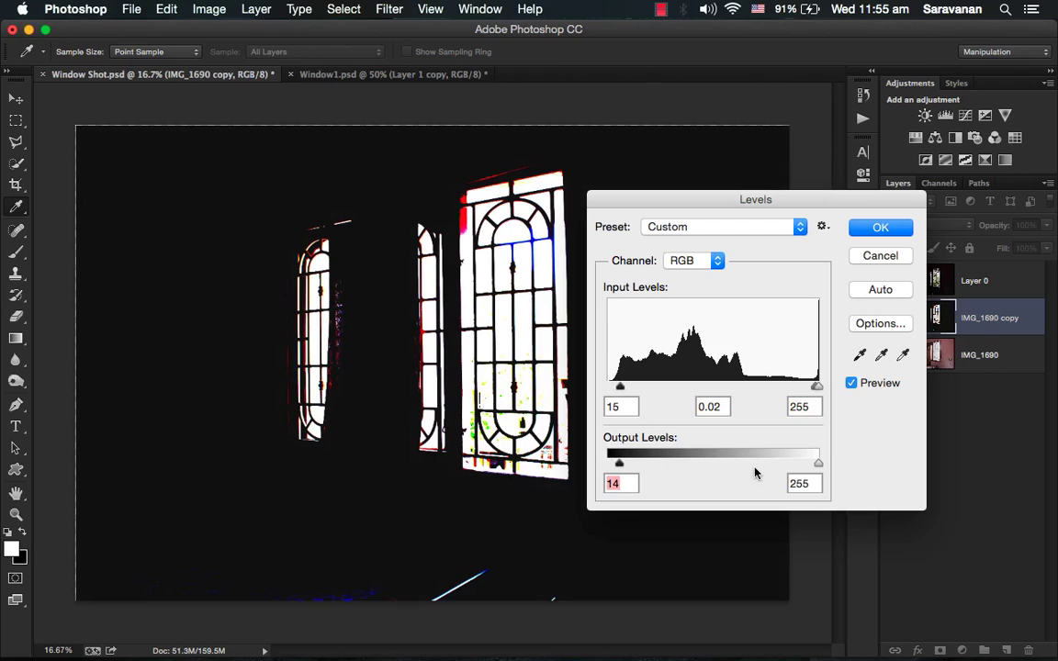
pyautogui.moveTo(818, 464); pyautogui.dragTo(809, 467)
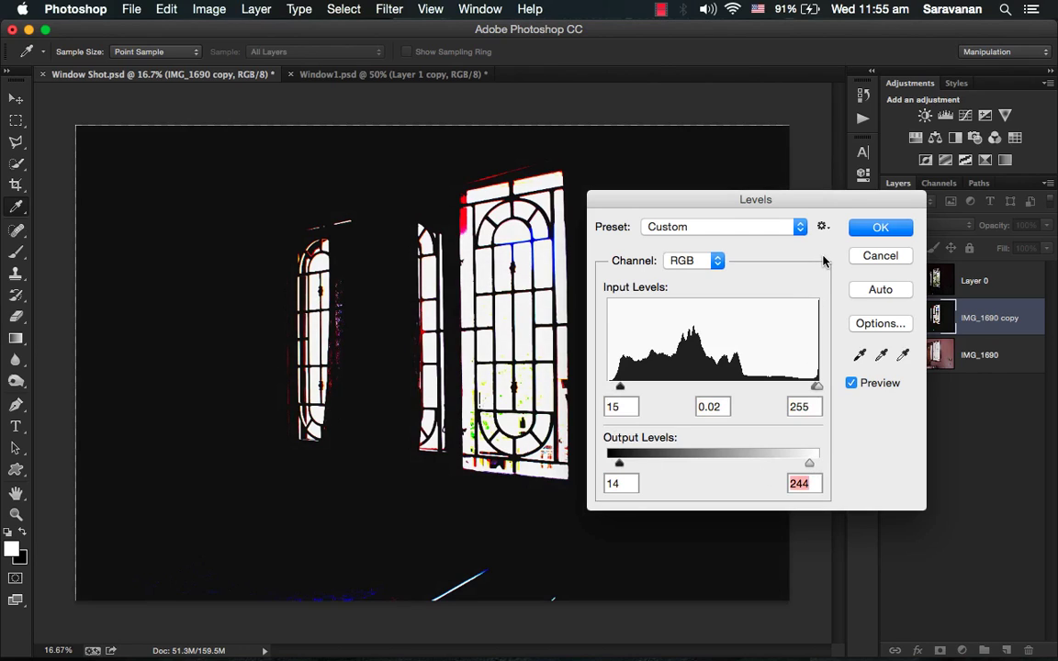
# Apply the Levels, hide the IMG_1690 copy, and show and select Layer 0.
pyautogui.click(868, 227)
pyautogui.press('v')
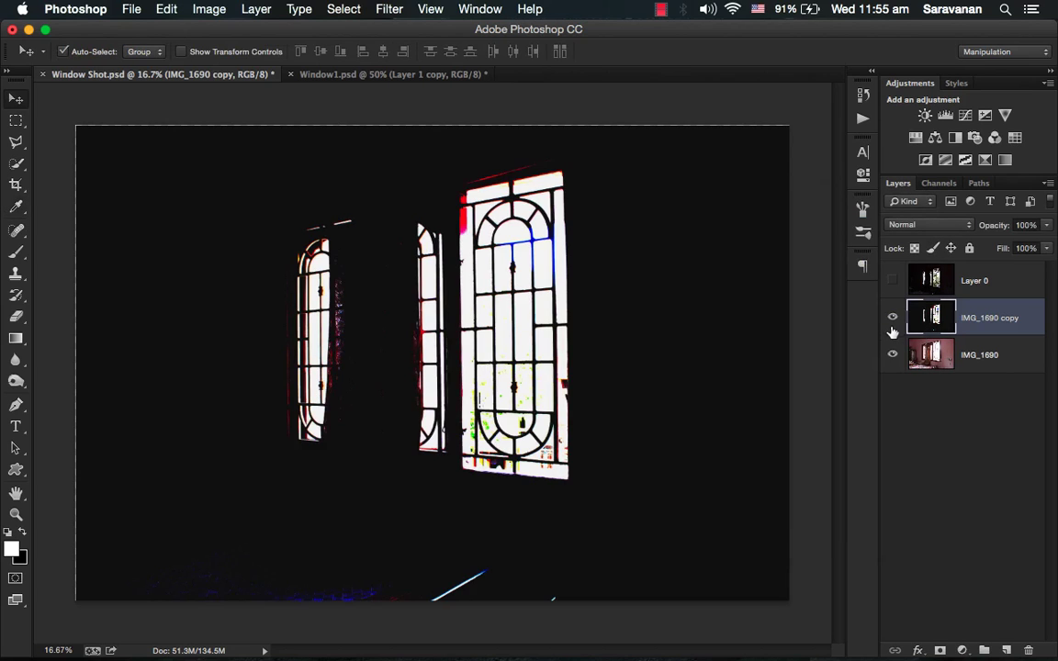
pyautogui.click(893, 318)
pyautogui.click(895, 317)
pyautogui.click(893, 318)
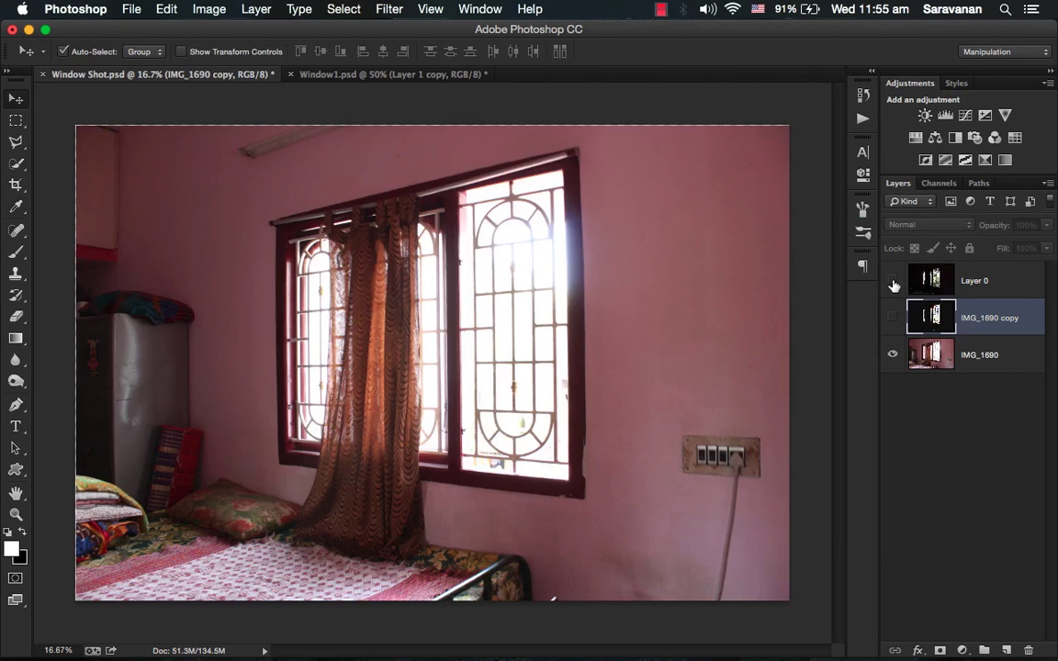
pyautogui.click(893, 281)
pyautogui.click(935, 285)
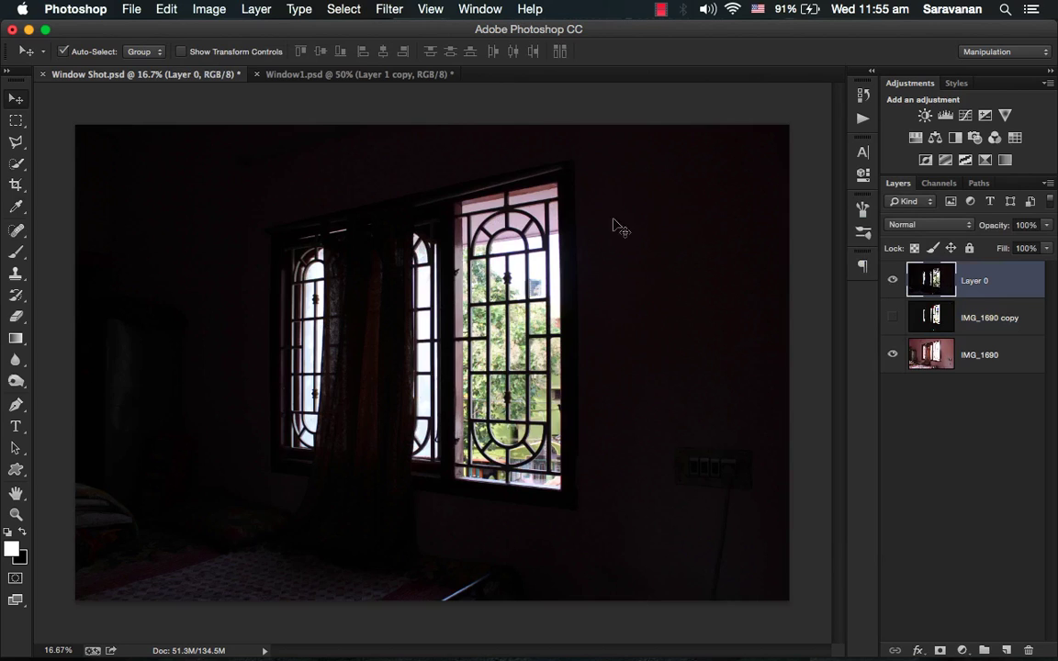
# Check the Image Size without resizing, then switch to the Window1.psd document.
pyautogui.click(212, 11)
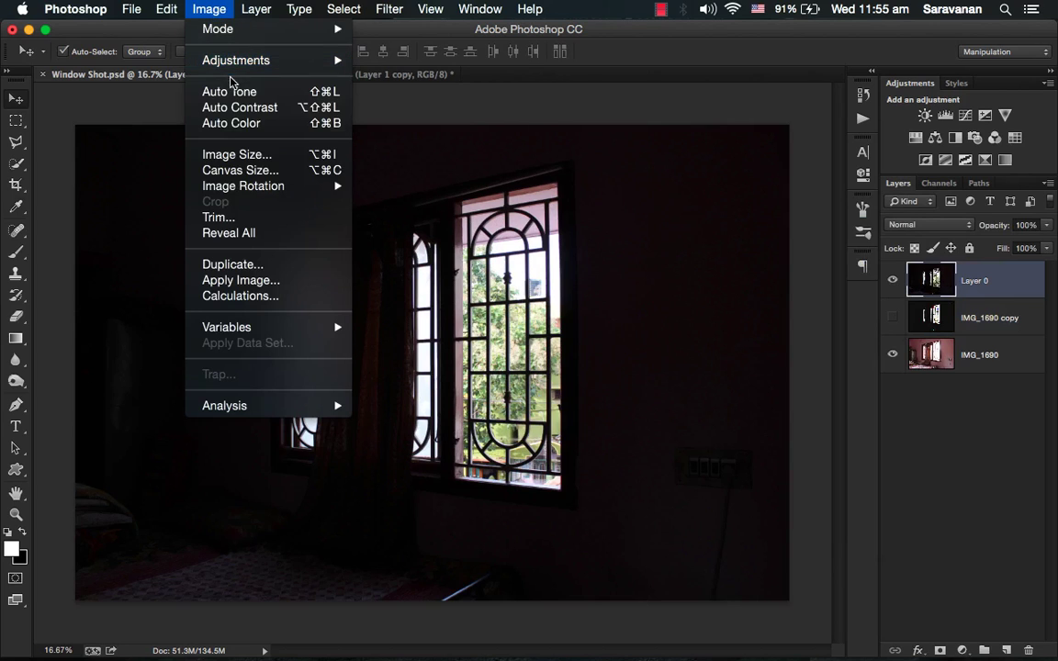
pyautogui.click(241, 154)
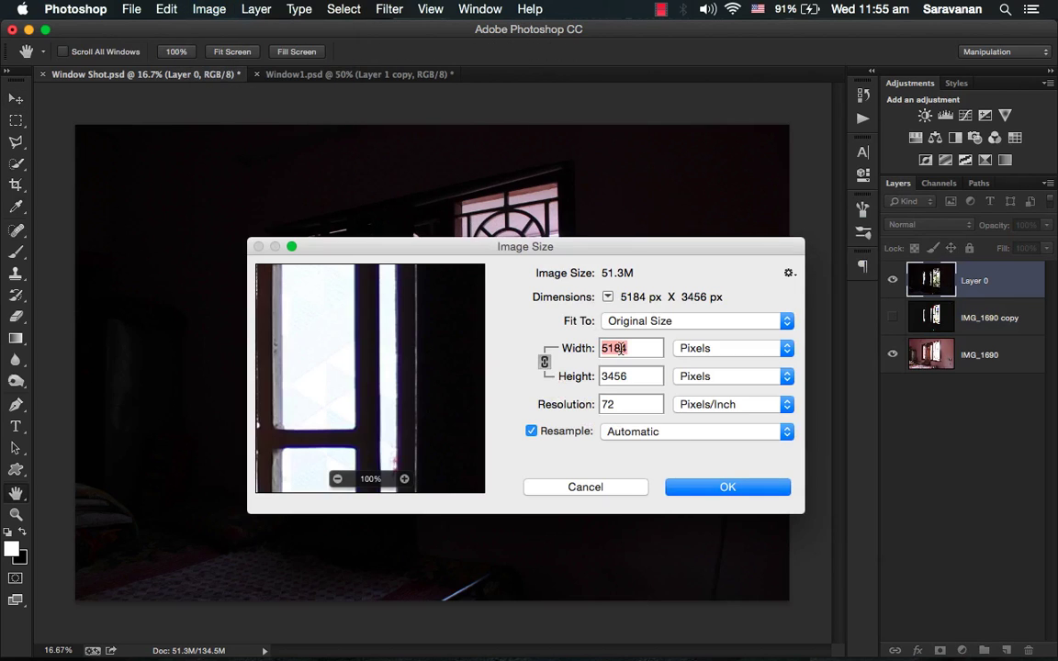
pyautogui.click(609, 487)
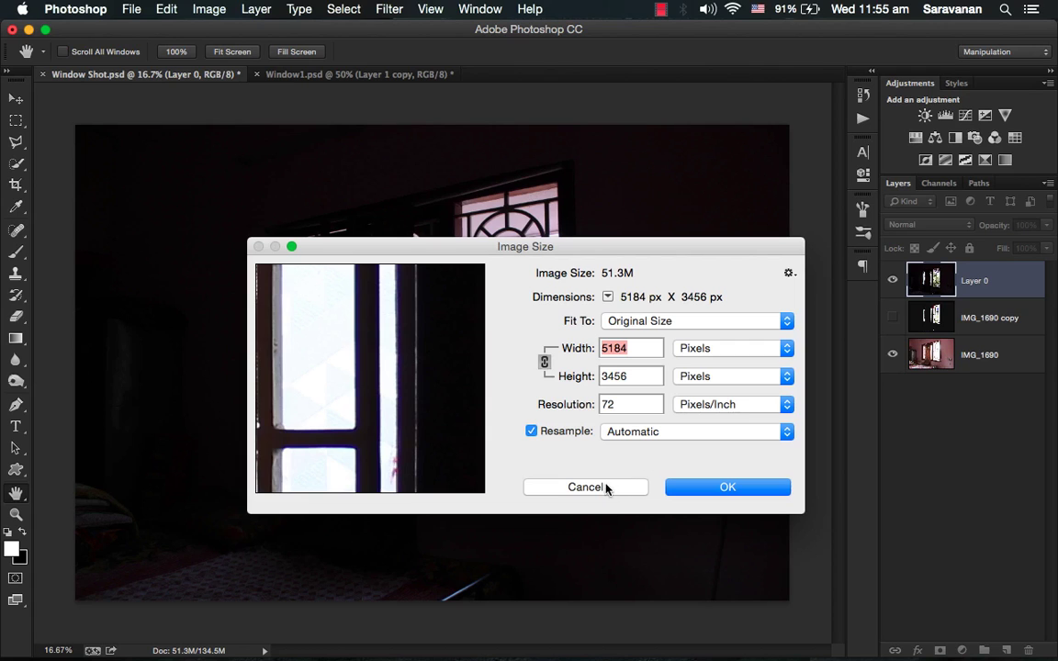
pyautogui.click(378, 76)
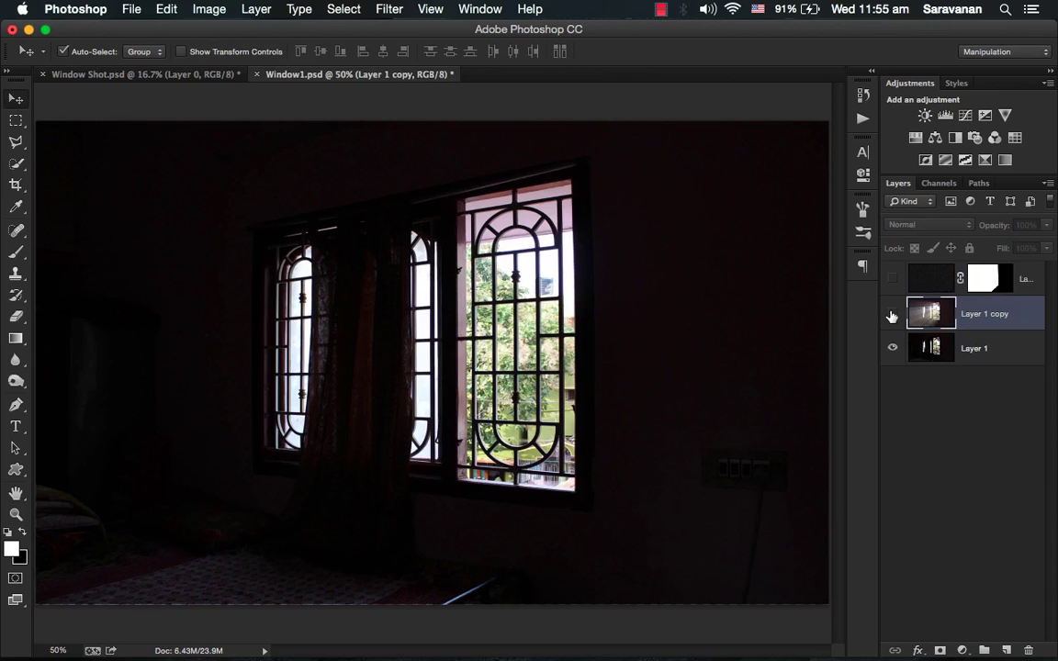
pyautogui.click(893, 316)
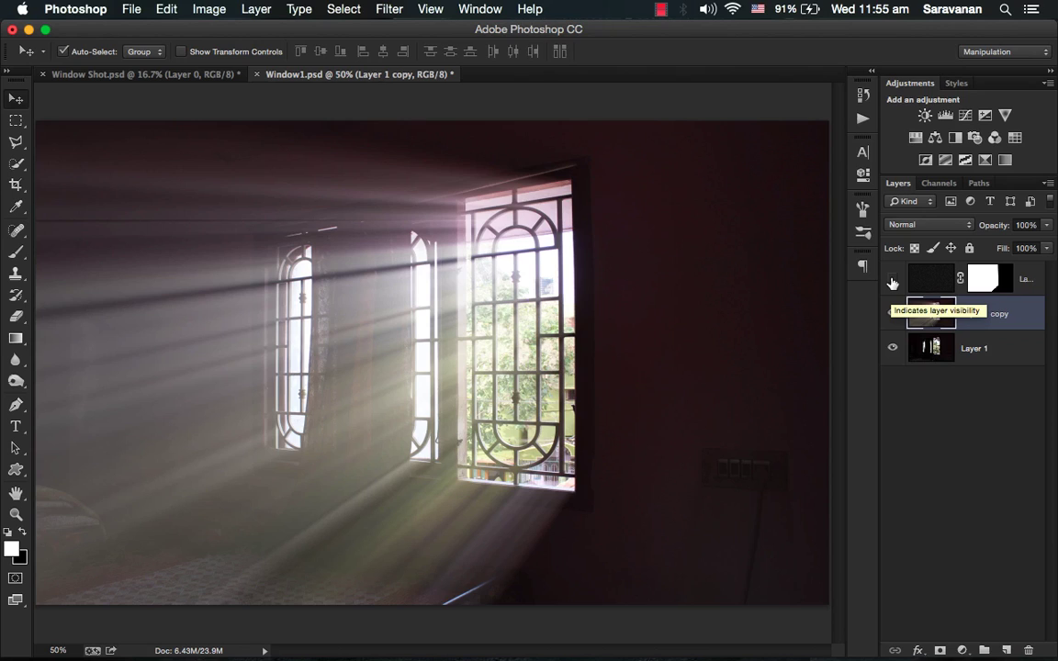
pyautogui.click(893, 282)
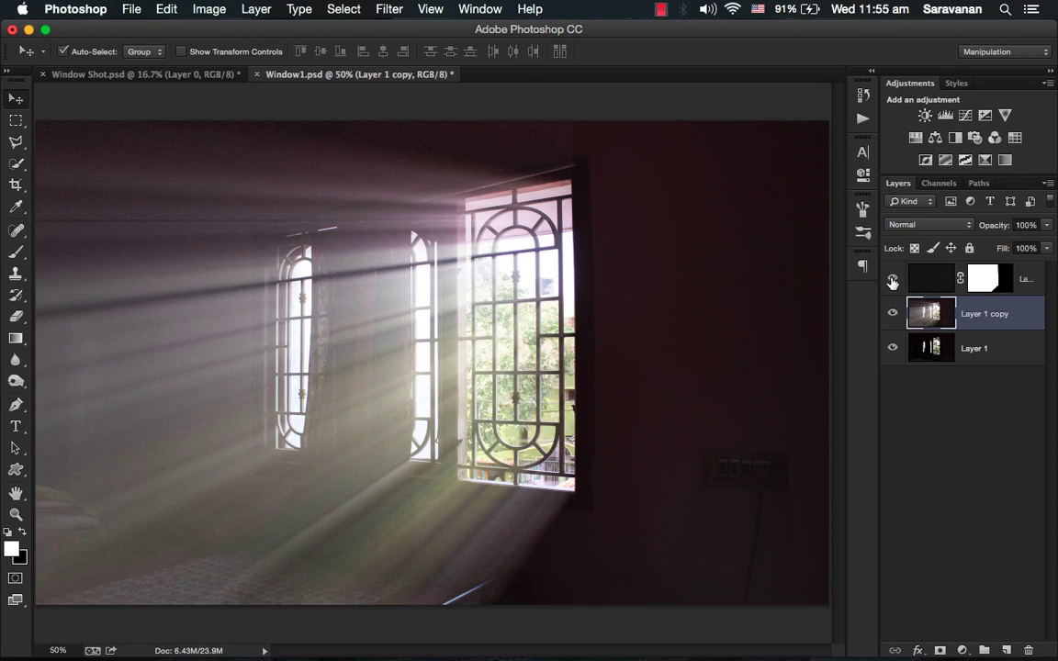
pyautogui.click(893, 282)
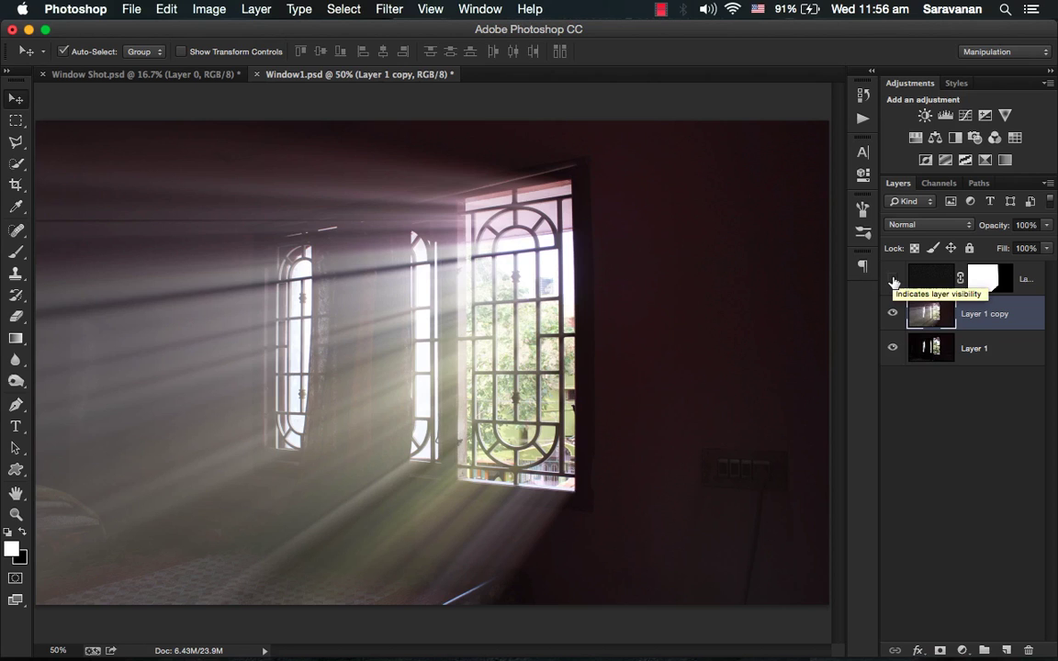
pyautogui.click(893, 278)
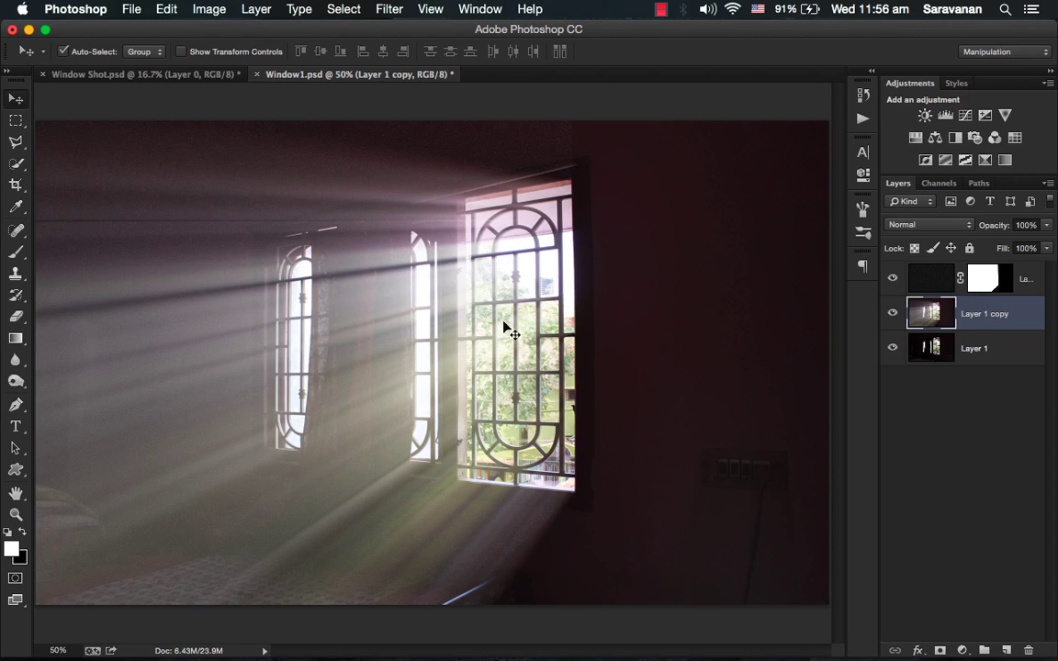
pyautogui.press('z')
pyautogui.moveTo(379, 351)
pyautogui.mouseDown()
pyautogui.moveTo(520, 421)
pyautogui.moveTo(367, 350)
pyautogui.moveTo(395, 367)
pyautogui.moveTo(379, 350)
pyautogui.mouseUp()
pyautogui.press('v')
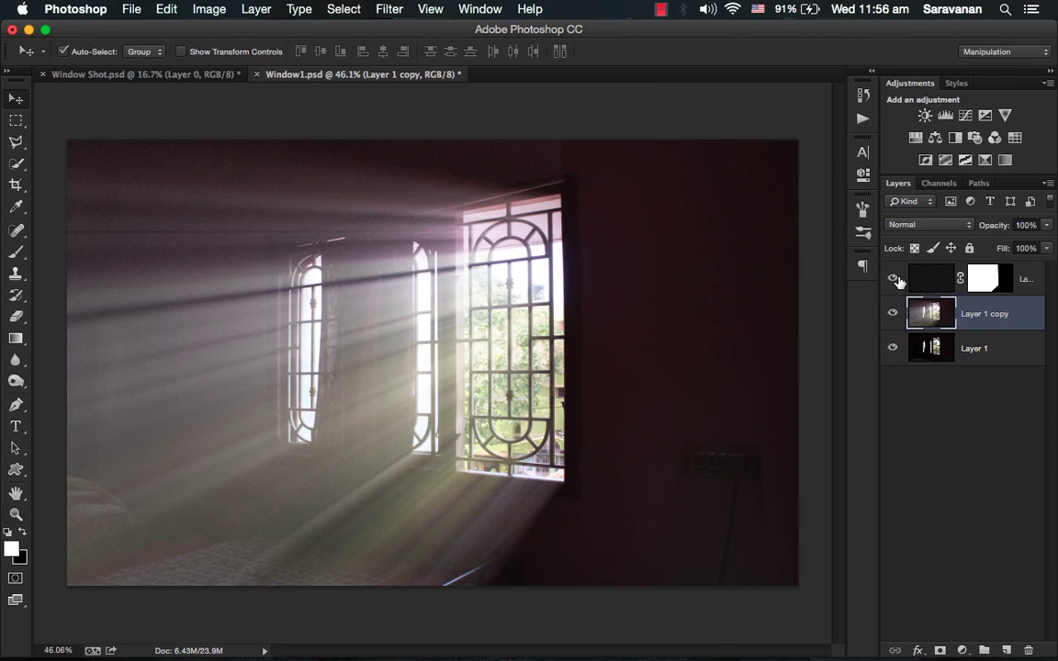
pyautogui.click(893, 314)
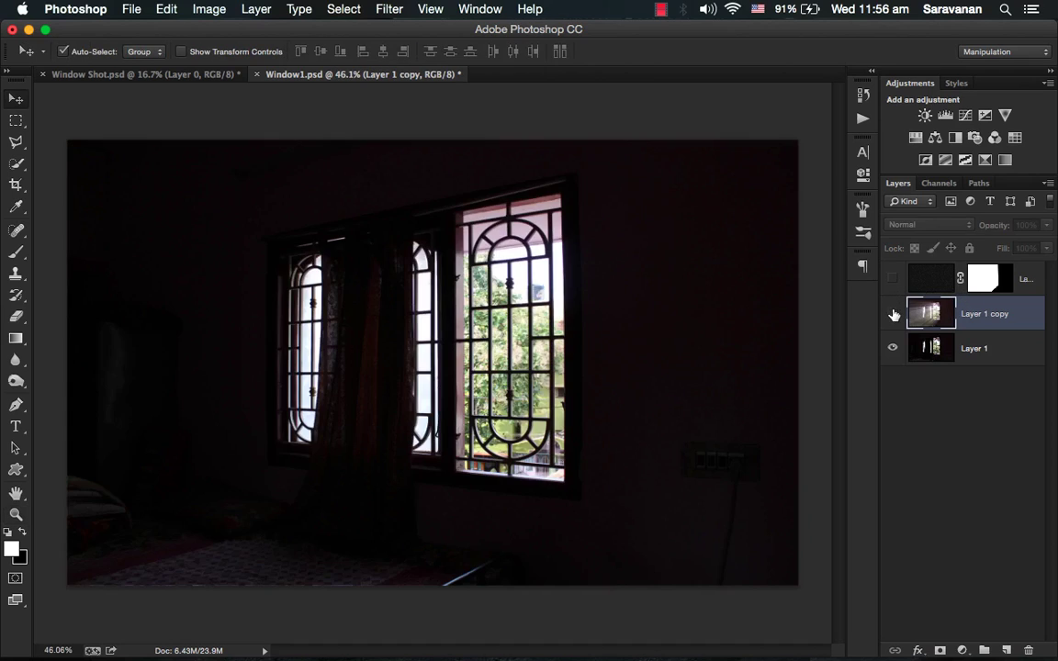
pyautogui.click(893, 313)
pyautogui.click(893, 278)
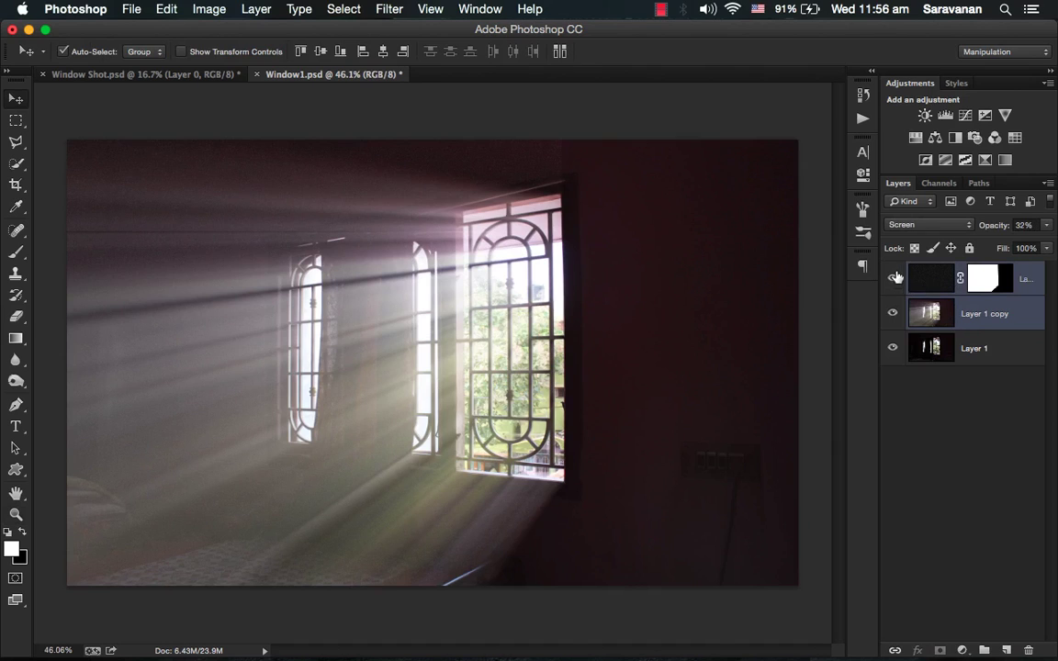
pyautogui.moveTo(893, 277); pyautogui.dragTo(890, 340)
# Duplicate Layer 1, move Layer 1 copy 2 to the top, and delete the other three layers.
pyautogui.click(937, 351)
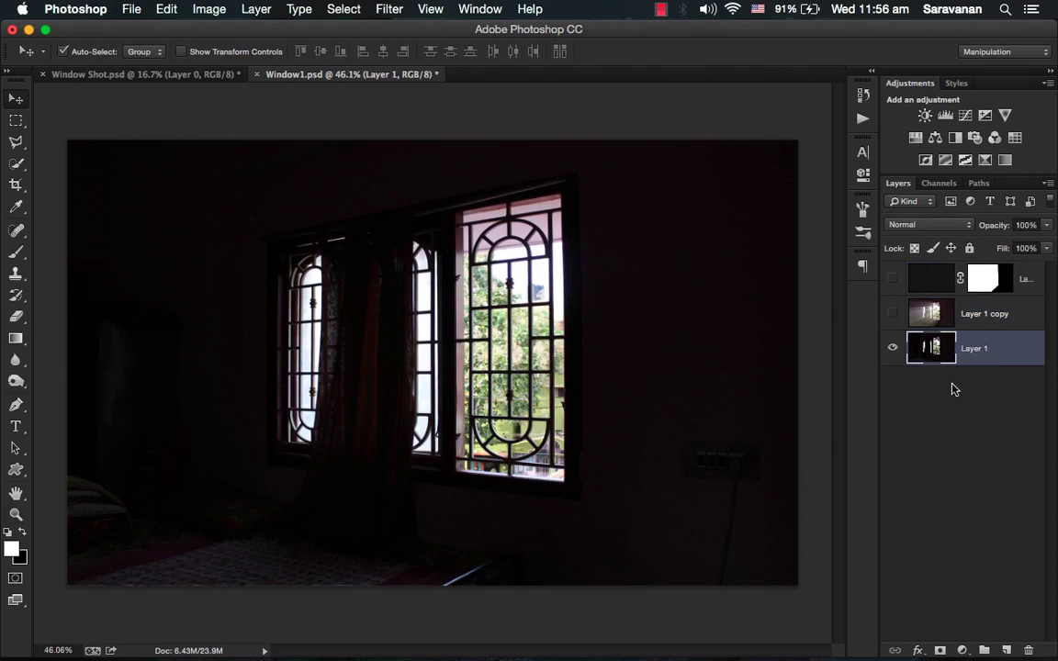
pyautogui.press('super+j')
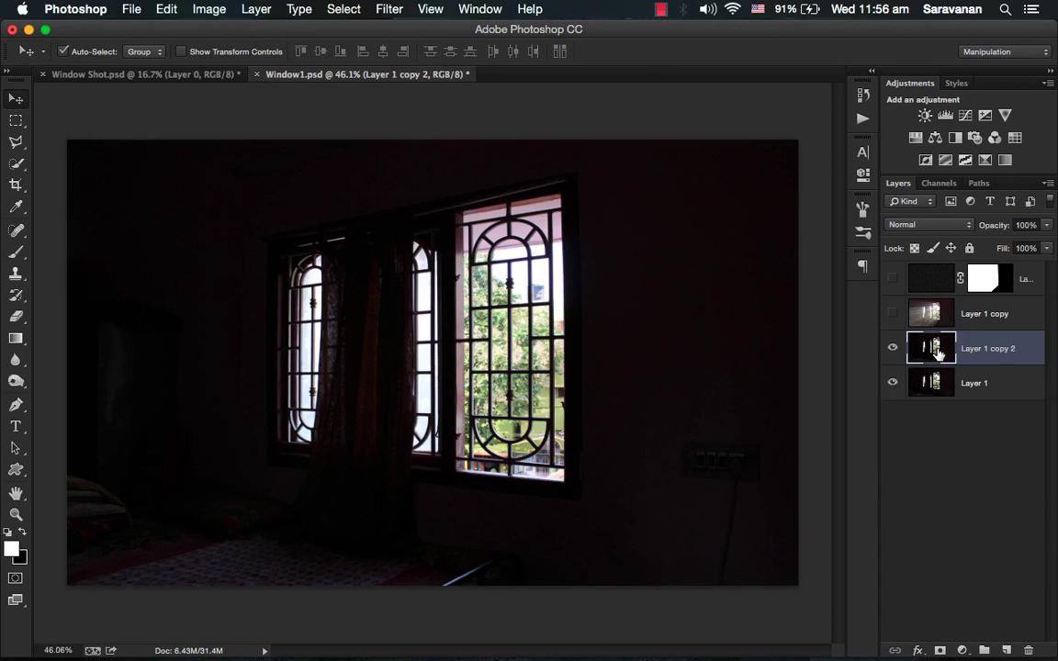
pyautogui.moveTo(933, 347); pyautogui.dragTo(933, 272)
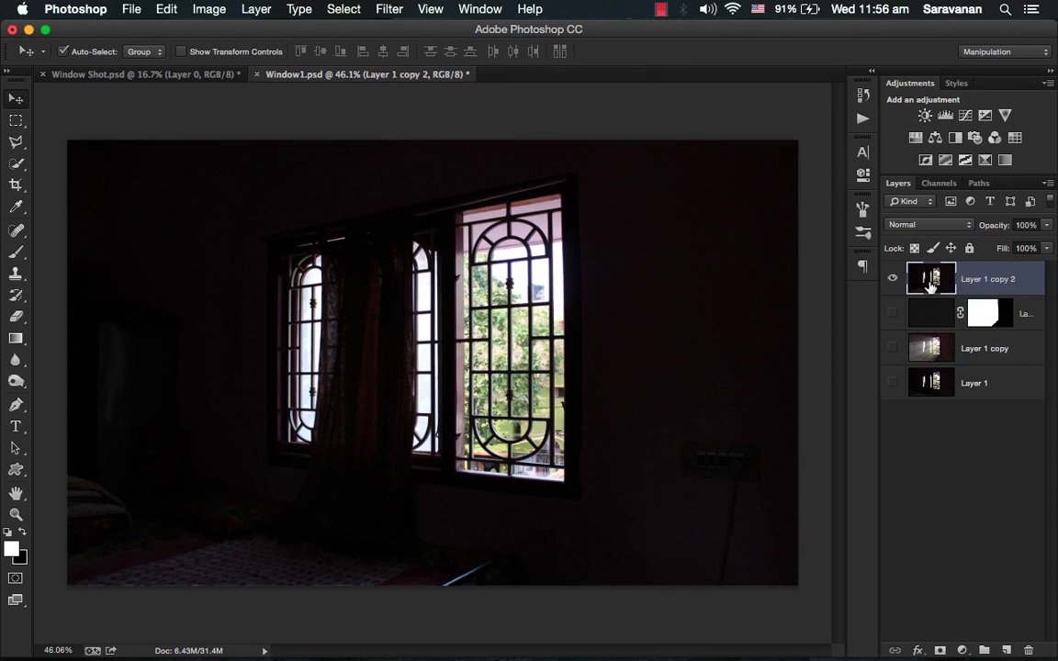
pyautogui.click(934, 313)
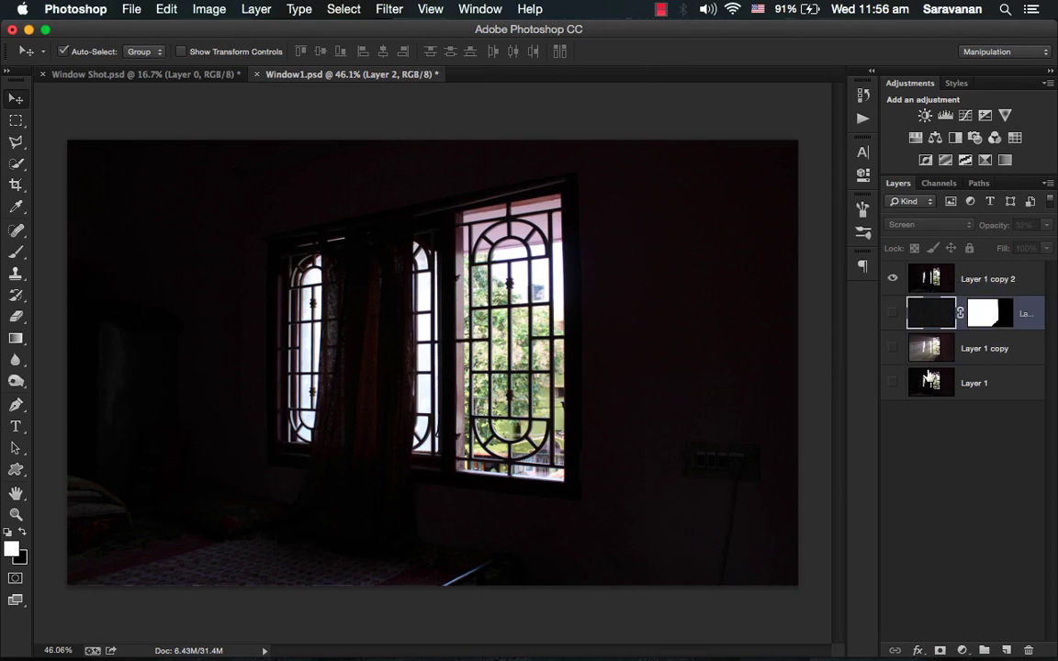
pyautogui.keyDown('shift'); pyautogui.click(933, 388); pyautogui.keyUp('shift')
pyautogui.press('Delete')
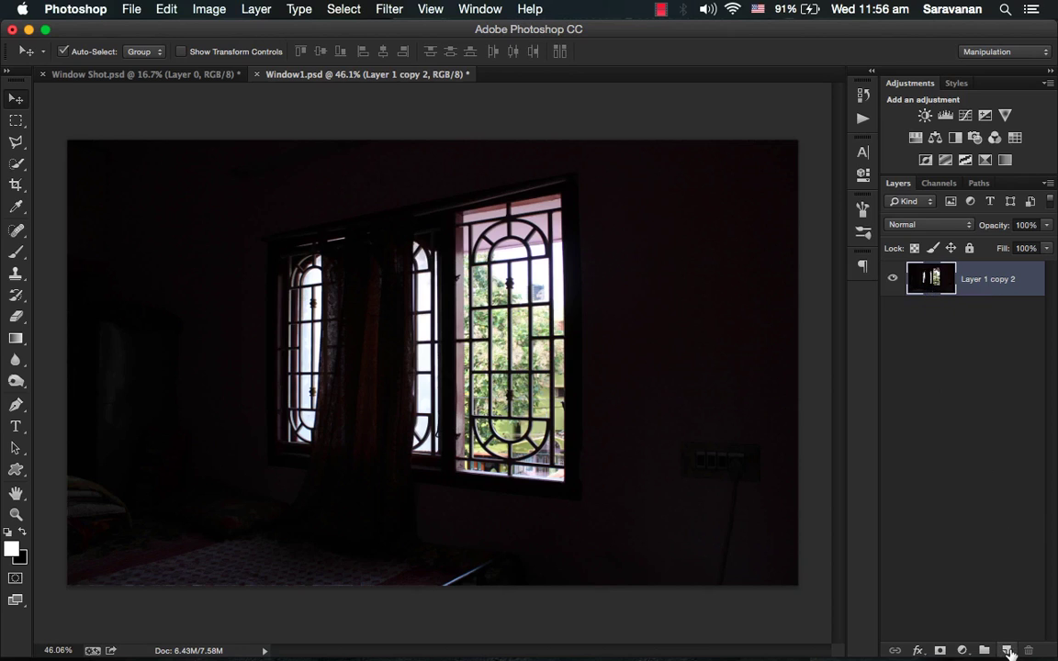
# Add a Gradient fill layer with a green preset and Angle style.
pyautogui.click(962, 651)
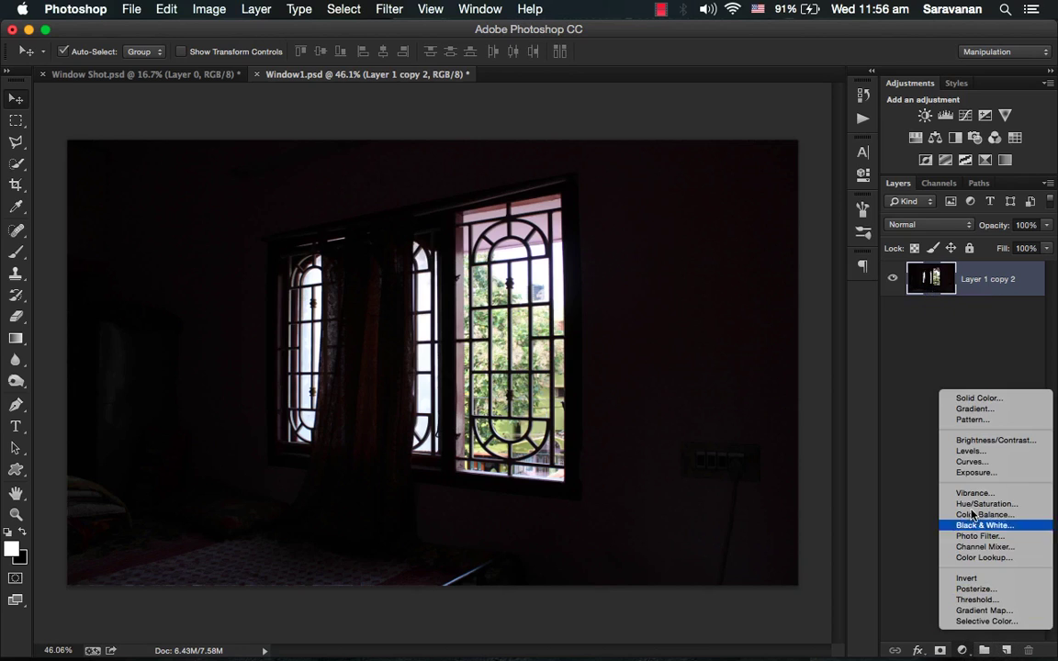
pyautogui.click(972, 410)
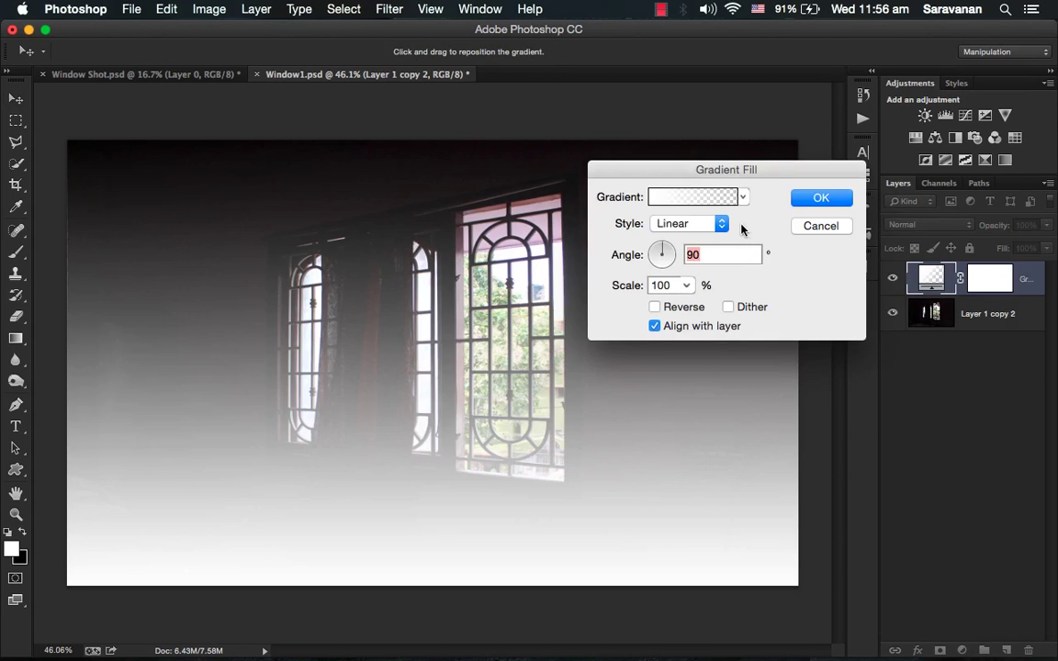
pyautogui.click(743, 198)
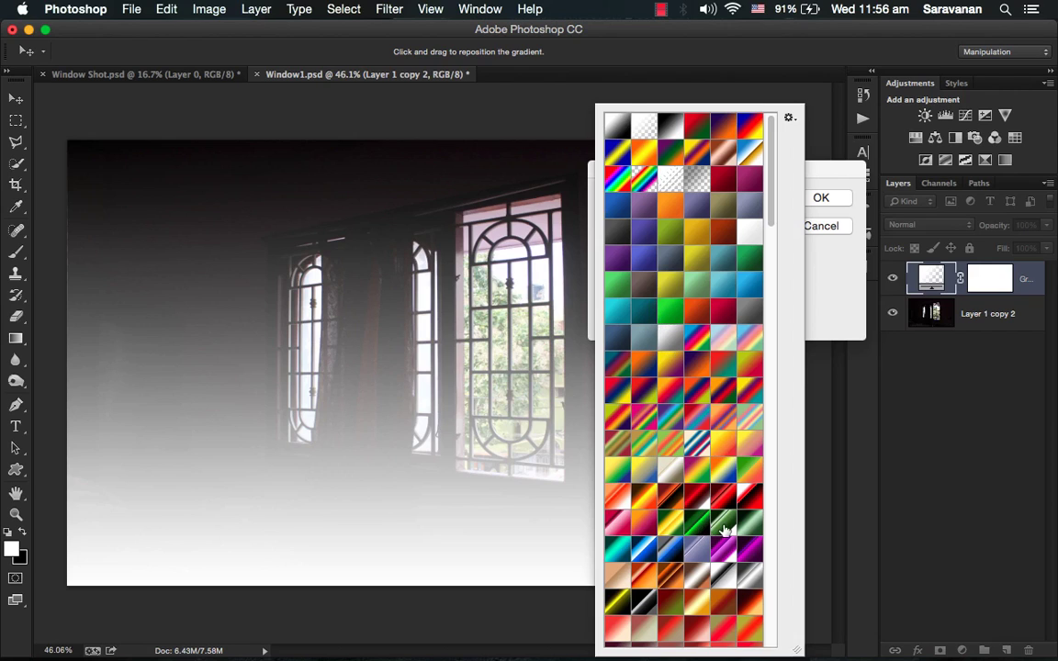
pyautogui.click(725, 531)
pyautogui.click(827, 307)
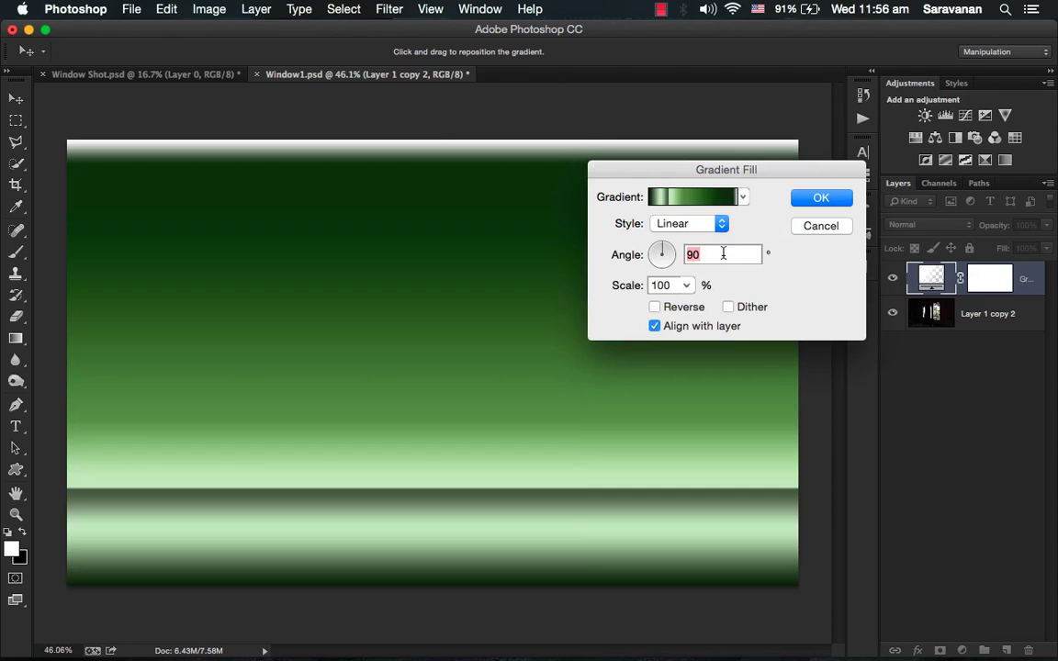
pyautogui.click(693, 225)
pyautogui.click(685, 254)
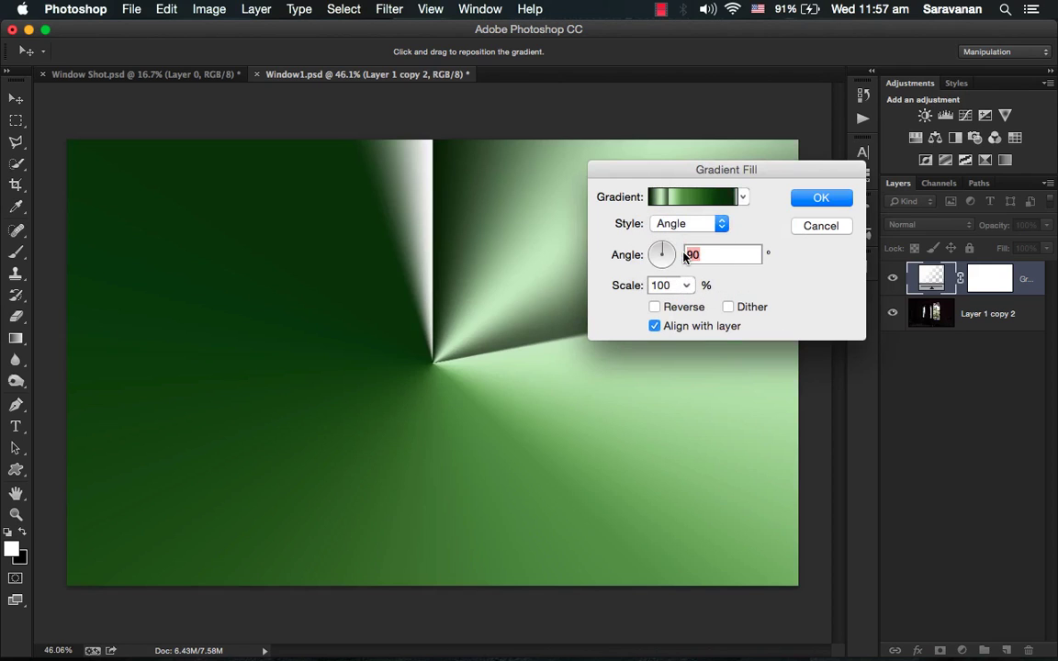
# Switch the gradient to Noise type, reposition its centre, and turn on Reverse.
pyautogui.click(698, 197)
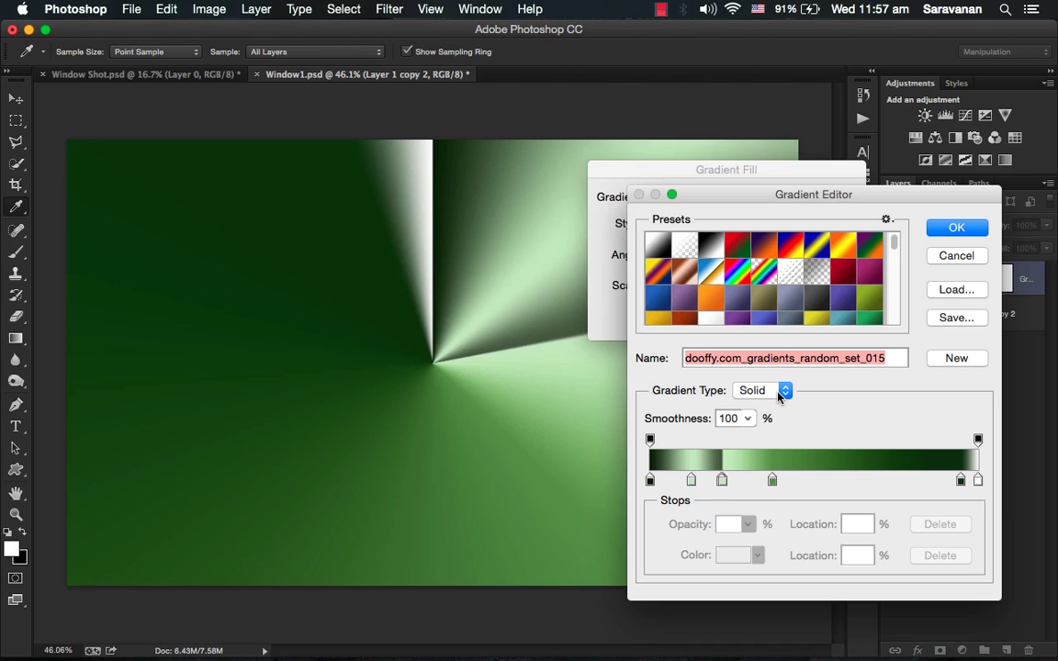
pyautogui.click(779, 393)
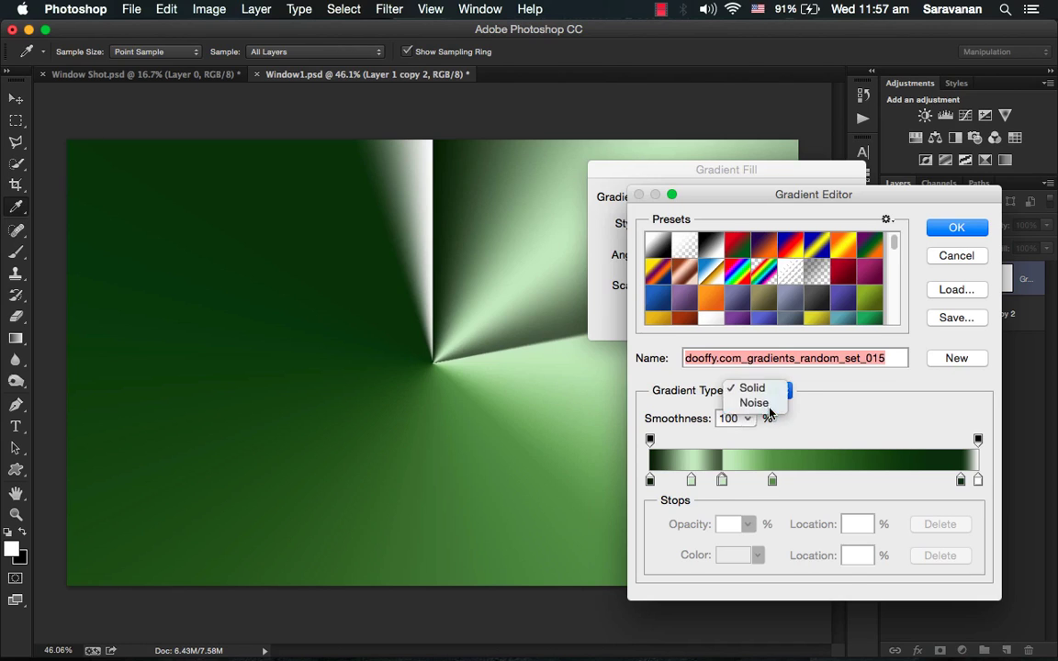
pyautogui.click(755, 403)
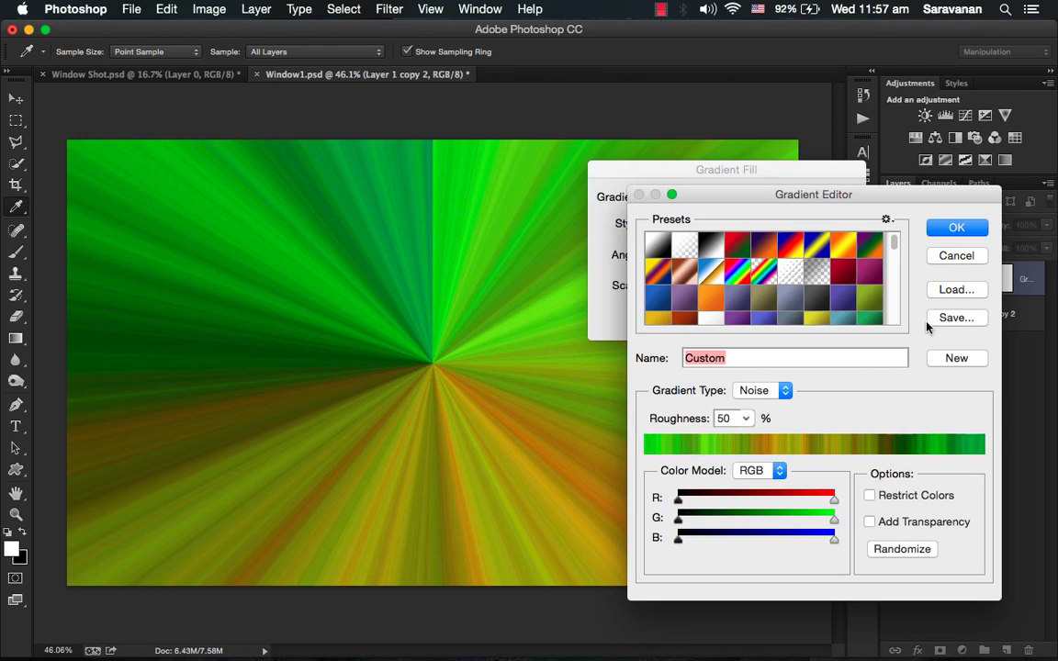
pyautogui.click(951, 233)
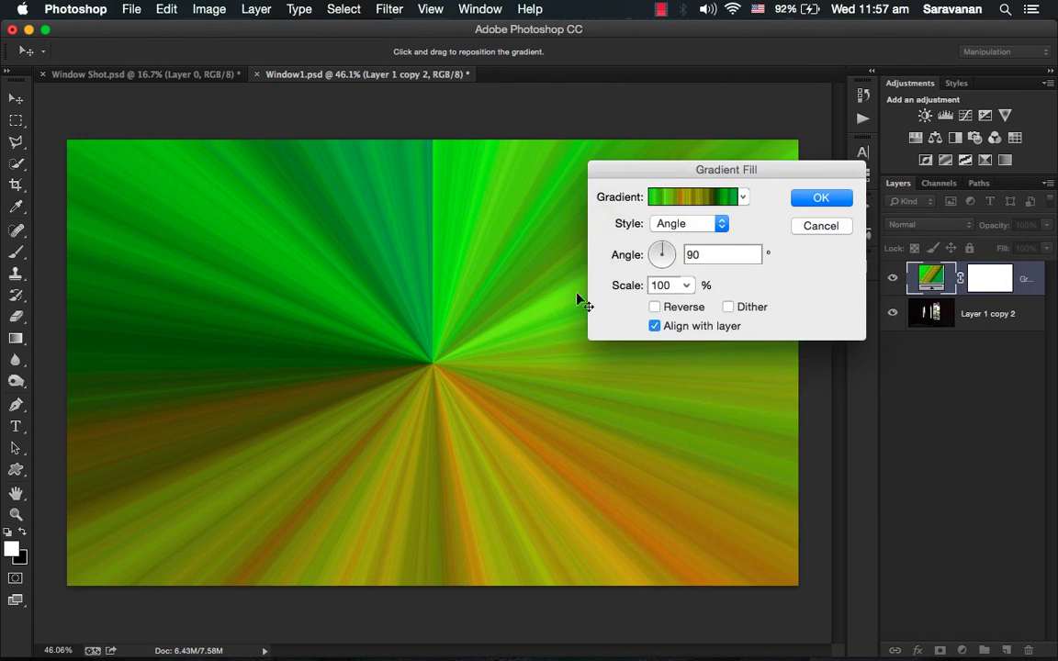
pyautogui.moveTo(445, 358); pyautogui.dragTo(450, 267)
pyautogui.click(655, 307)
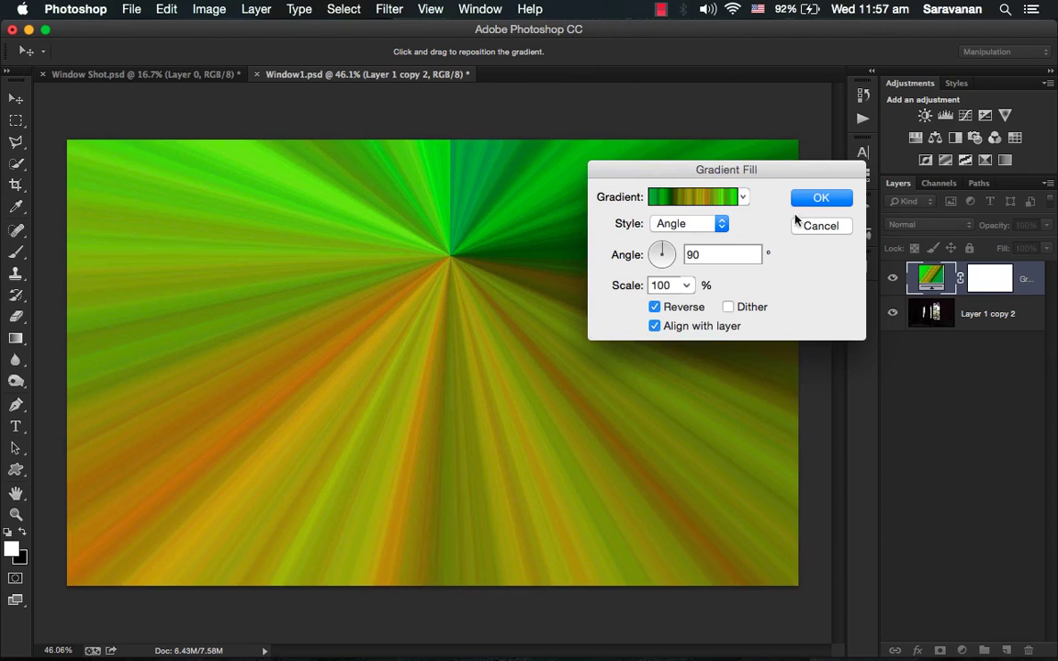
# Set Gradient Fill 1 to Screen and move the rays' origin to the image's top-right corner.
pyautogui.click(824, 199)
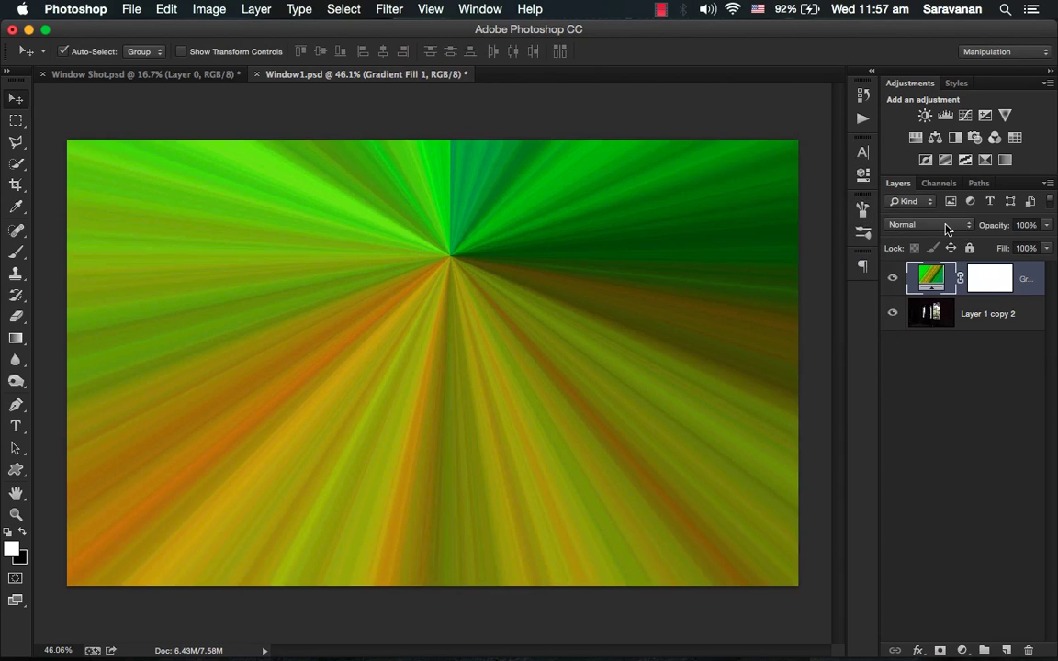
pyautogui.click(946, 227)
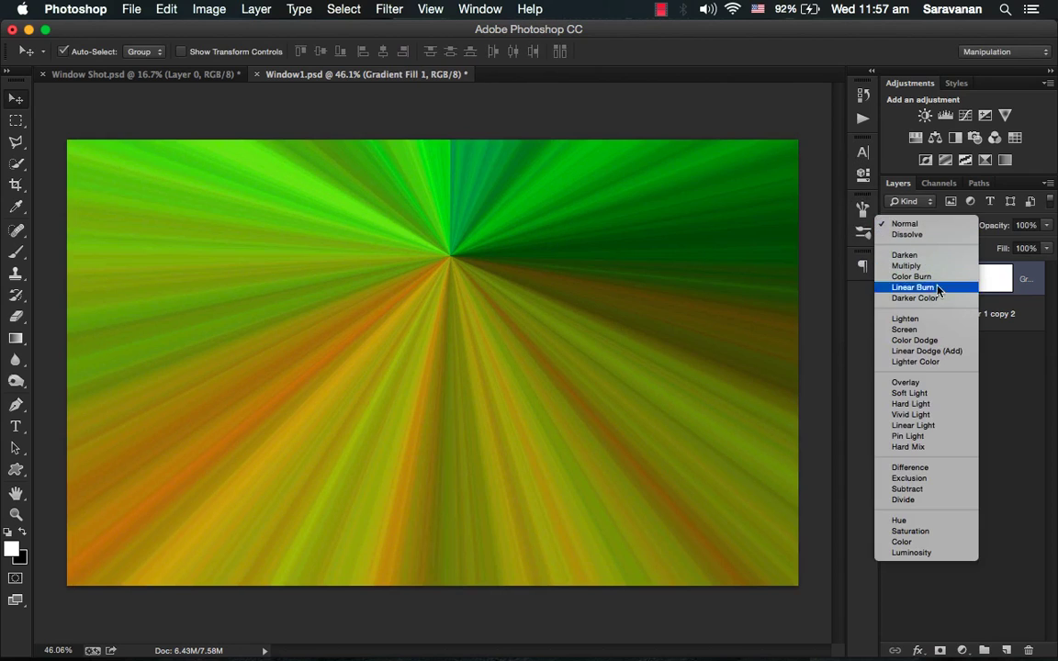
pyautogui.click(914, 329)
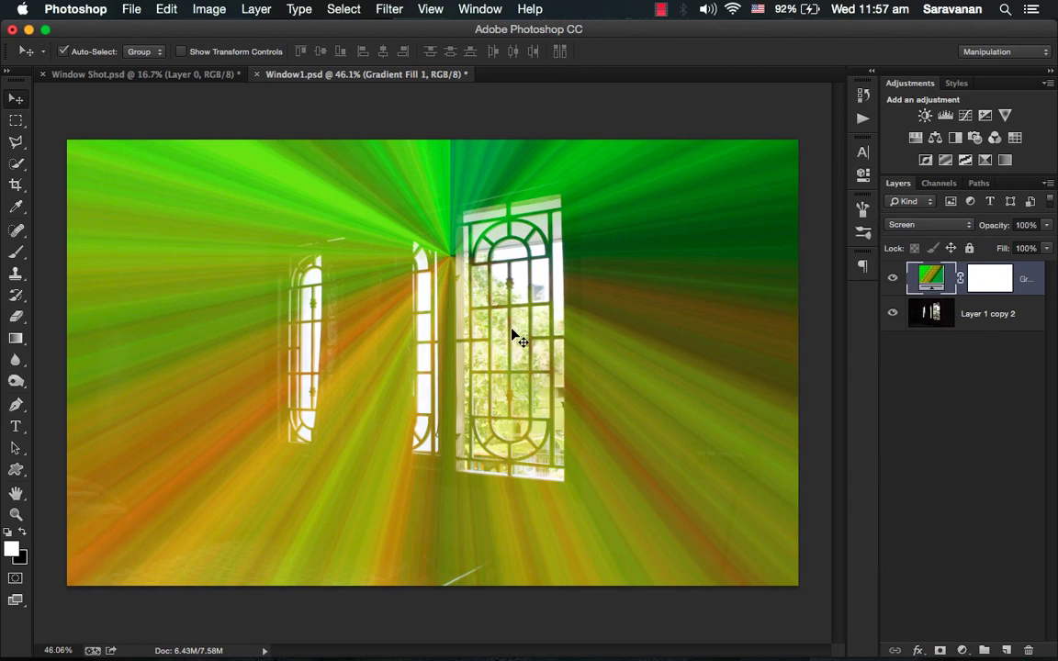
pyautogui.doubleClick(930, 277)
pyautogui.moveTo(439, 234); pyautogui.dragTo(771, 107)
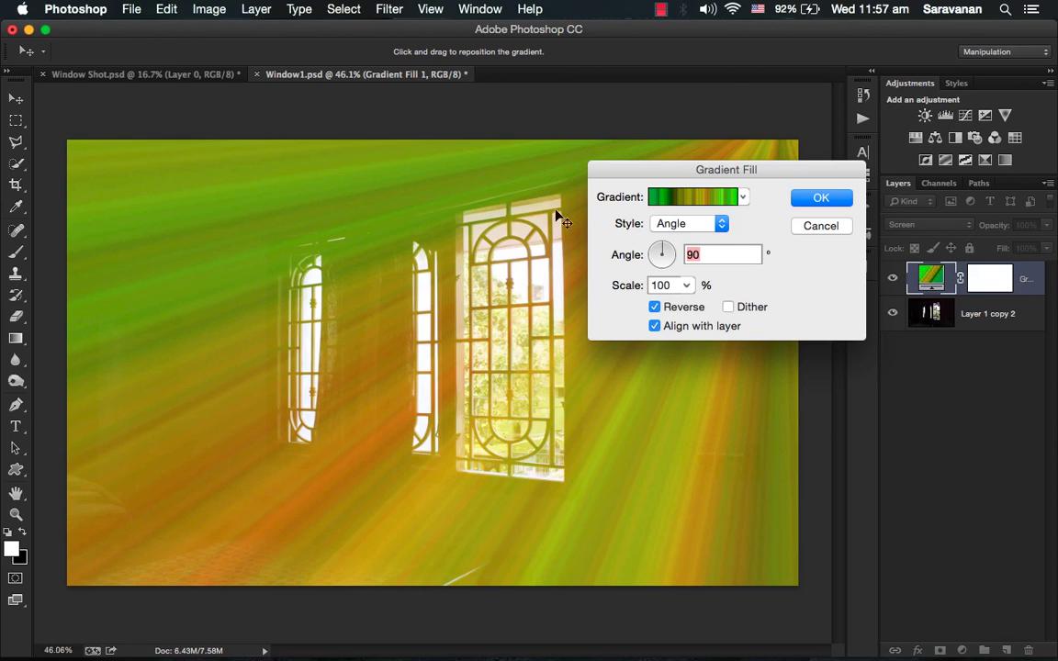
pyautogui.moveTo(724, 113); pyautogui.dragTo(772, 125)
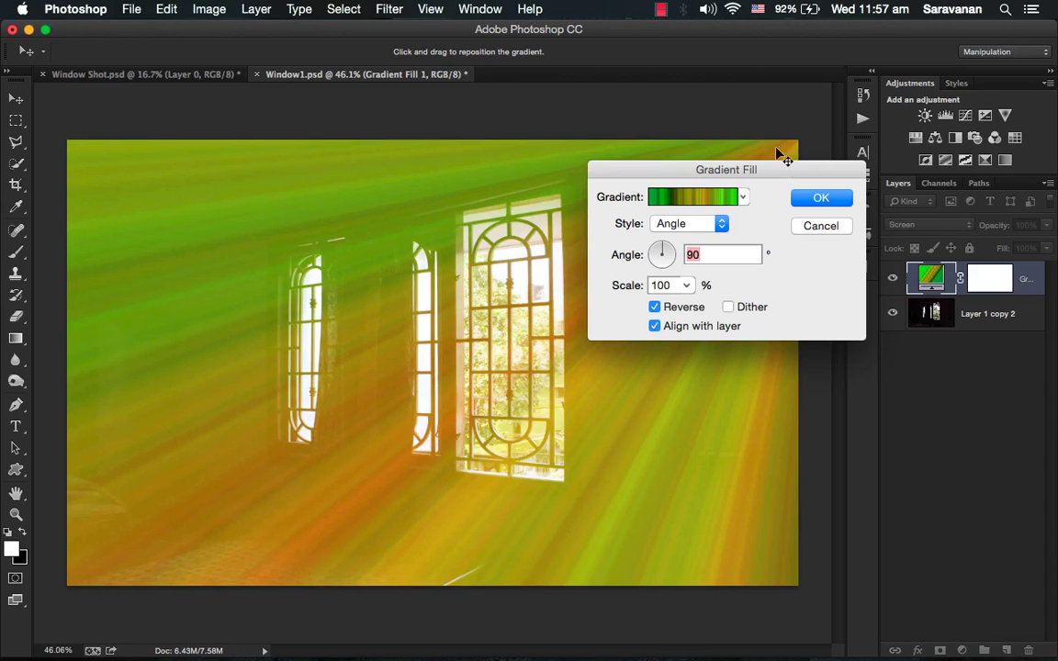
pyautogui.click(821, 198)
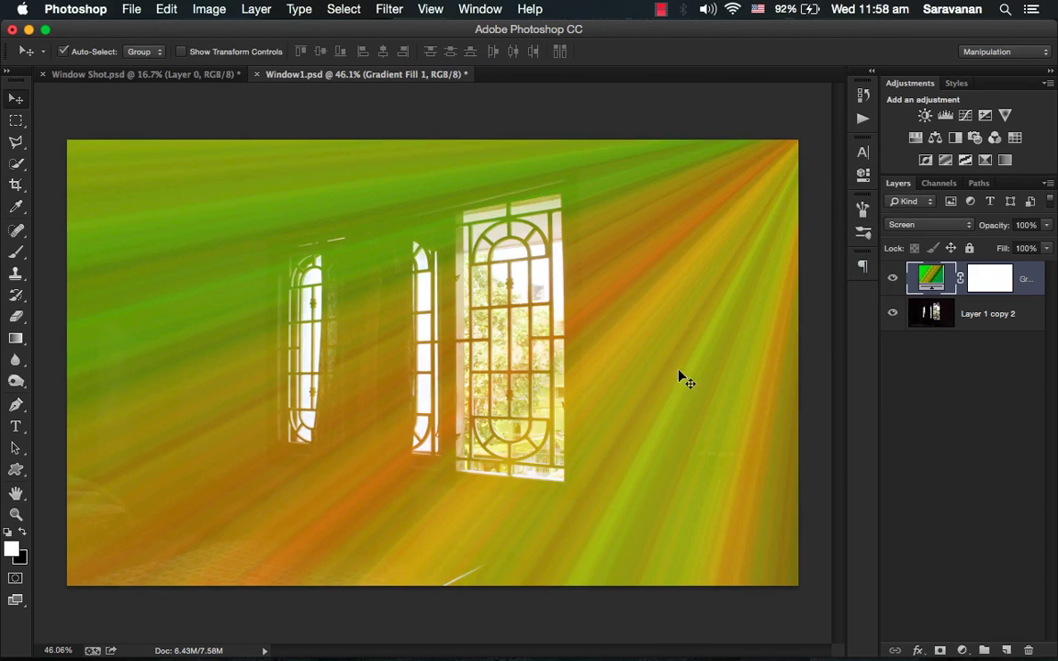
# Hide the gradient layer and duplicate Layer 1 copy 2 into Layer 1 copy 3.
pyautogui.click(893, 280)
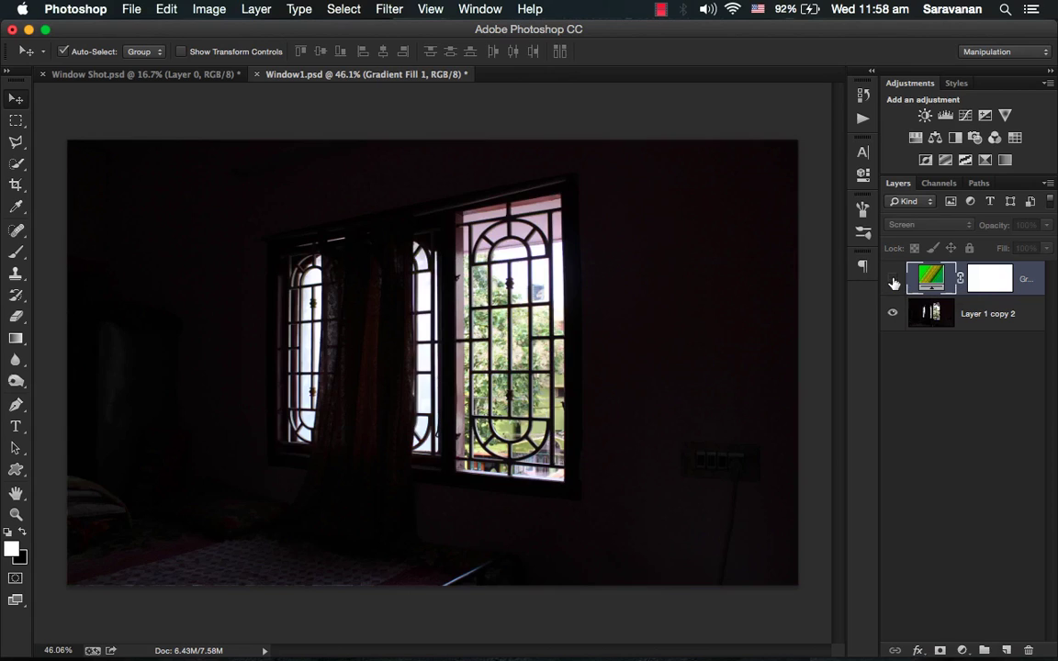
pyautogui.click(935, 313)
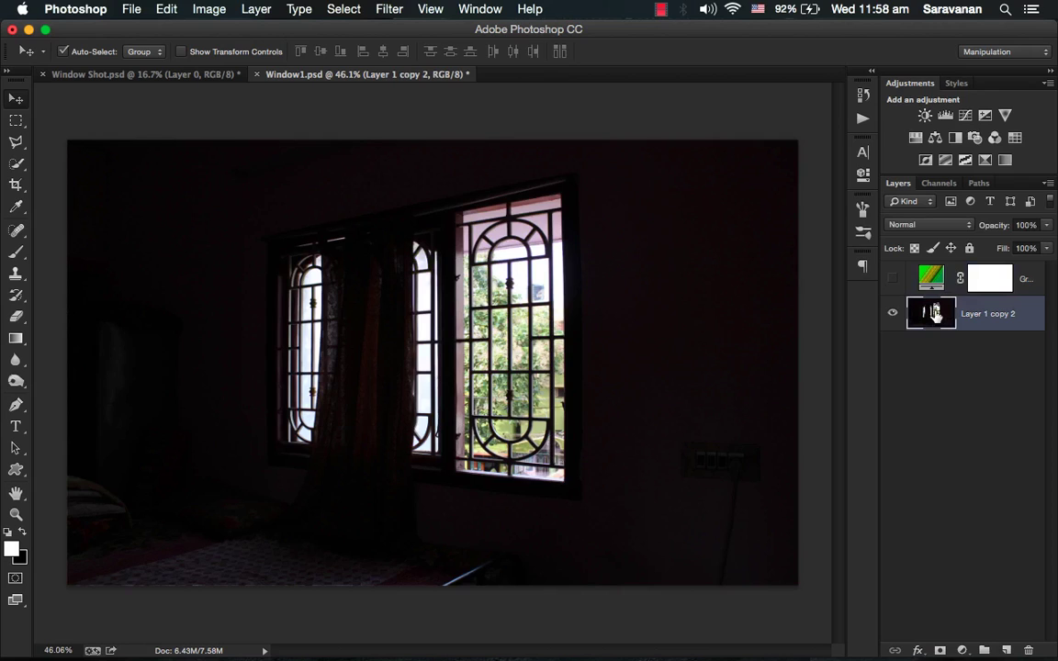
pyautogui.press('super+j')
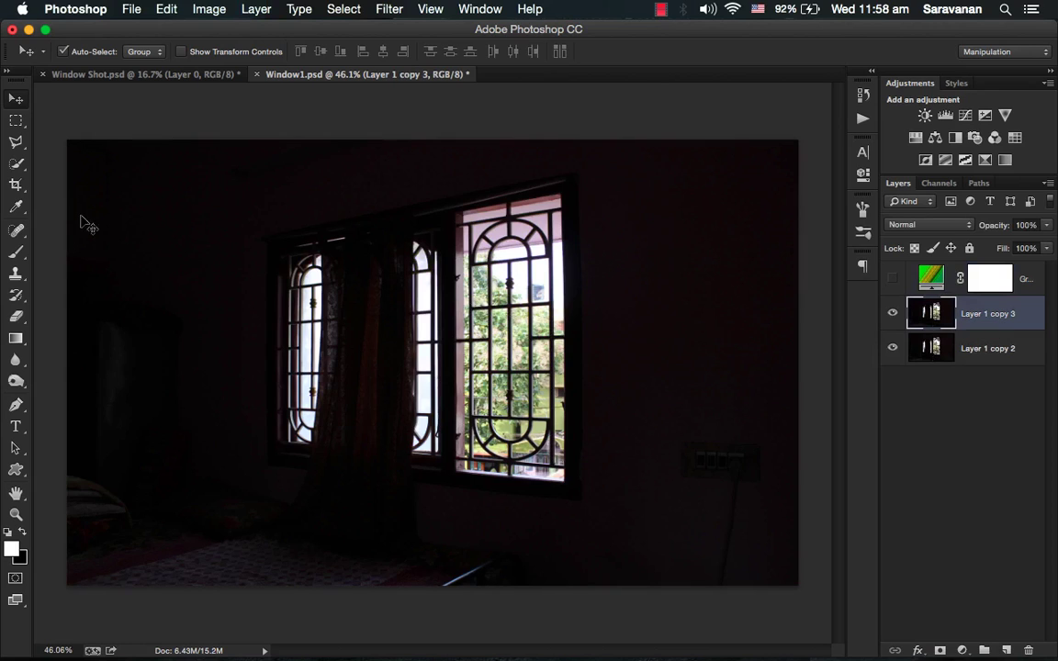
# Draw a Polygonal Lasso selection around the wall right of the window, then show the gradient layer.
pyautogui.click(16, 141)
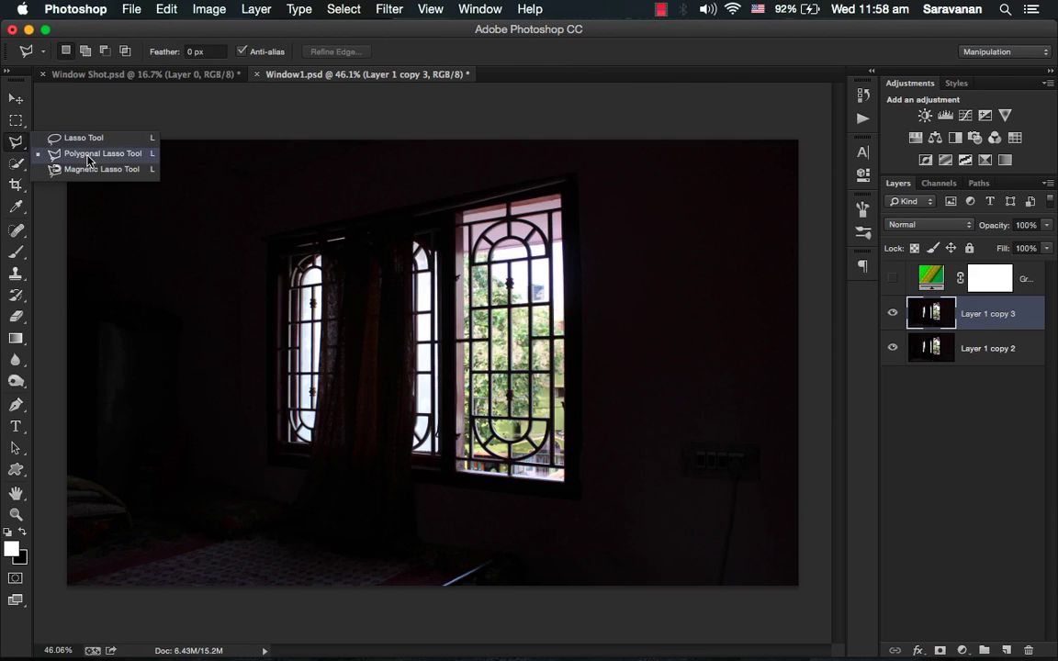
pyautogui.click(74, 154)
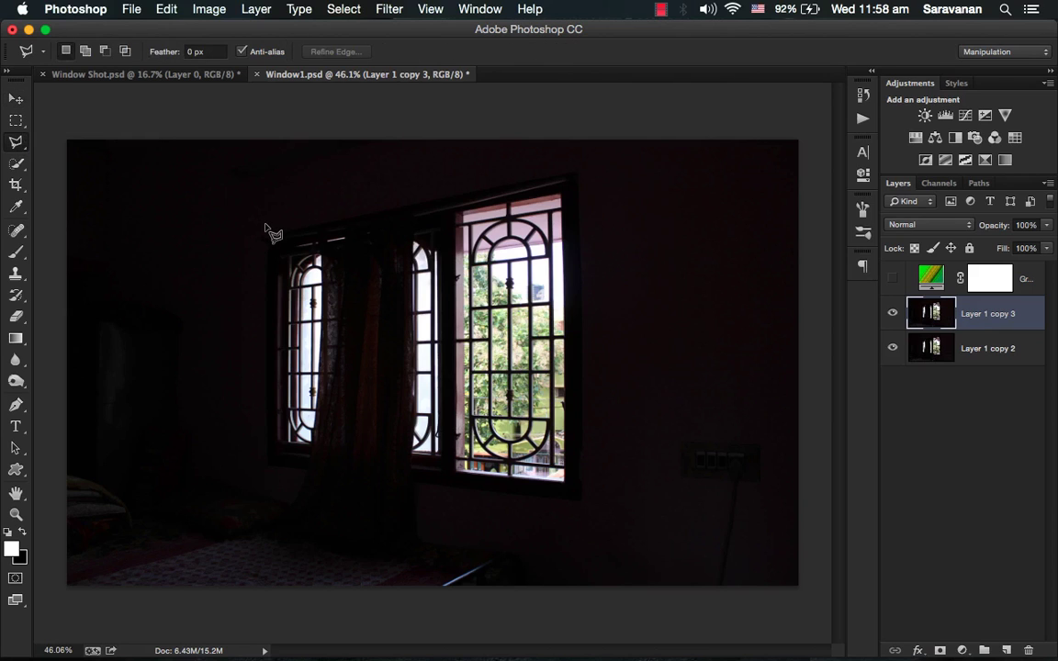
pyautogui.click(567, 179)
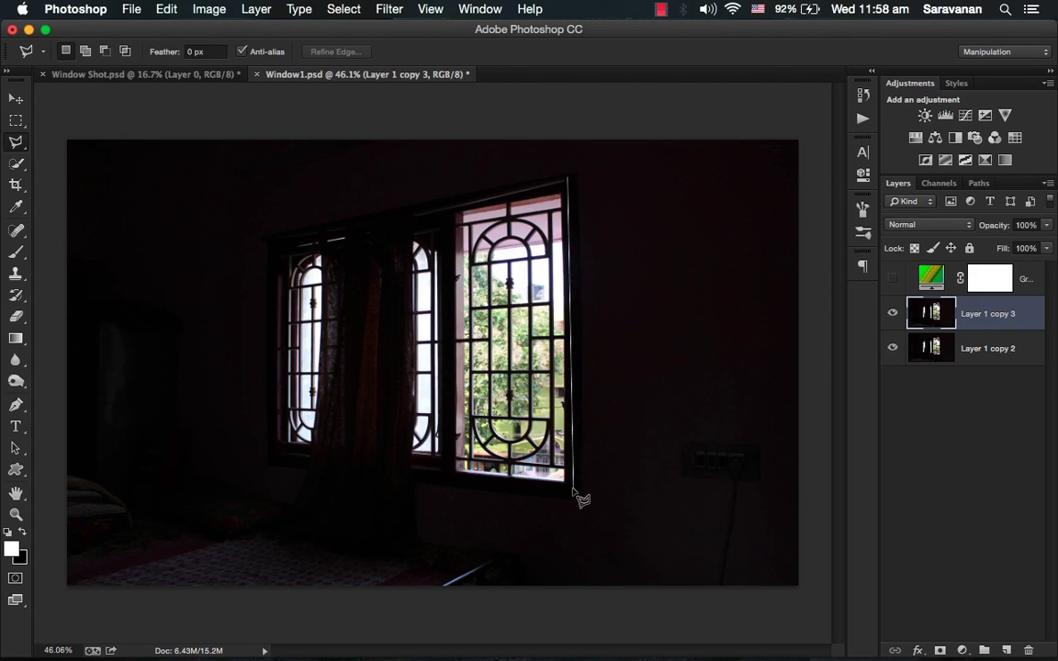
pyautogui.click(576, 486)
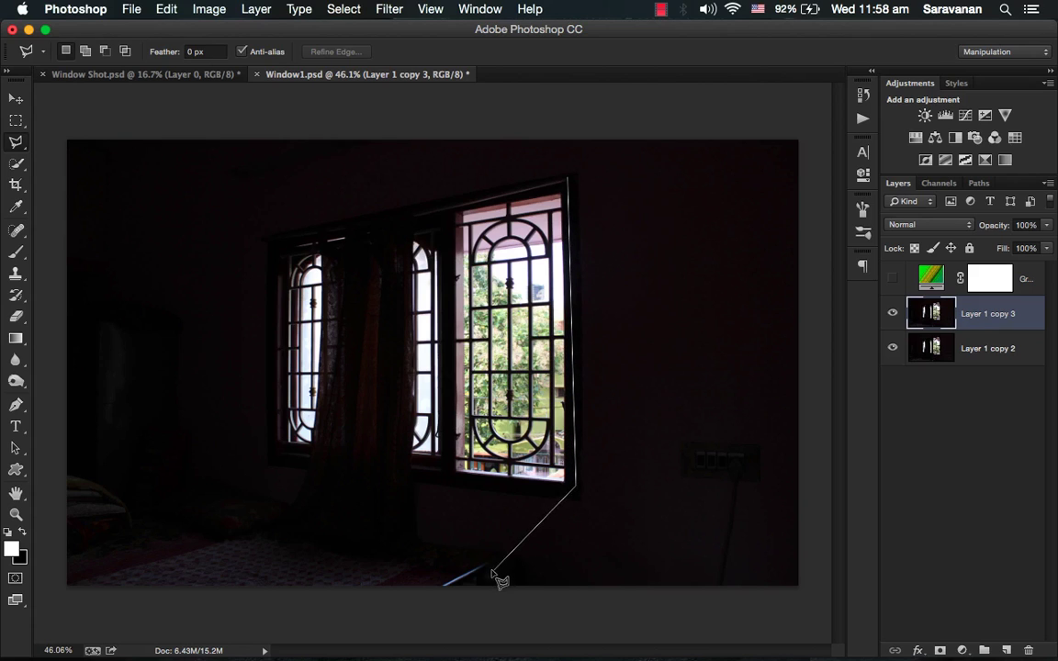
pyautogui.click(415, 615)
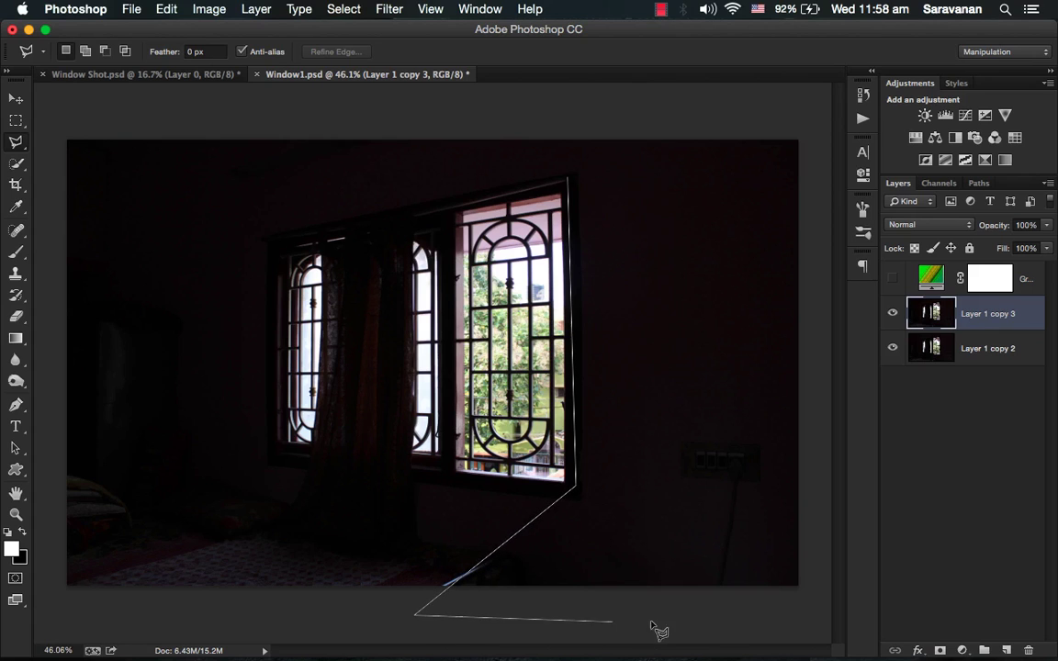
pyautogui.click(823, 609)
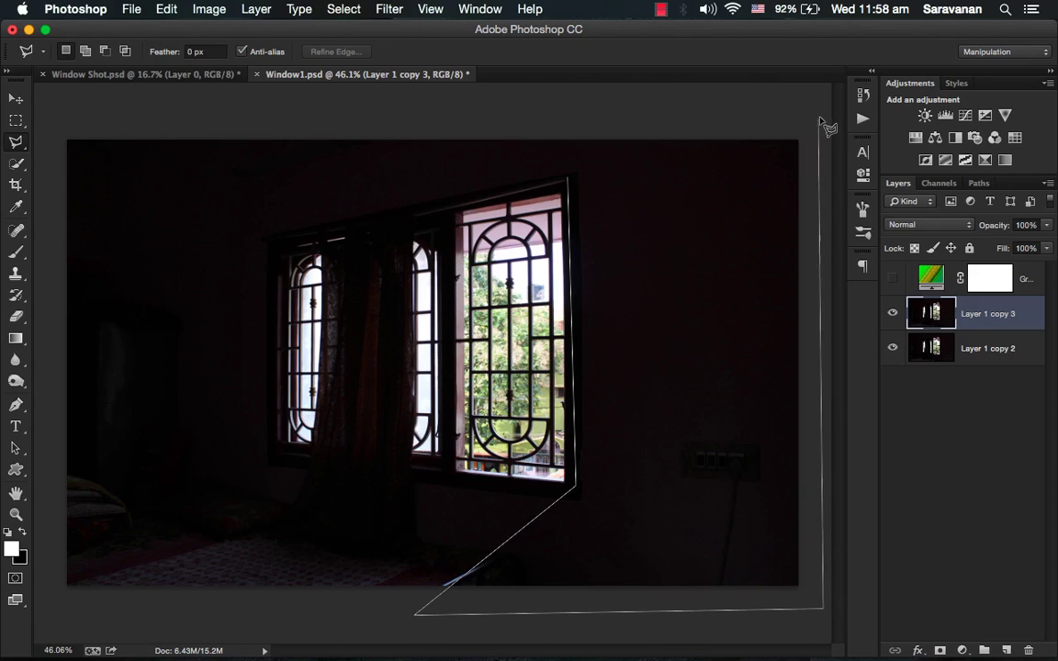
pyautogui.click(821, 110)
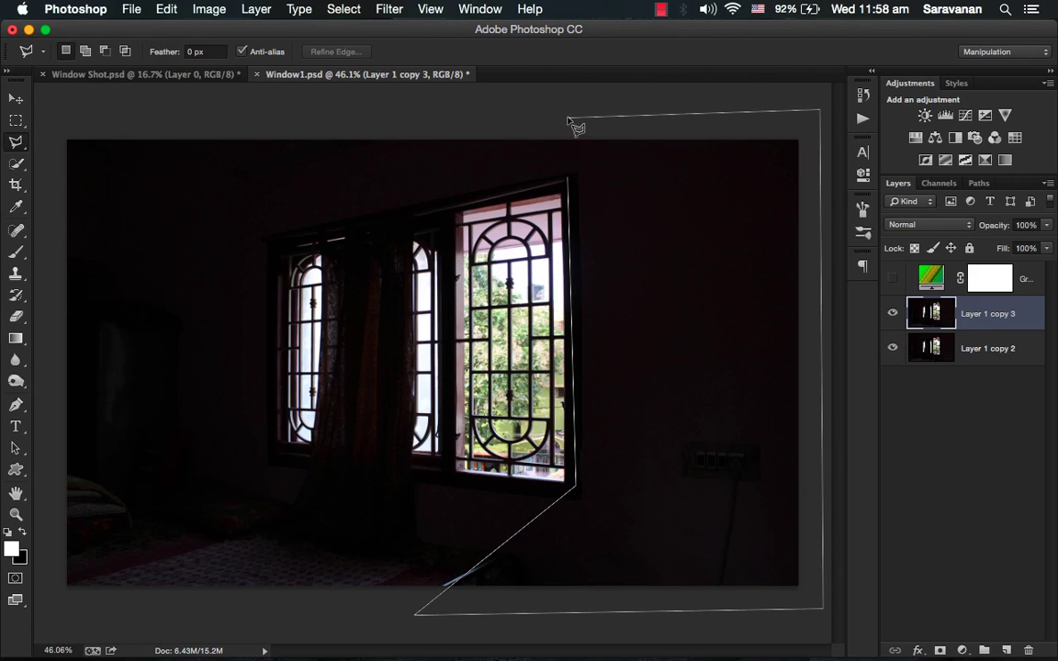
pyautogui.doubleClick(576, 189)
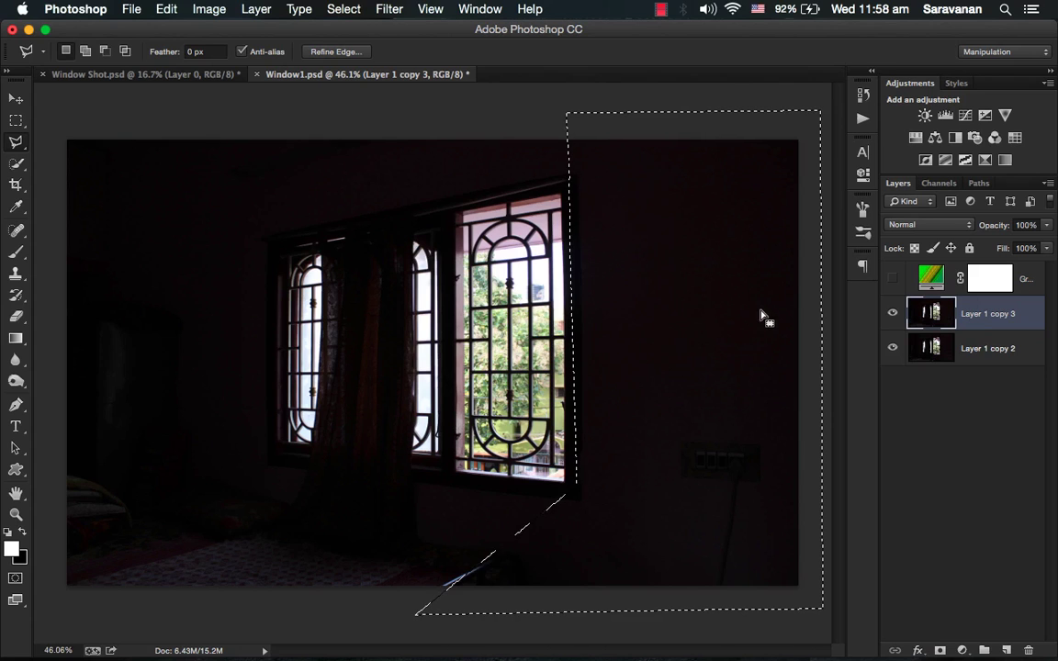
pyautogui.click(892, 277)
# Brush Gradient Fill 1's mask to hide the rays over the selected right wall, then deselect.
pyautogui.click(936, 284)
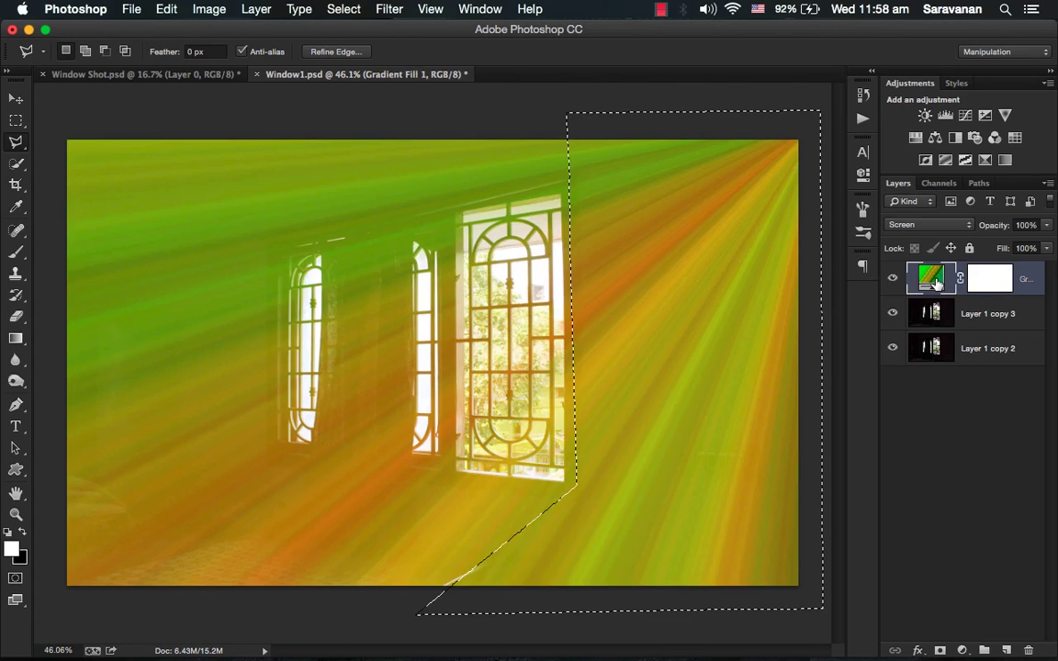
pyautogui.click(988, 281)
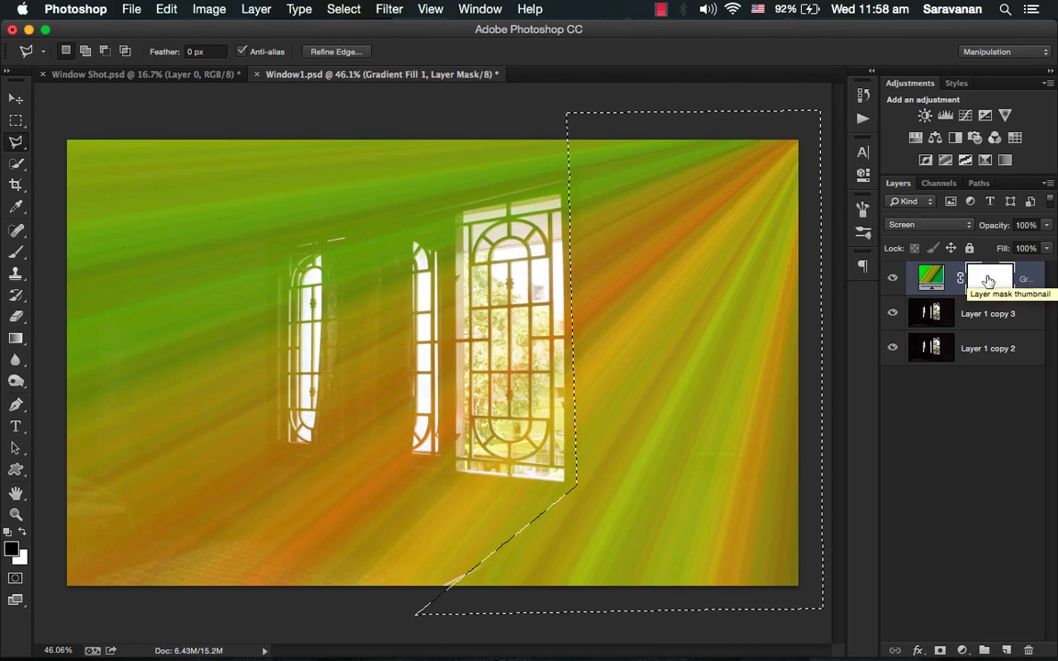
pyautogui.press('b')
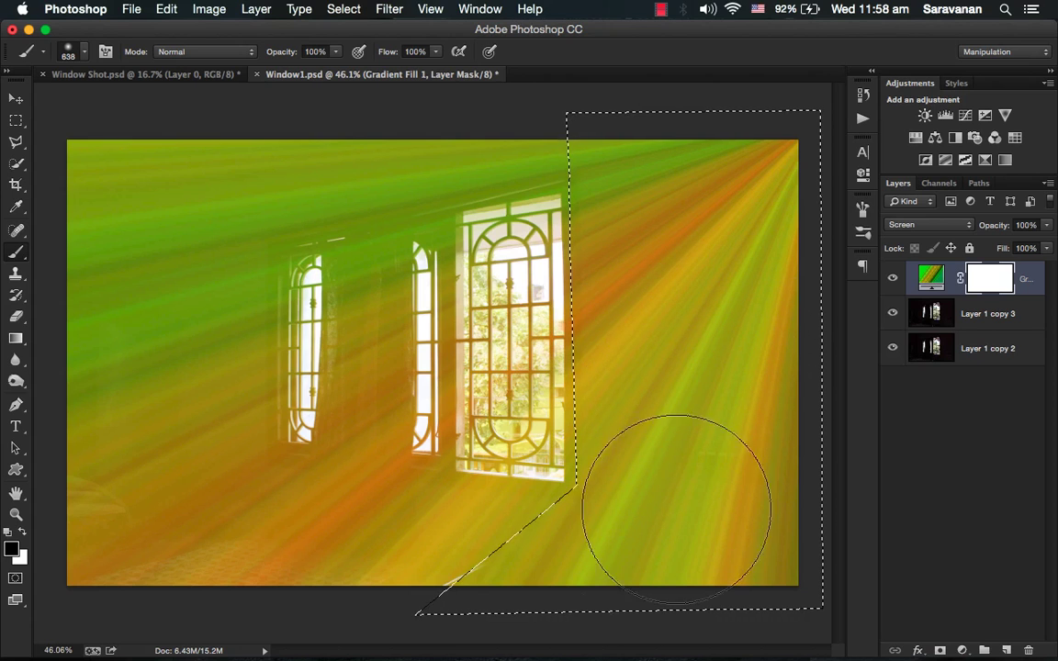
pyautogui.moveTo(484, 560); pyautogui.dragTo(588, 551)
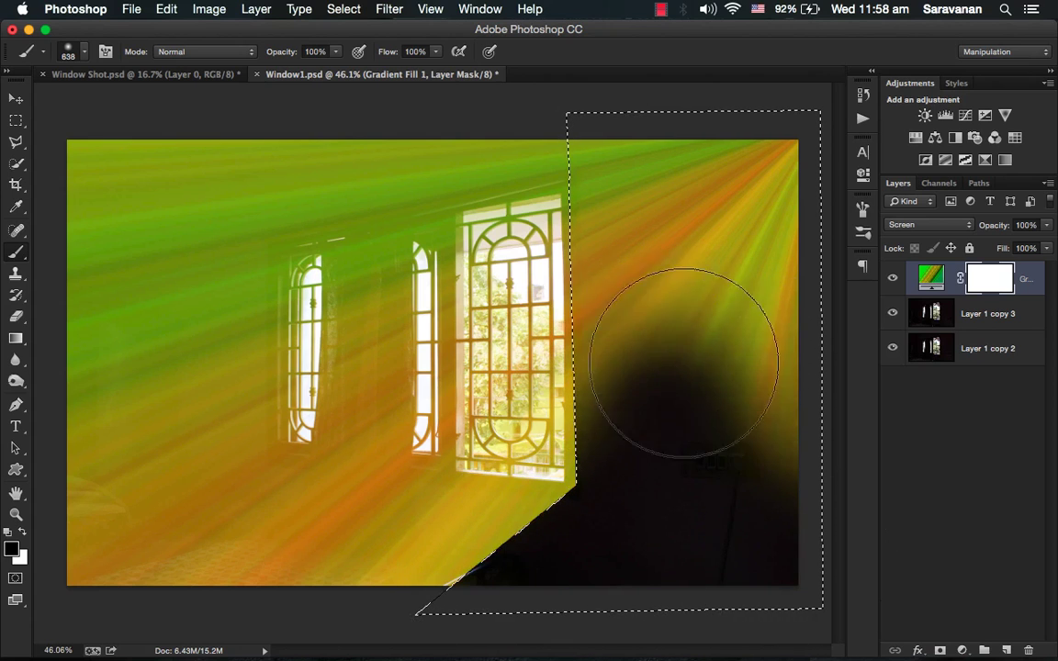
pyautogui.moveTo(692, 203)
pyautogui.mouseDown()
pyautogui.moveTo(633, 224)
pyautogui.moveTo(625, 99)
pyautogui.moveTo(725, 111)
pyautogui.moveTo(800, 485)
pyautogui.moveTo(732, 106)
pyautogui.moveTo(615, 284)
pyautogui.moveTo(525, 566)
pyautogui.moveTo(644, 568)
pyautogui.moveTo(742, 532)
pyautogui.mouseUp()
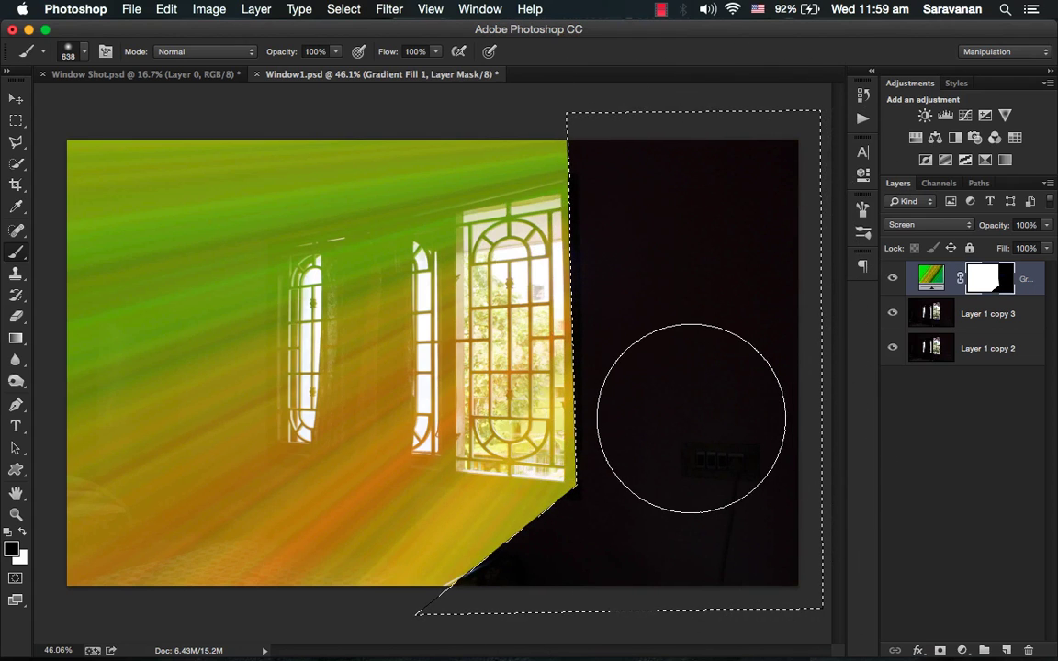
pyautogui.hotkey('ctrl', 'd')
pyautogui.press('v')
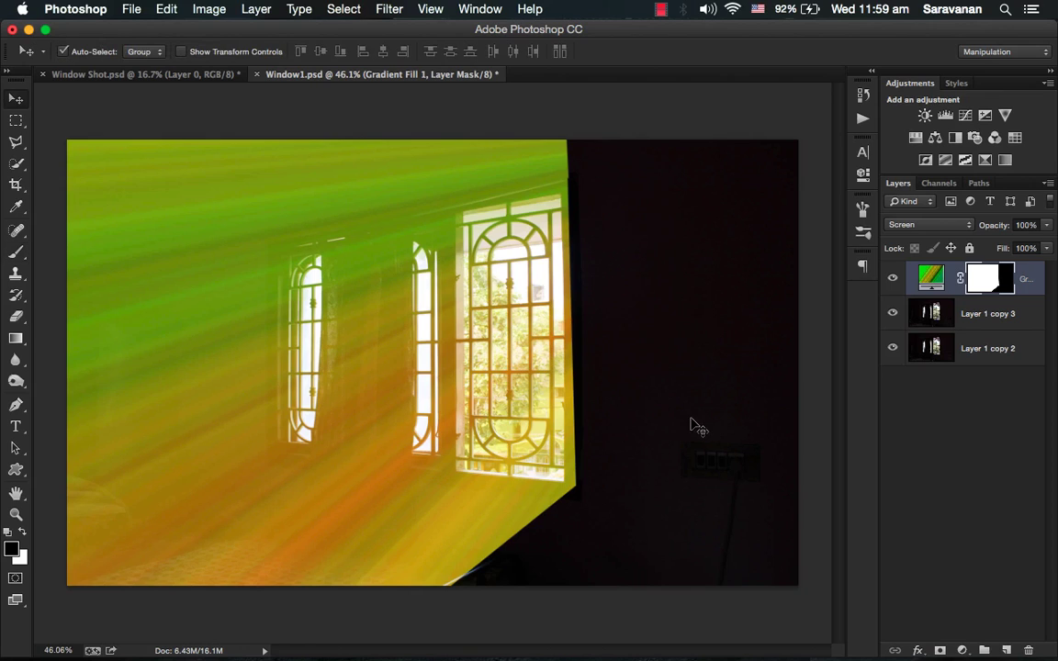
# Add a Black & White adjustment clipped to Gradient Fill 1 and raise Reds to 174.
pyautogui.click(937, 280)
pyautogui.click(962, 650)
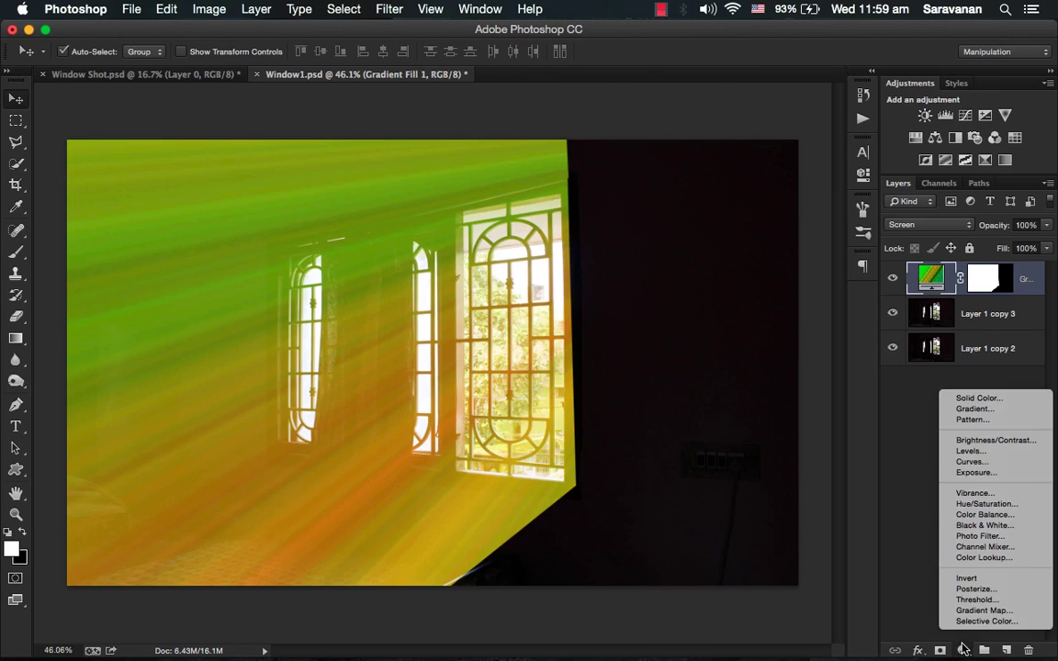
pyautogui.click(980, 525)
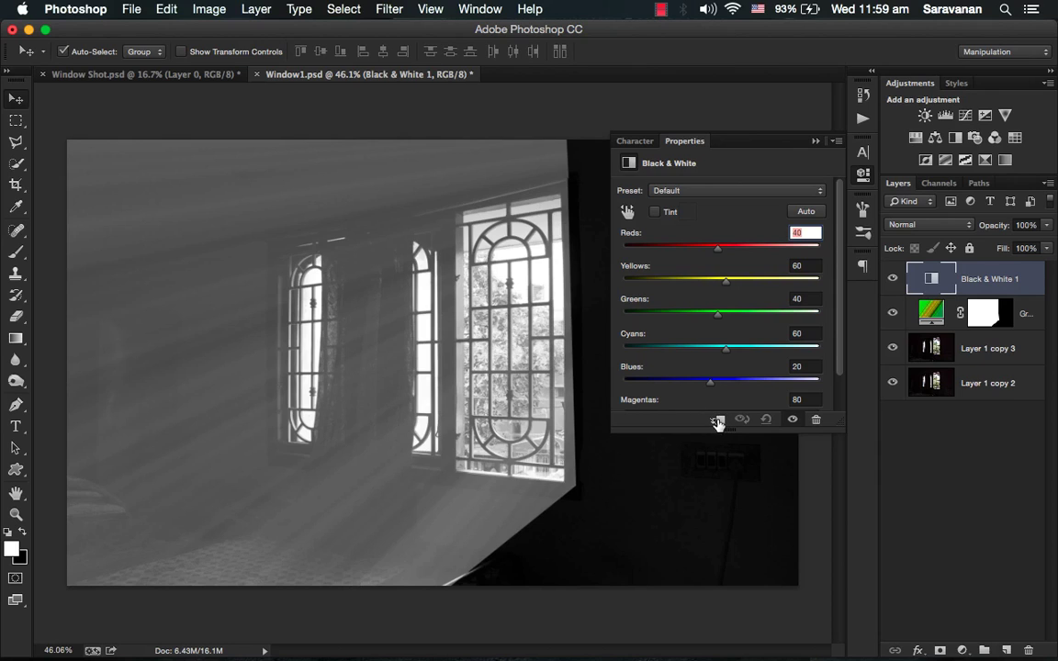
pyautogui.click(718, 421)
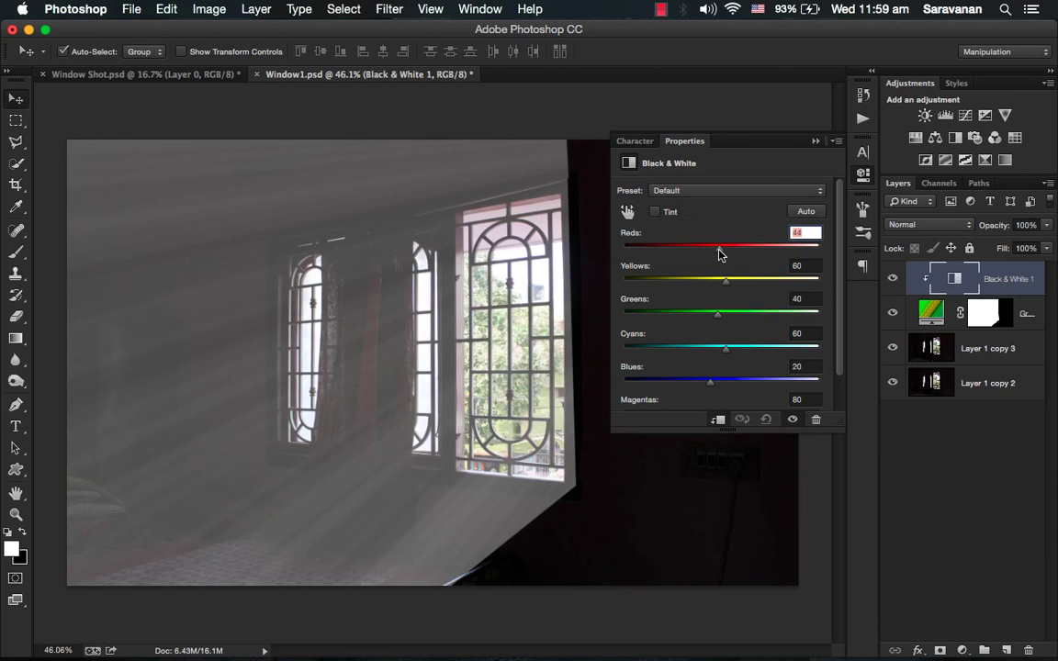
pyautogui.moveTo(718, 248); pyautogui.dragTo(768, 261)
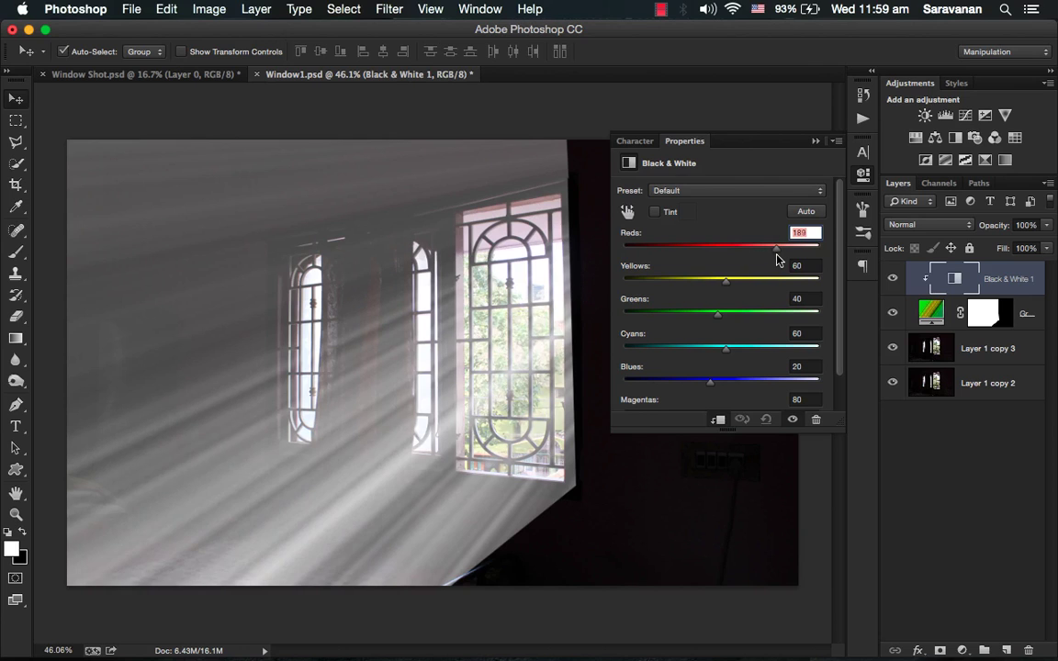
pyautogui.moveTo(778, 260); pyautogui.dragTo(720, 387)
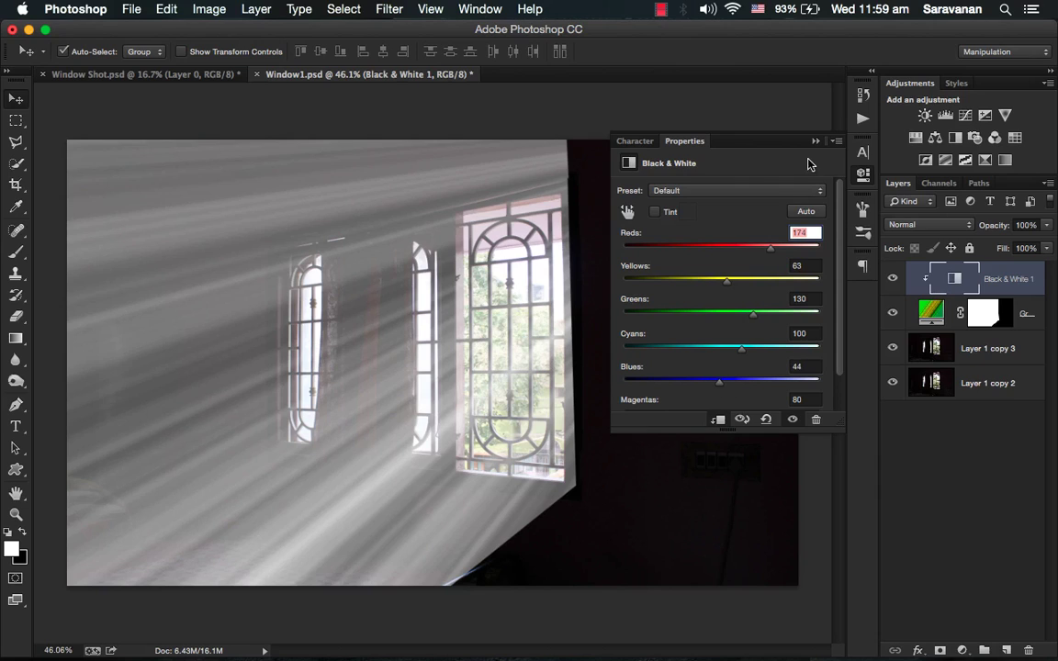
pyautogui.click(816, 141)
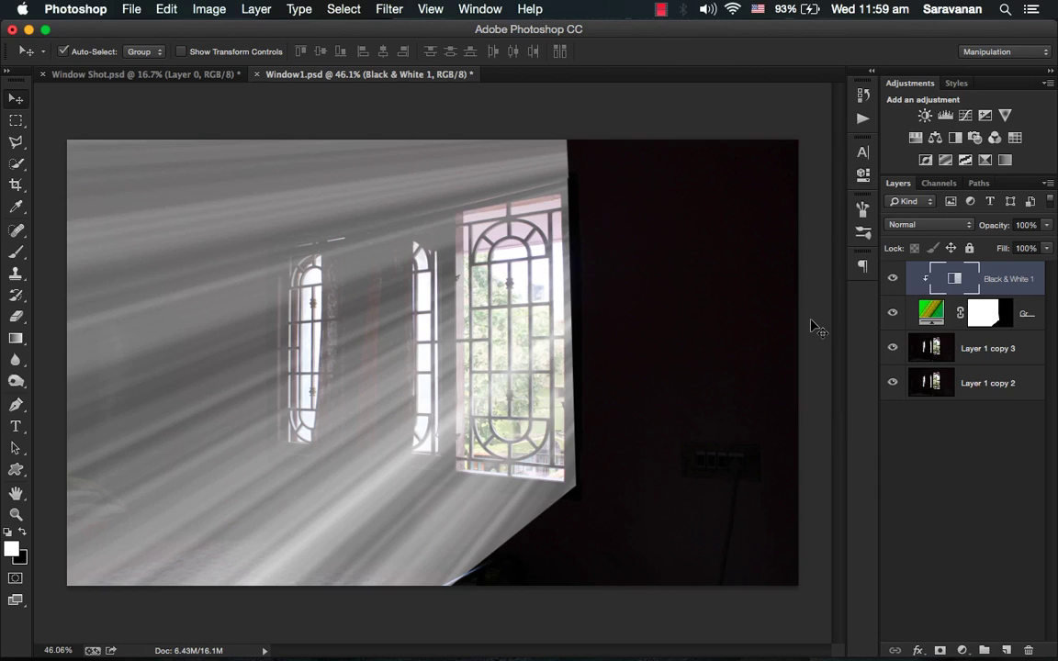
# Duplicate and merge the rays and Black & White layers, then hide the originals.
pyautogui.click(933, 315)
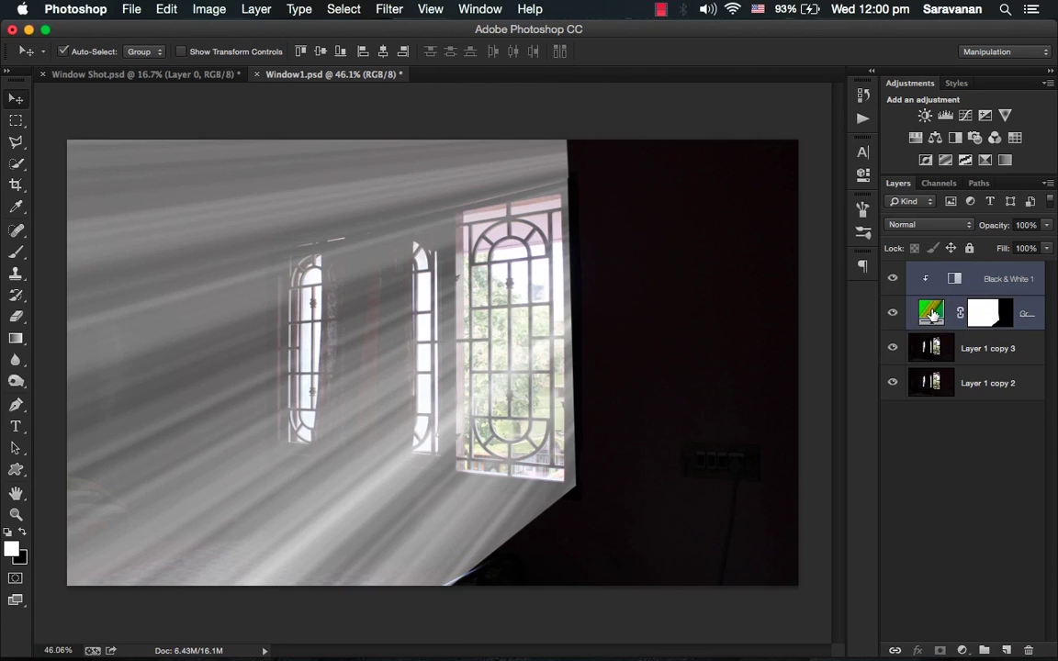
pyautogui.moveTo(933, 315); pyautogui.dragTo(934, 317)
pyautogui.press('super+j')
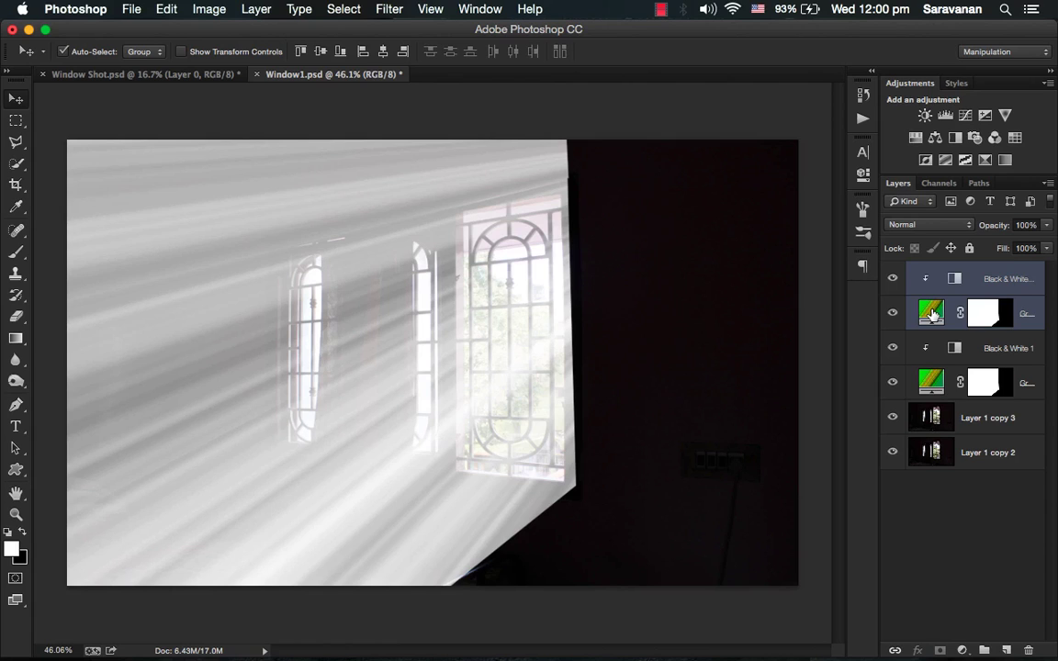
pyautogui.moveTo(933, 315); pyautogui.dragTo(934, 317)
pyautogui.press('super+e')
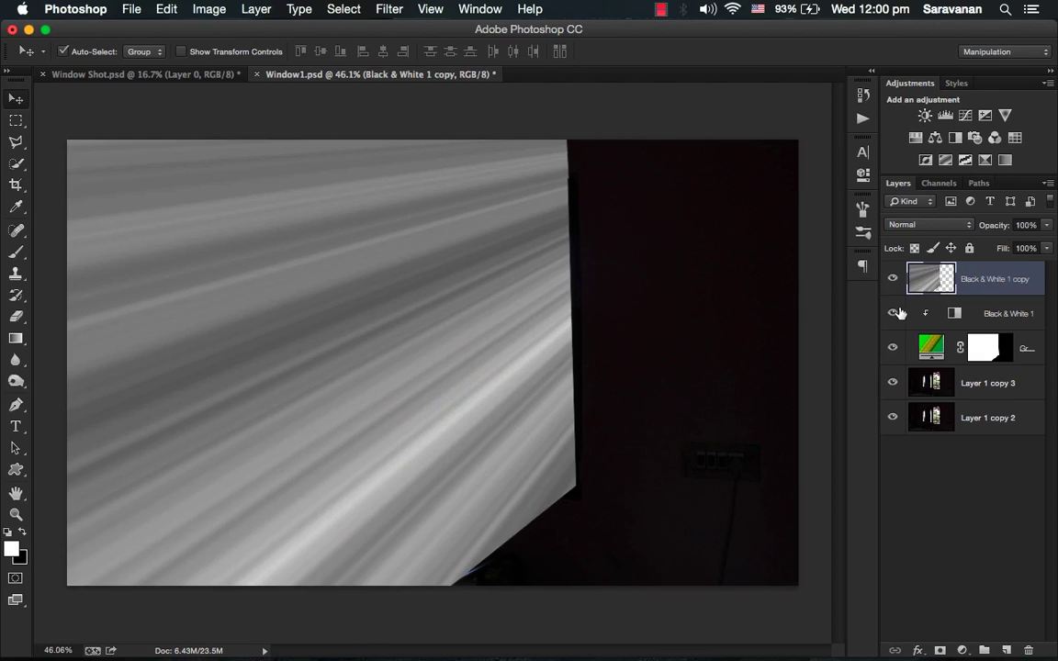
pyautogui.click(893, 313)
pyautogui.click(893, 348)
# Try Hard Light, Soft Light, Overlay and Multiply, then blend the merged rays in Lighten mode.
pyautogui.click(938, 226)
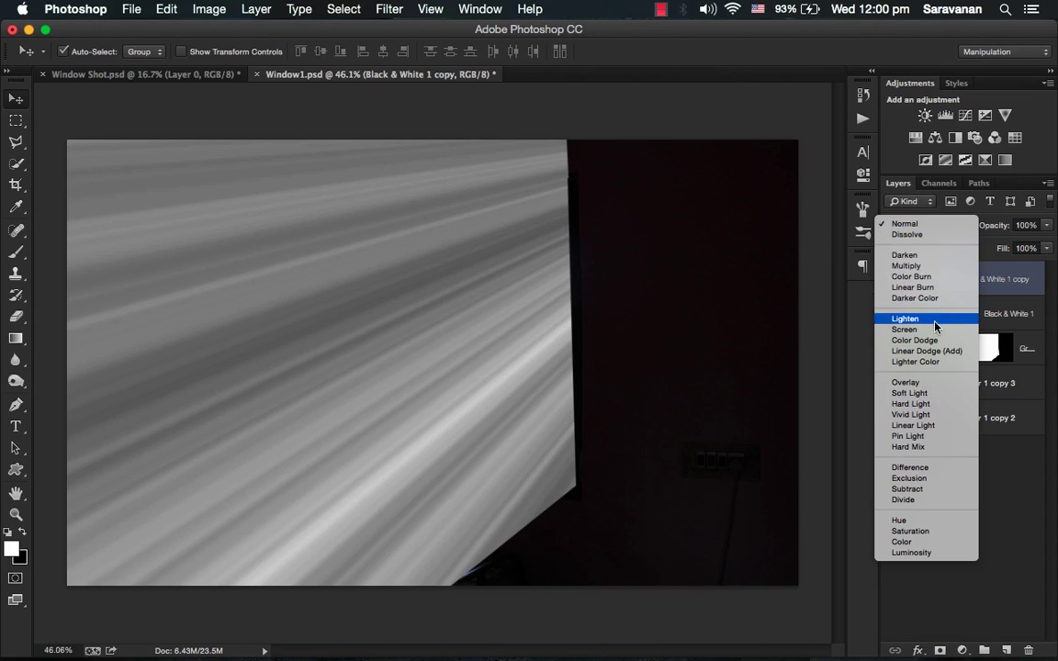
pyautogui.click(937, 404)
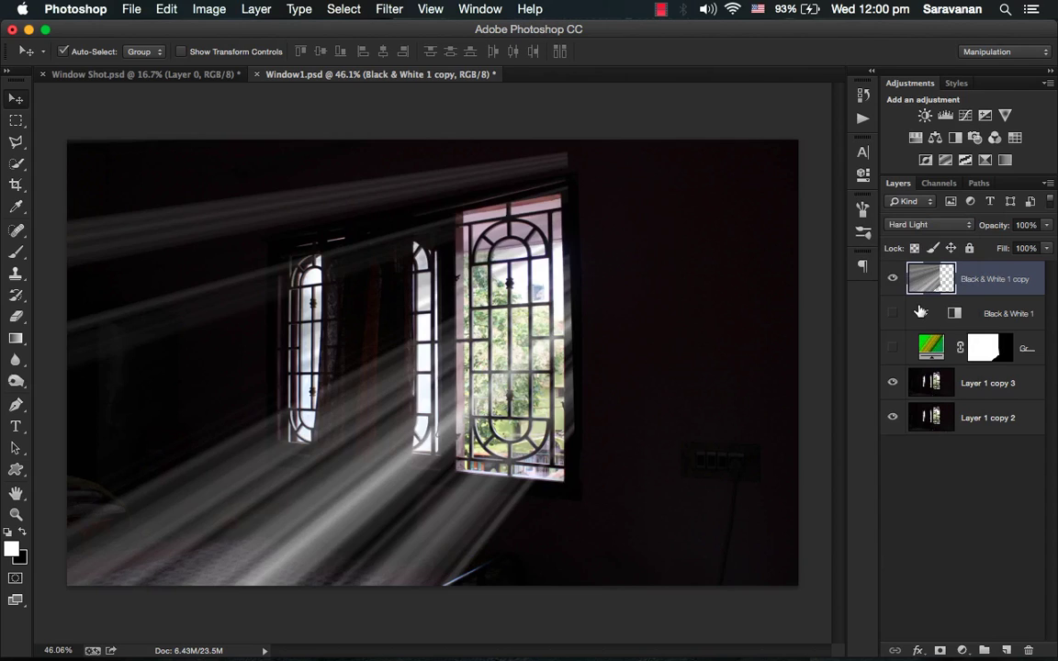
pyautogui.click(917, 224)
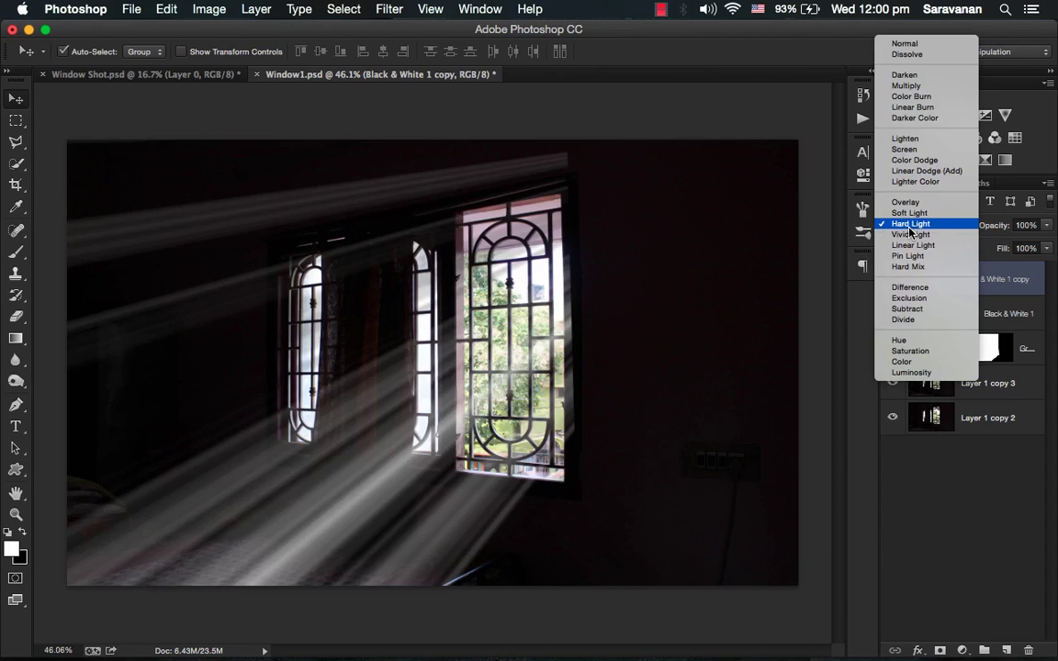
pyautogui.click(910, 214)
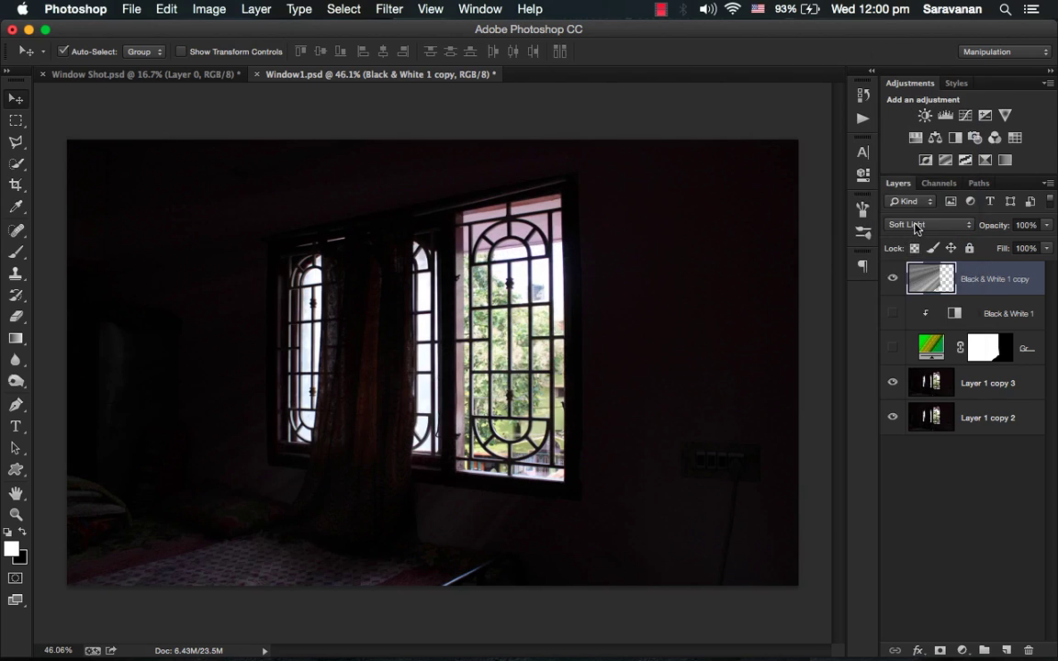
pyautogui.click(919, 224)
pyautogui.click(924, 213)
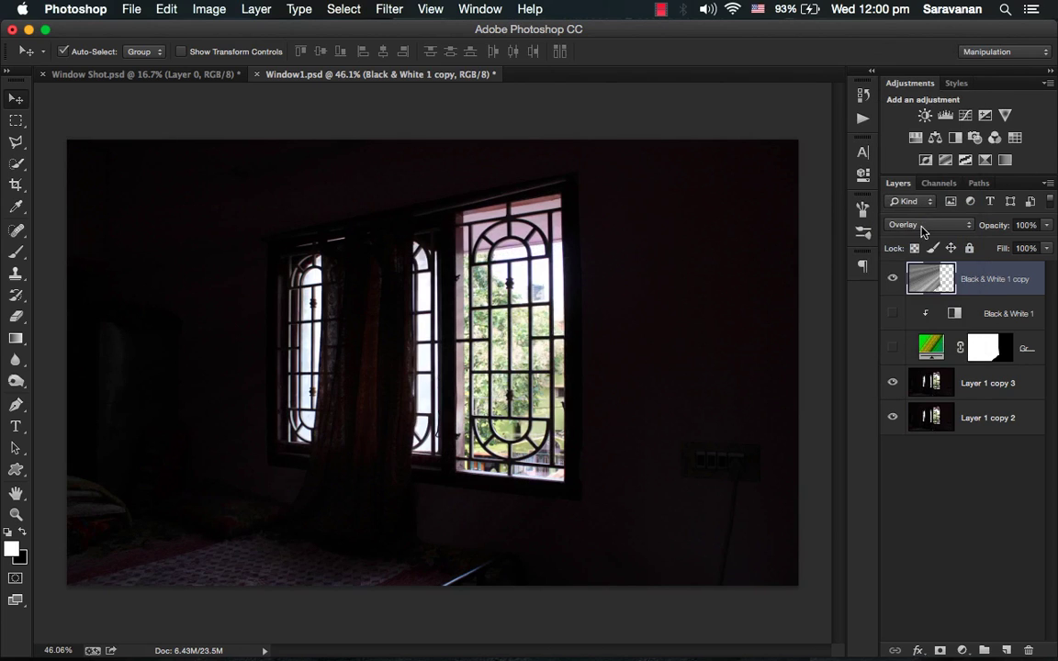
pyautogui.click(923, 225)
pyautogui.click(930, 108)
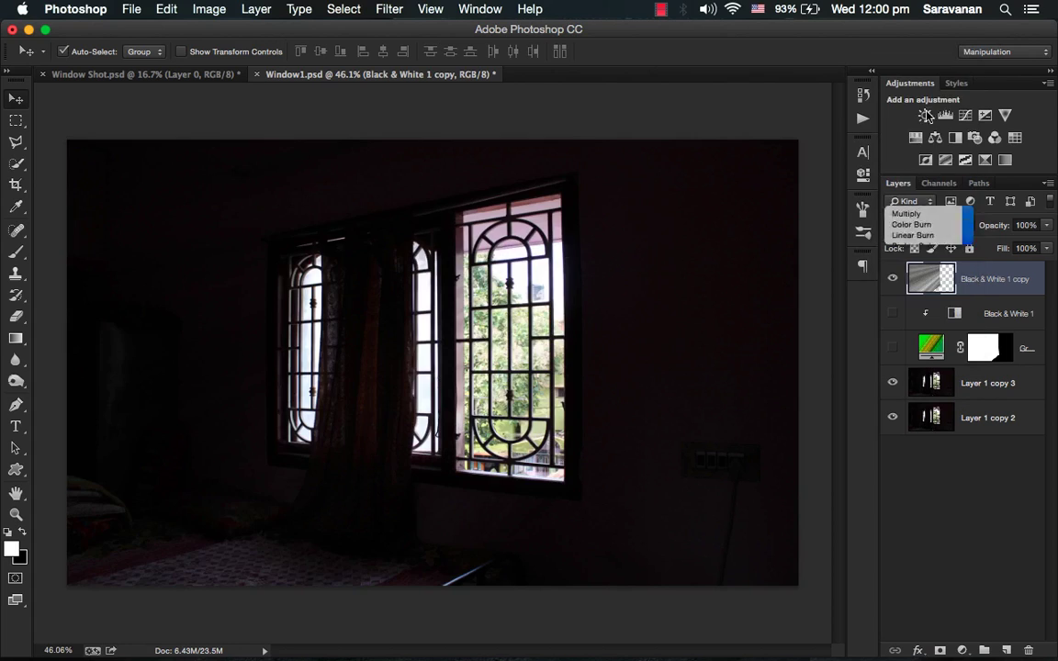
pyautogui.click(926, 225)
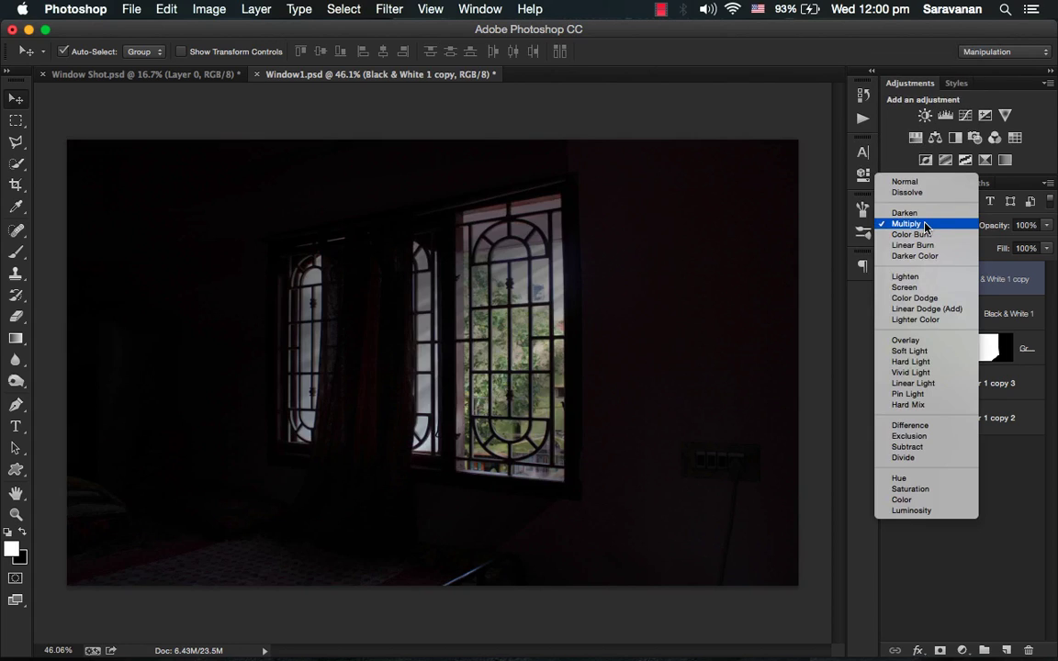
pyautogui.click(928, 276)
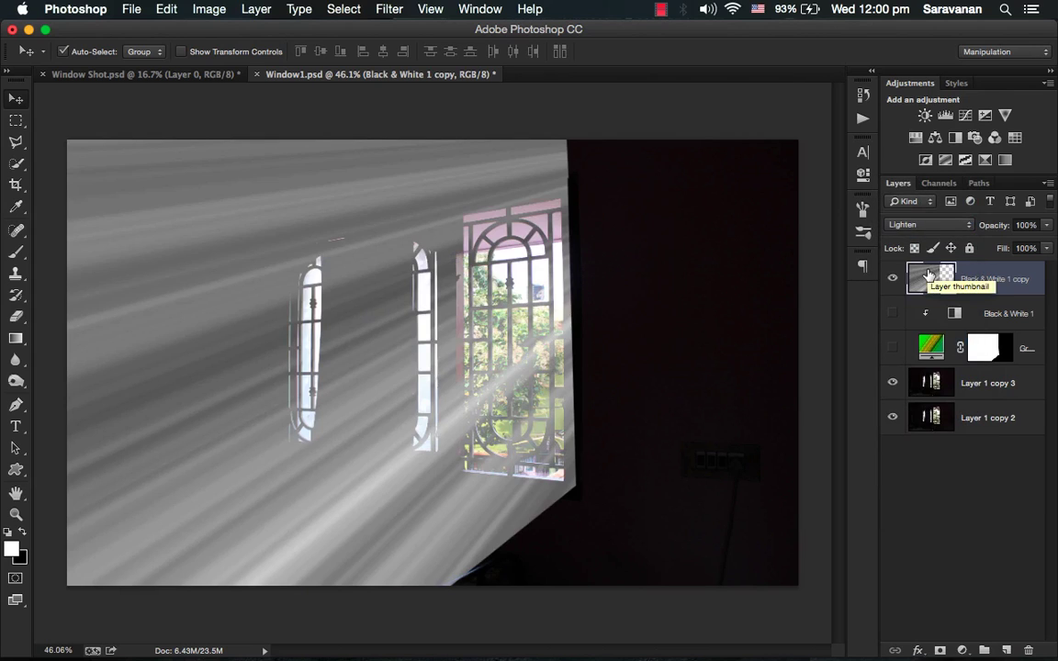
pyautogui.click(387, 11)
pyautogui.moveTo(425, 242)
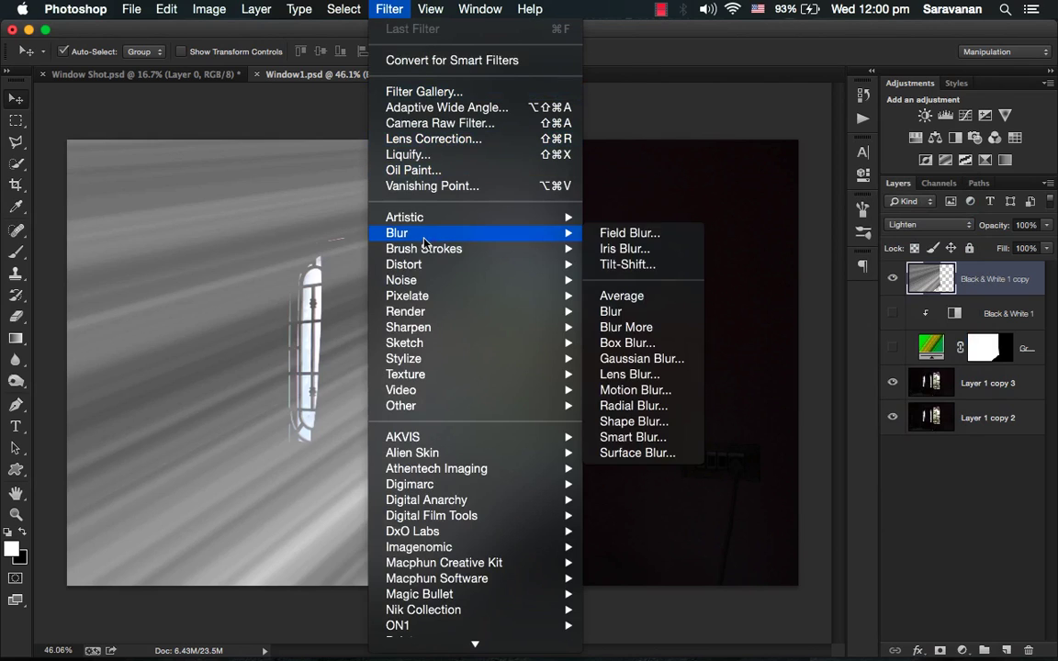
# Apply a Motion Blur of 42° angle and 5 pixels distance to the merged rays.
pyautogui.click(652, 393)
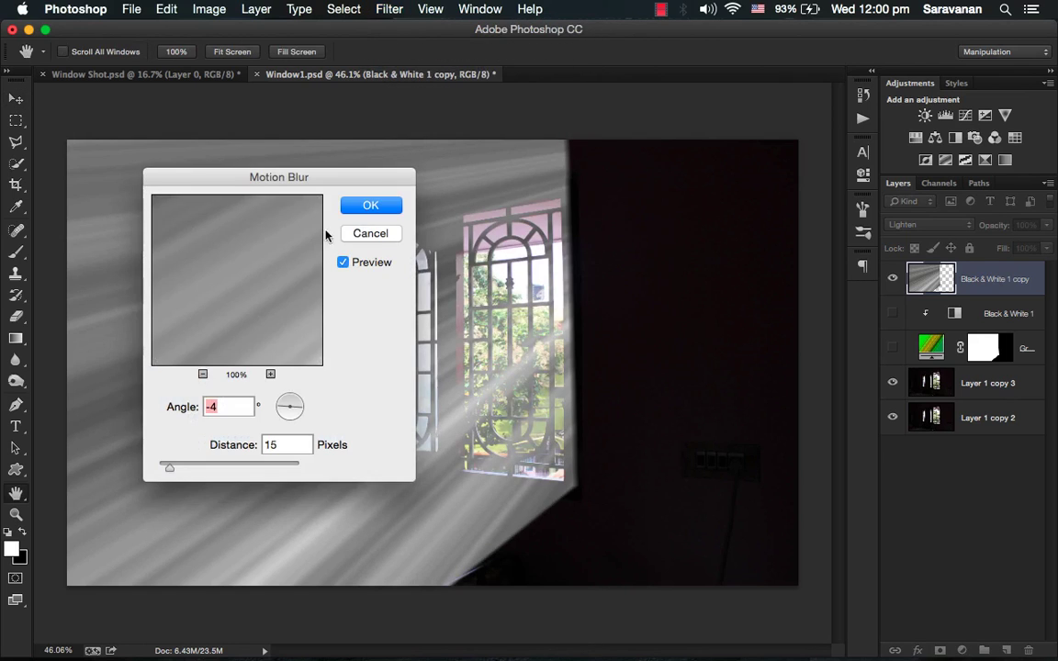
pyautogui.moveTo(311, 178); pyautogui.dragTo(857, 166)
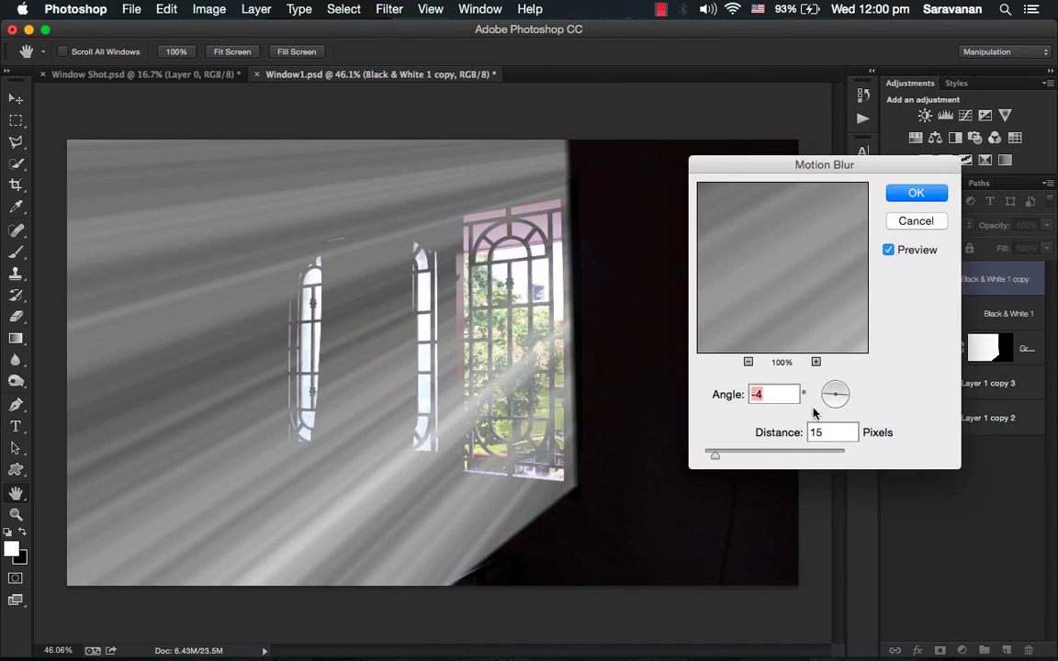
pyautogui.moveTo(841, 402); pyautogui.dragTo(844, 394)
pyautogui.moveTo(715, 459); pyautogui.dragTo(707, 460)
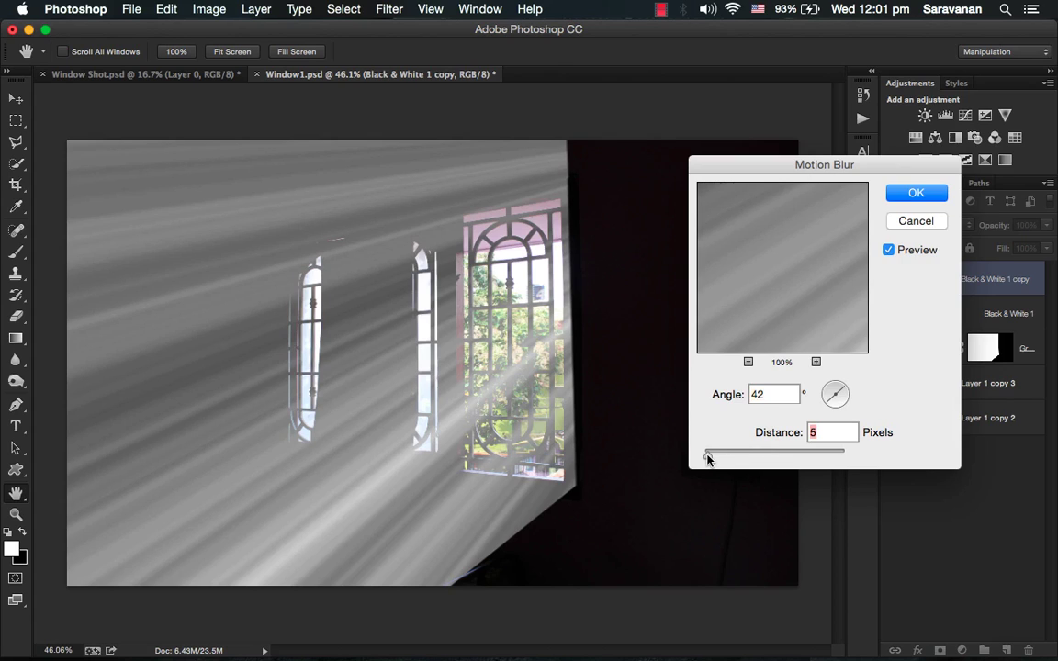
pyautogui.press('Return')
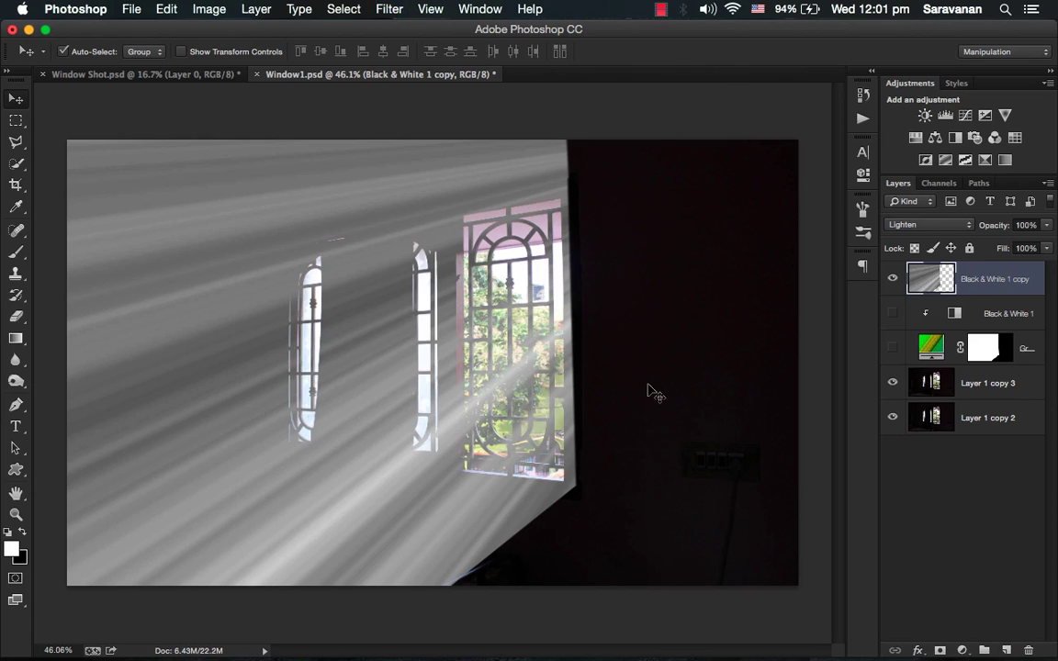
# Blend Black & White 1 copy in Hard Light, then try a flipped, rotated duplicate and discard it.
pyautogui.click(930, 224)
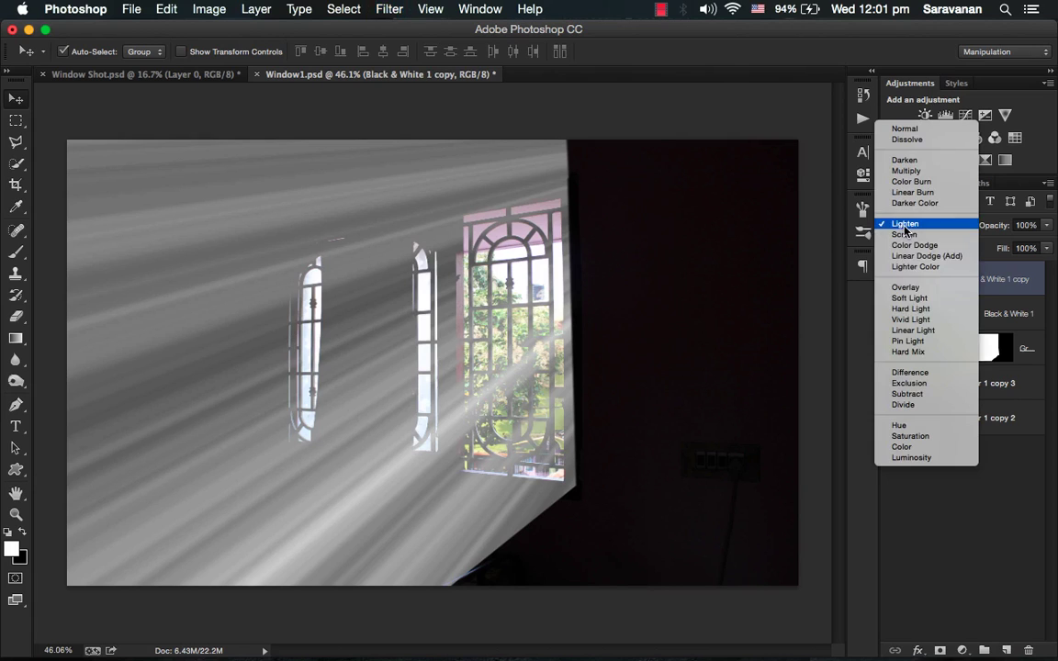
pyautogui.click(911, 309)
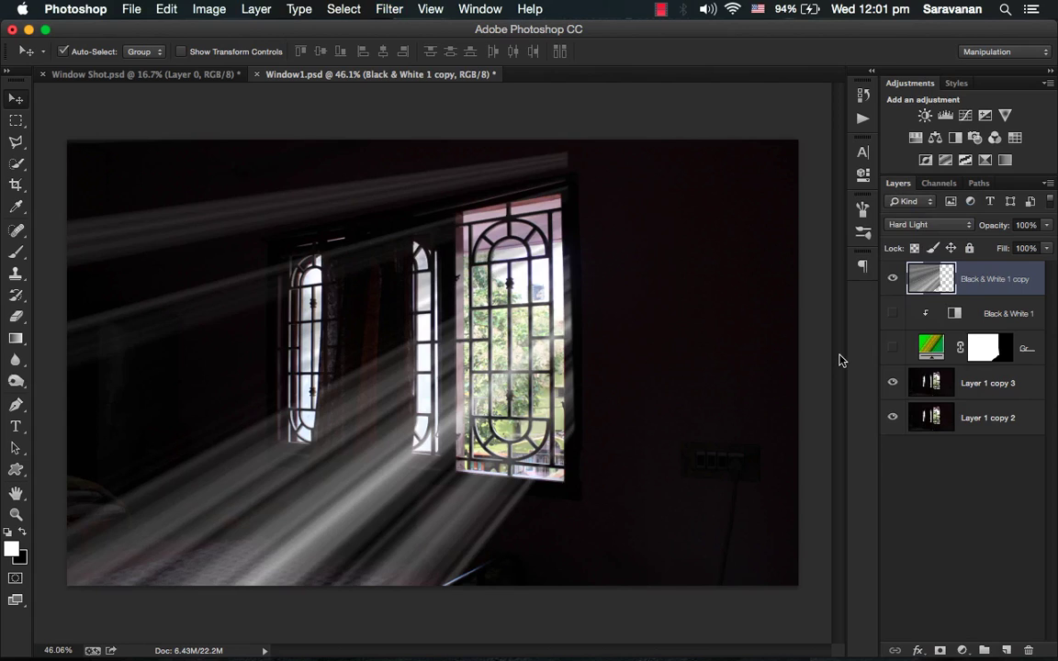
pyautogui.press('super+j')
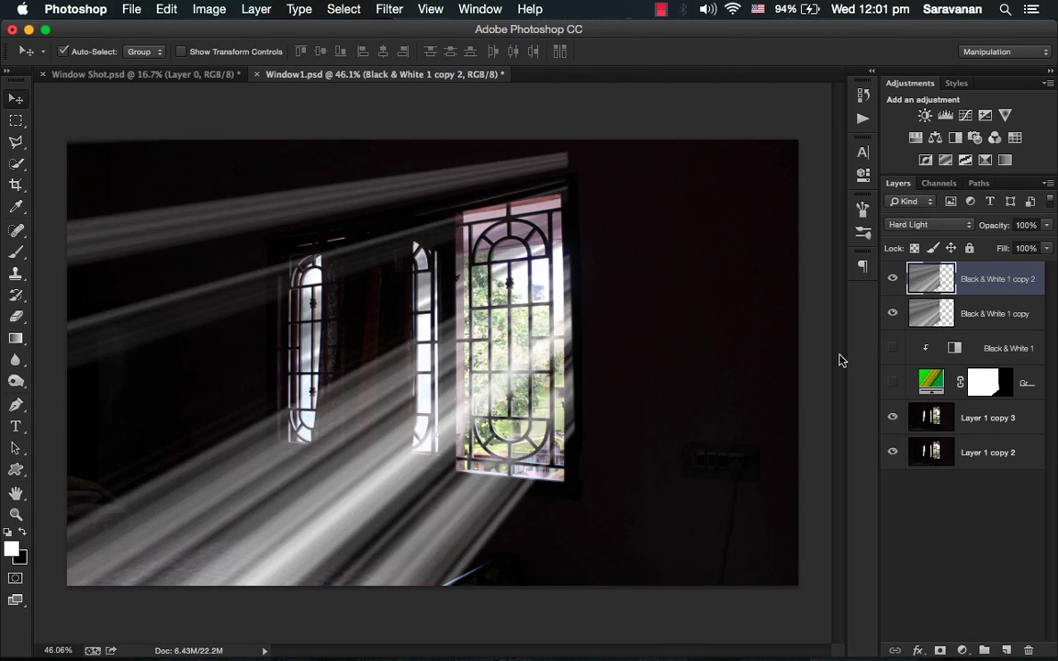
pyautogui.press('super+t')
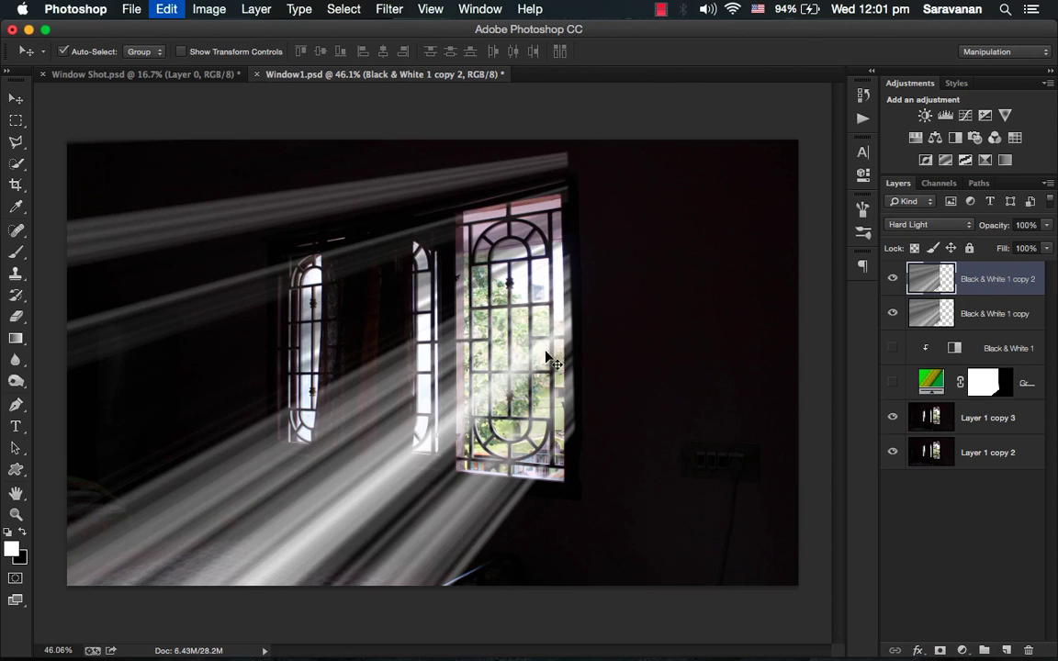
pyautogui.rightClick(448, 398)
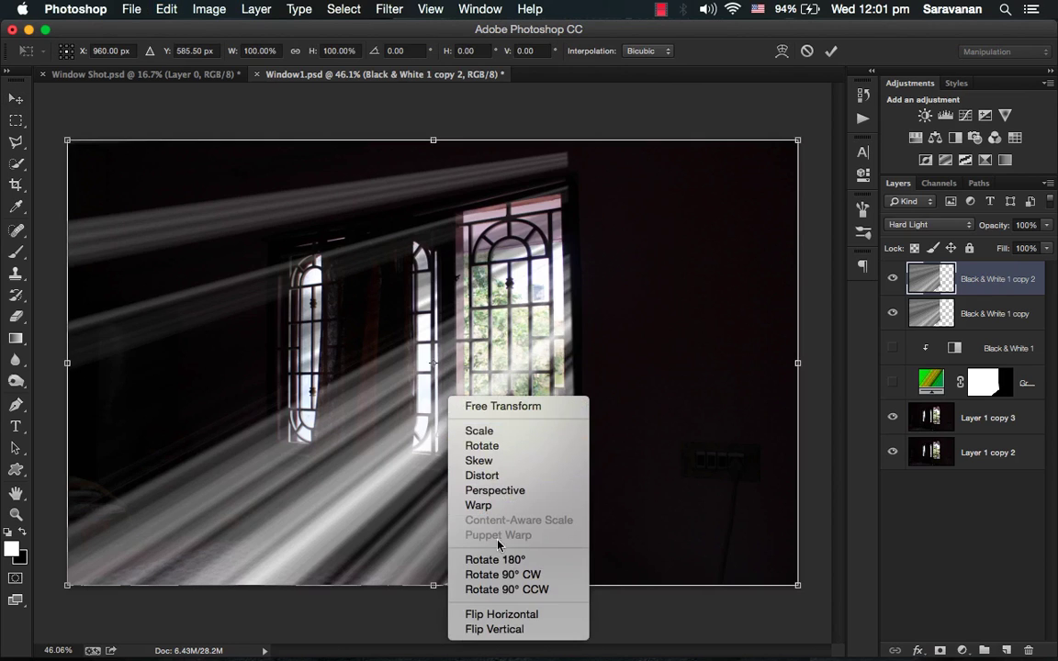
pyautogui.click(504, 628)
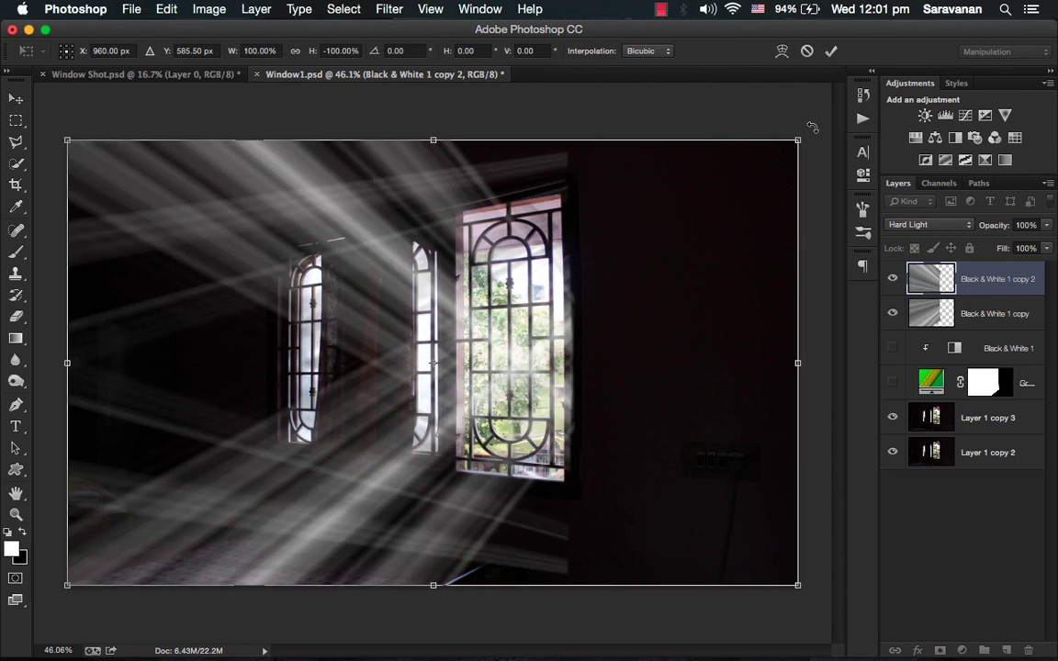
pyautogui.moveTo(728, 116); pyautogui.dragTo(427, 122)
pyautogui.moveTo(445, 278); pyautogui.dragTo(318, 301)
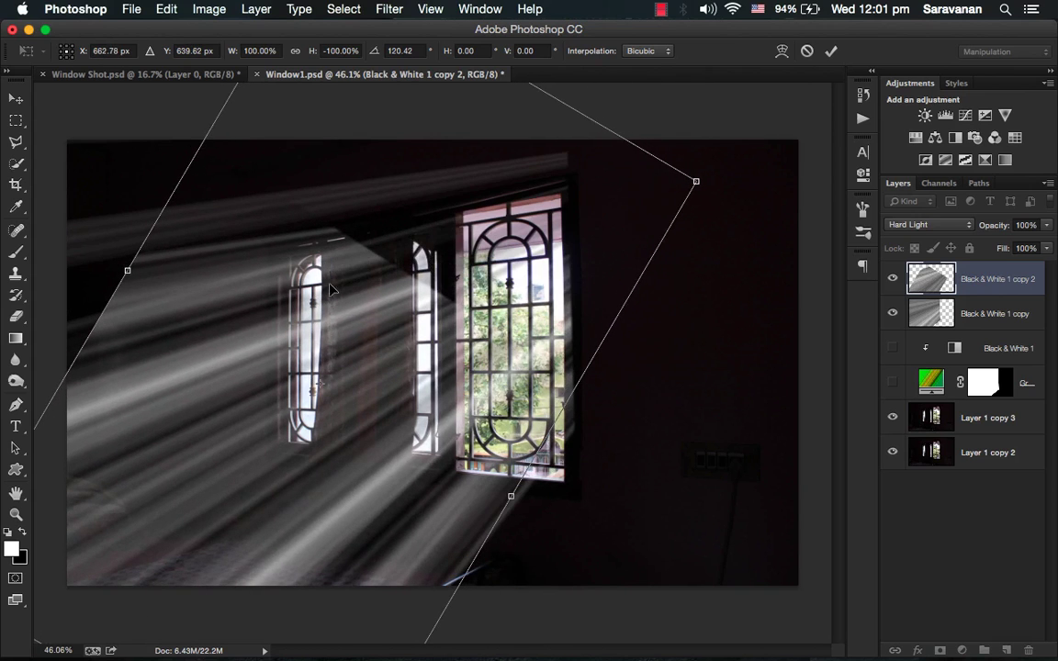
pyautogui.moveTo(692, 171); pyautogui.dragTo(856, 86)
pyautogui.press('Return')
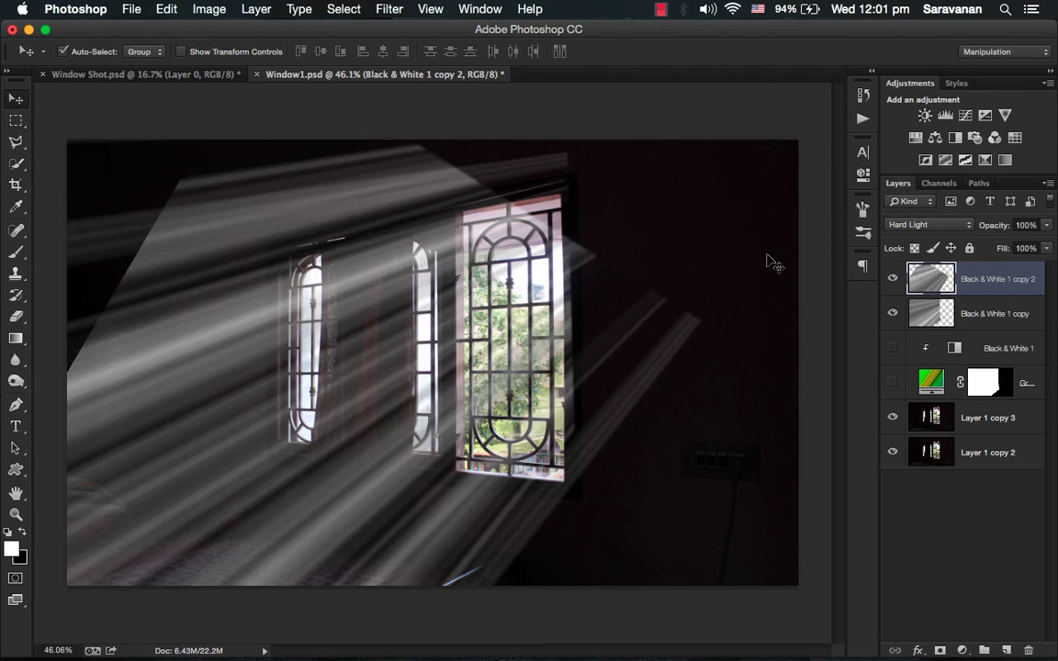
pyautogui.press('BackSpace')
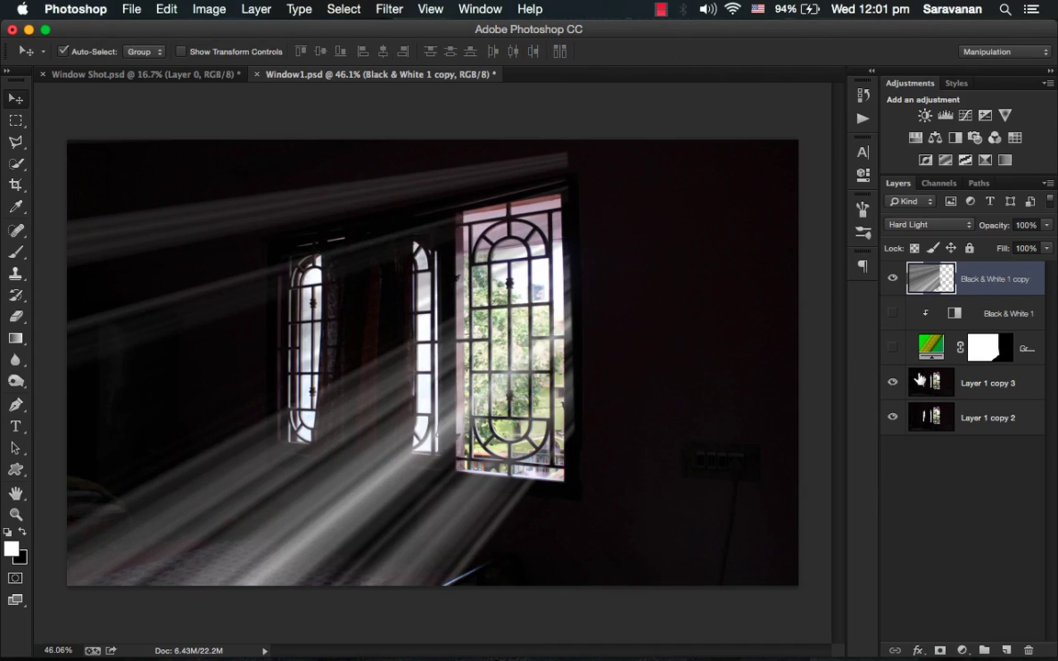
# Delete Gradient Fill 1 and the Black & White layers, then run Digital Film Tools Rays.
pyautogui.click(930, 347)
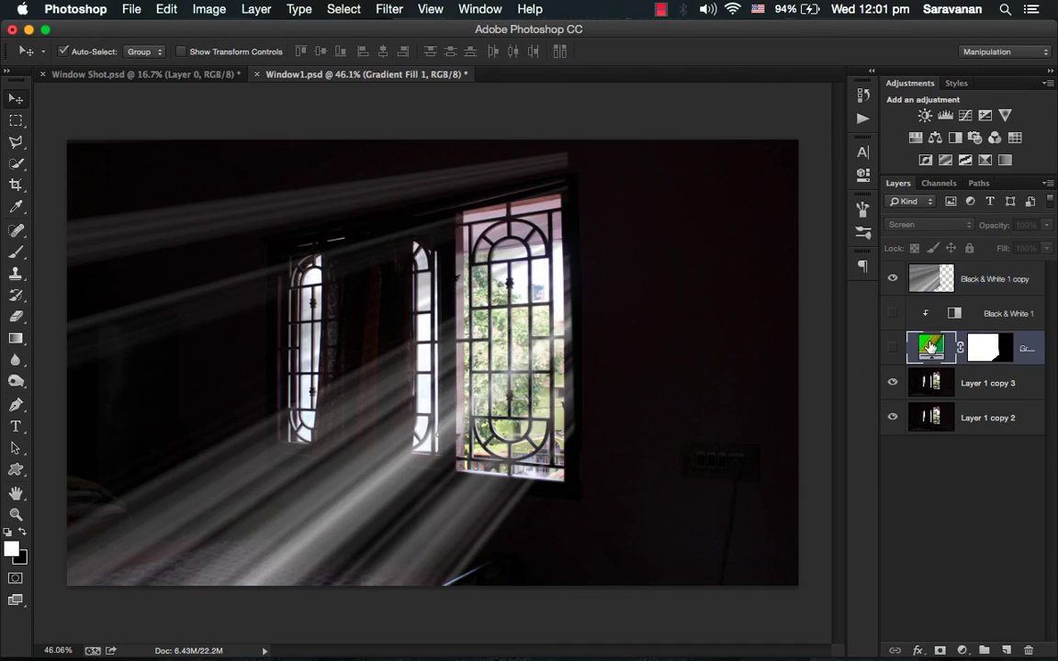
pyautogui.keyDown('shift'); pyautogui.click(931, 278); pyautogui.keyUp('shift')
pyautogui.press('BackSpace')
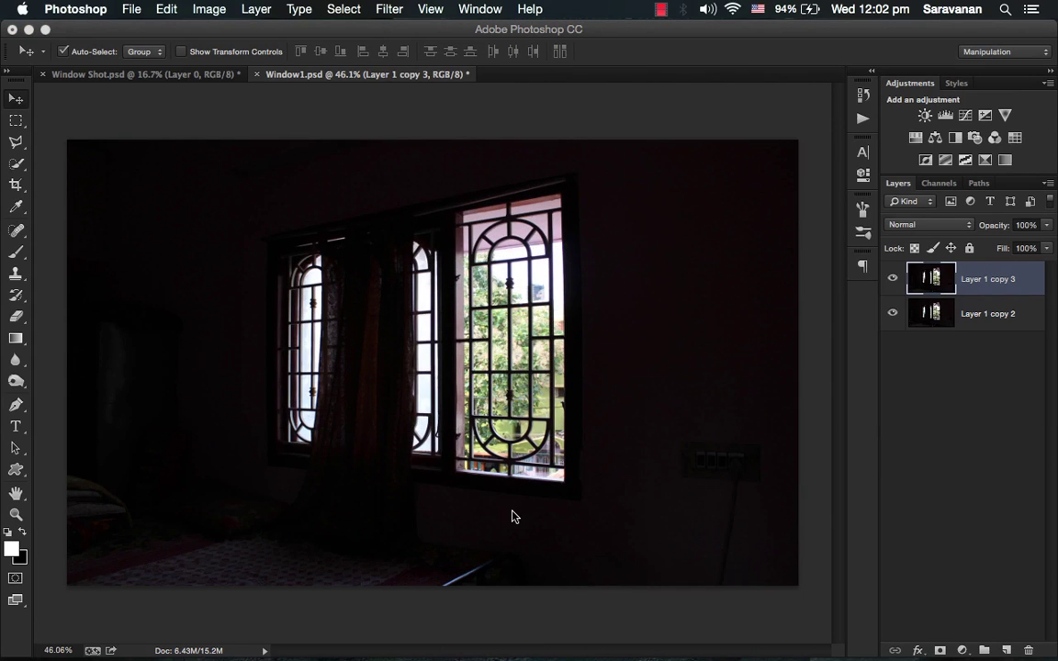
pyautogui.press('super+alt+f')
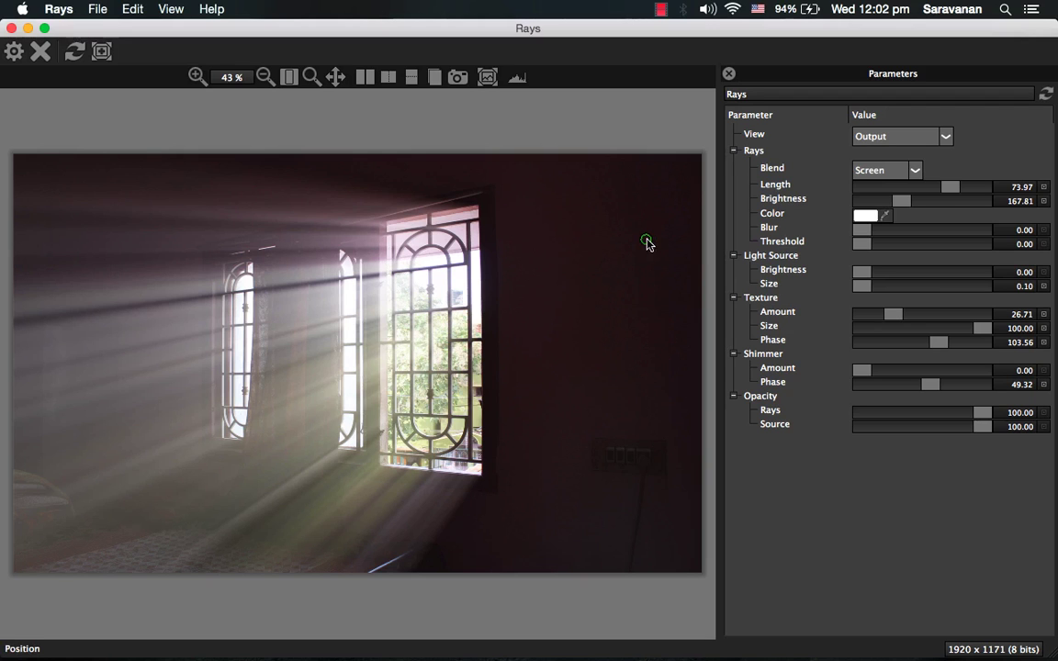
# Move the light source beside the window, checking the Rays-only view before returning to Output.
pyautogui.moveTo(647, 242); pyautogui.dragTo(672, 209)
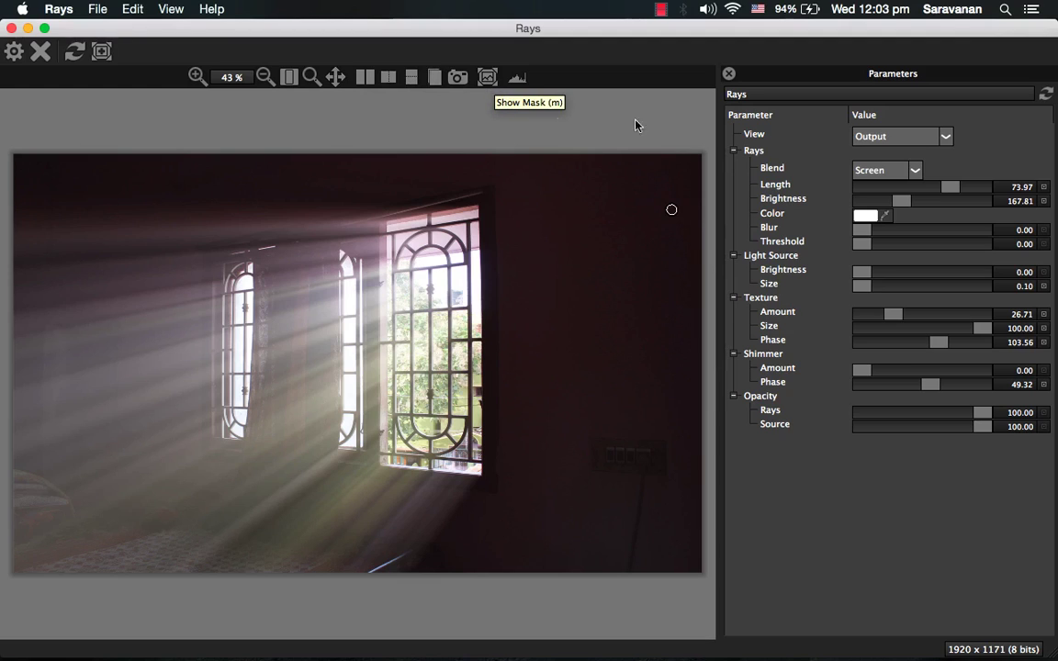
pyautogui.click(907, 138)
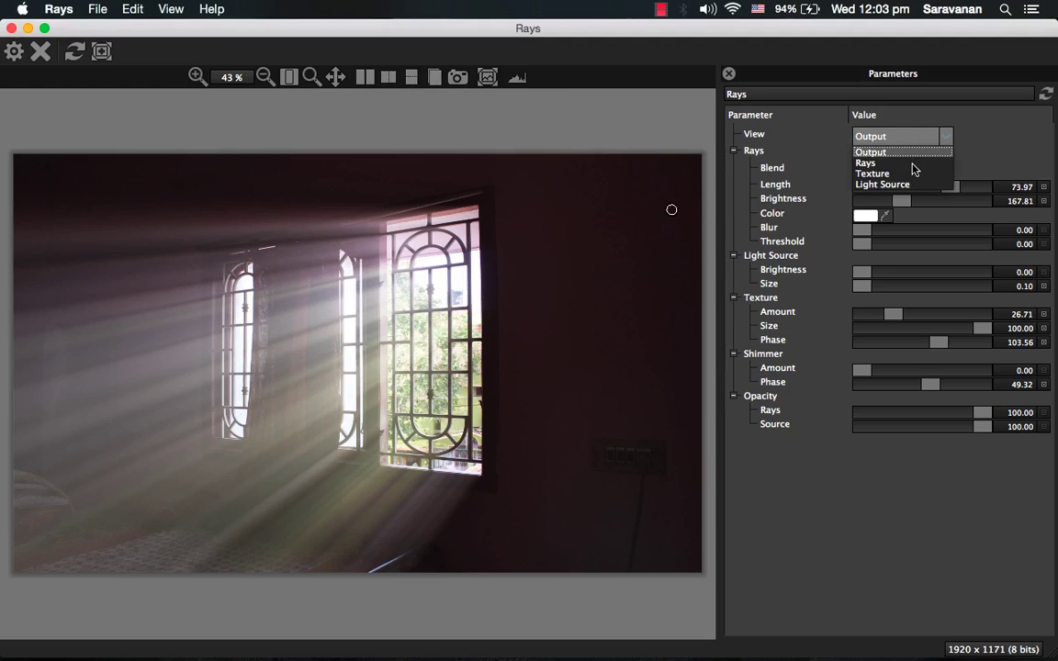
pyautogui.click(915, 164)
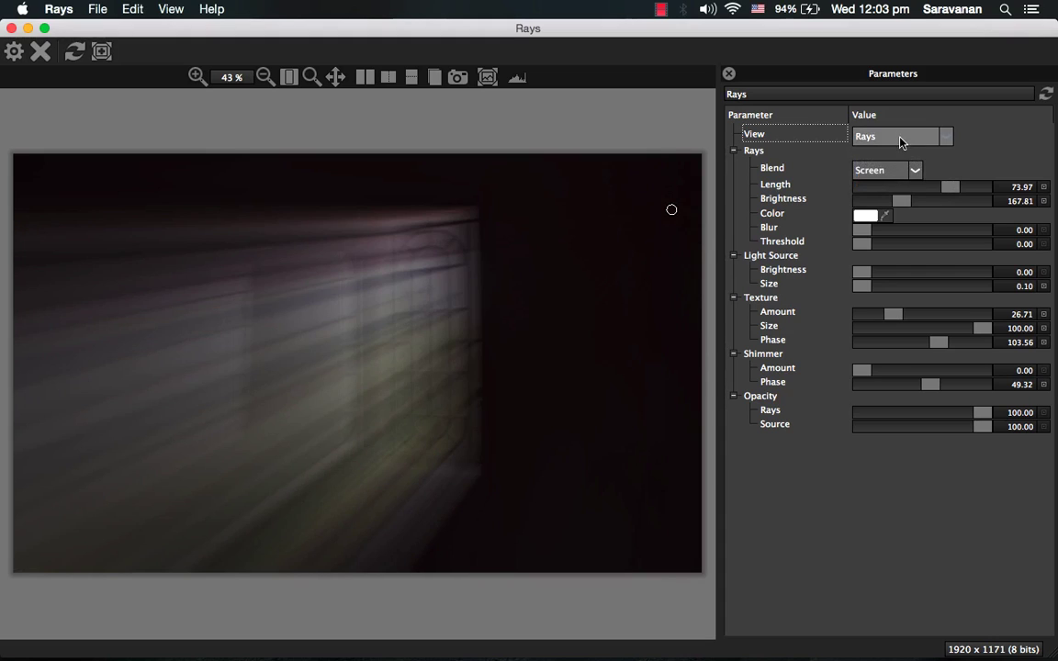
pyautogui.click(900, 138)
pyautogui.click(902, 151)
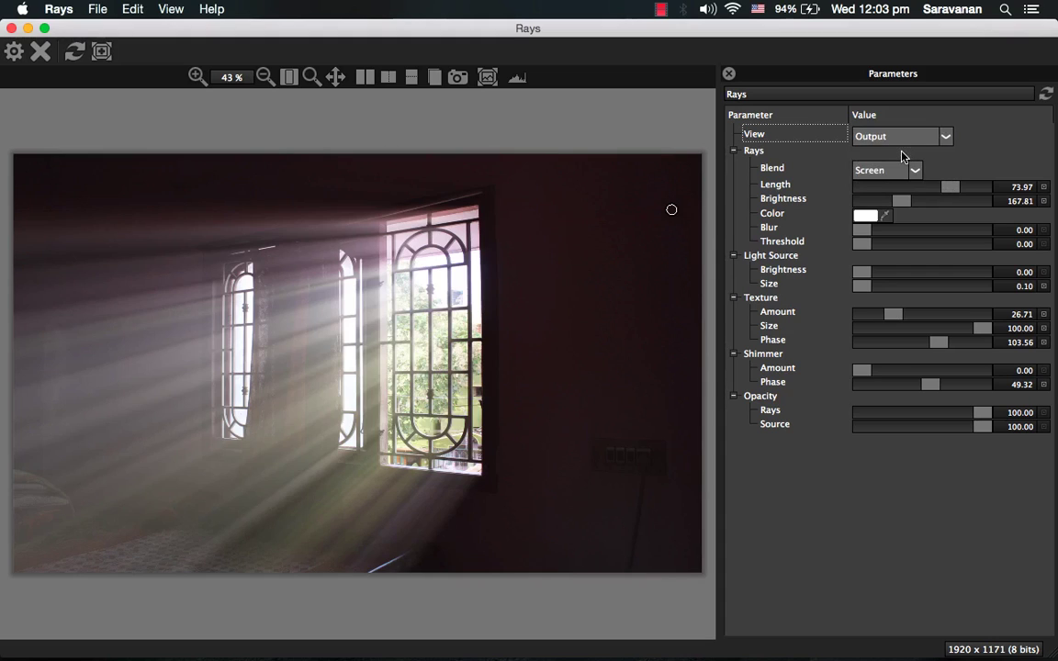
pyautogui.click(907, 140)
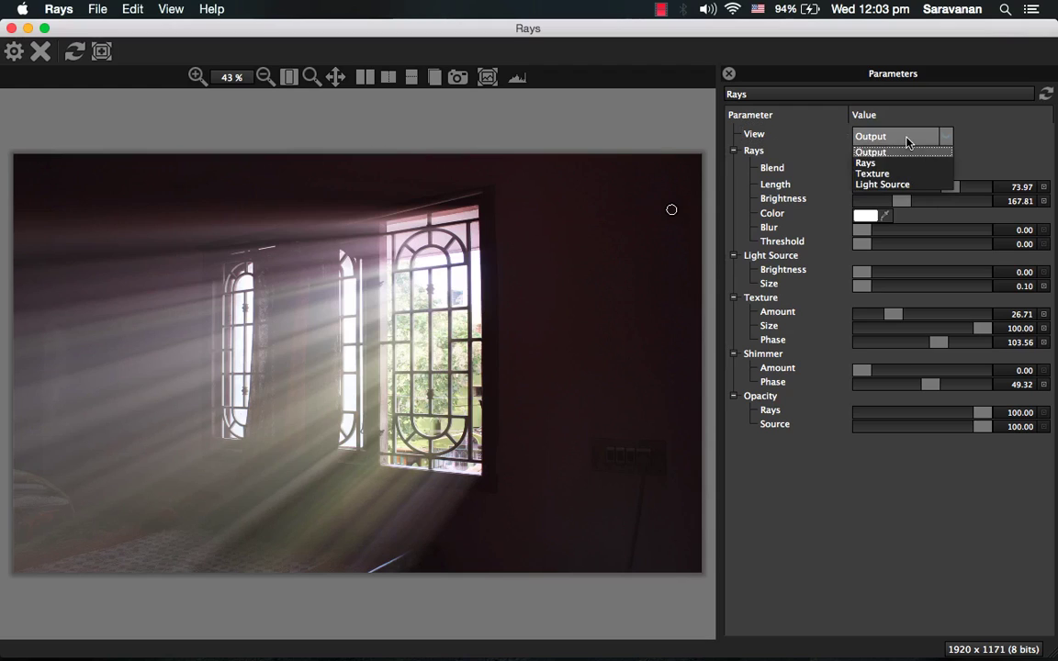
pyautogui.click(997, 157)
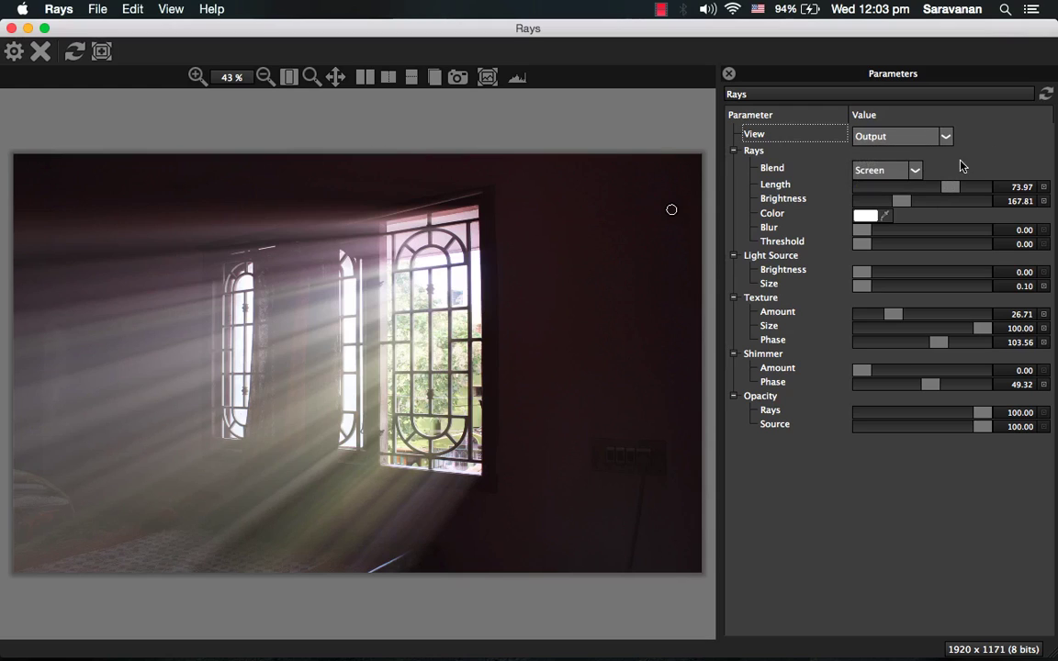
# Set the ray Blend mode to Add instead of Screen.
pyautogui.click(906, 172)
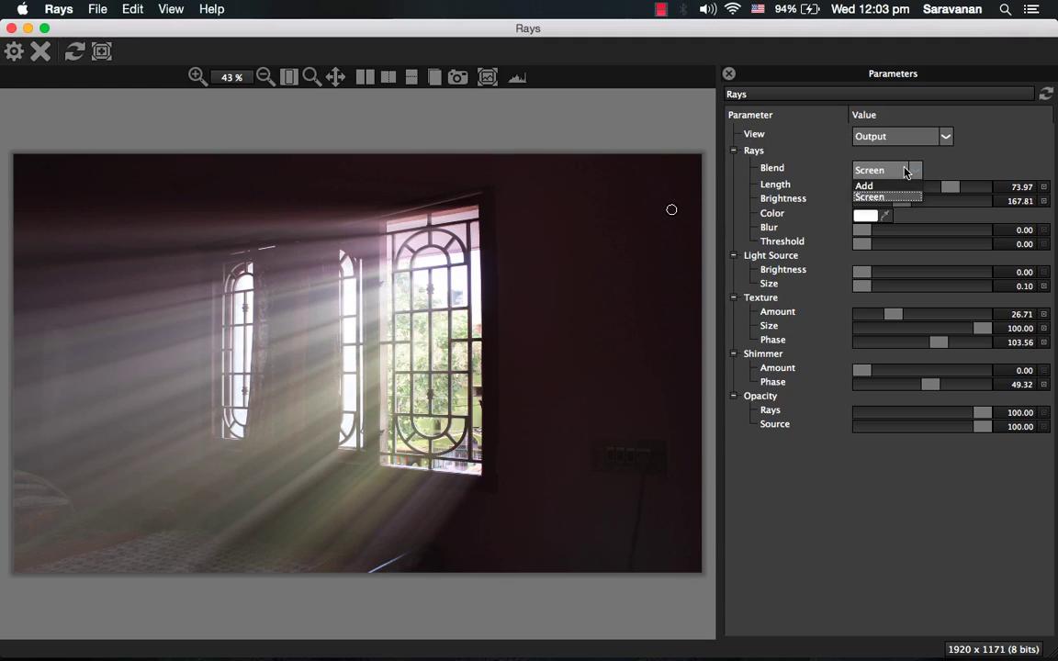
pyautogui.click(897, 183)
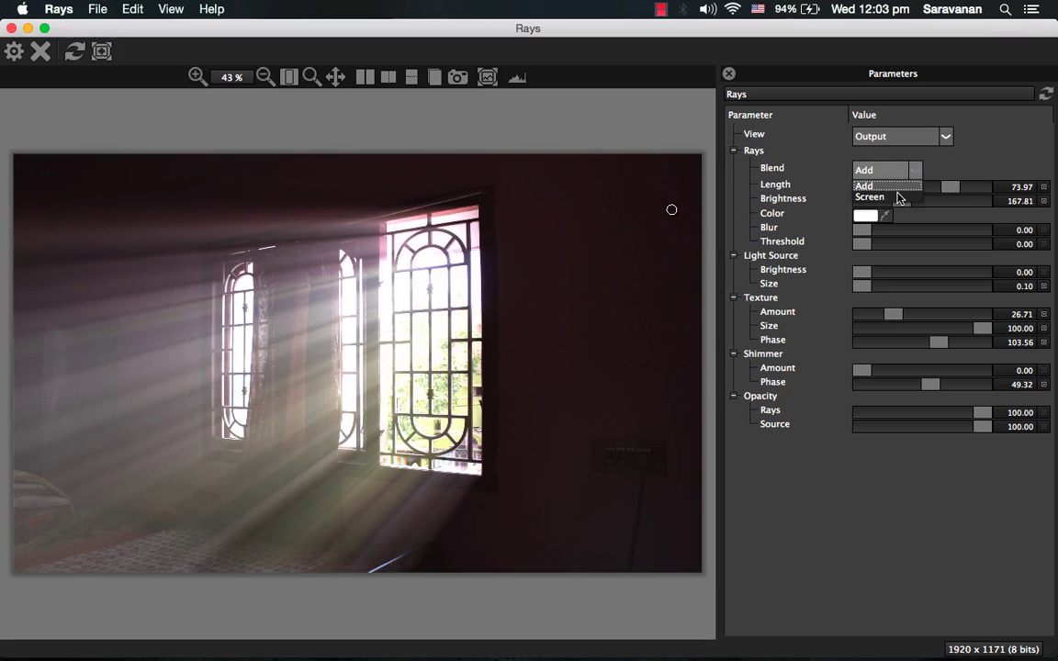
pyautogui.click(898, 198)
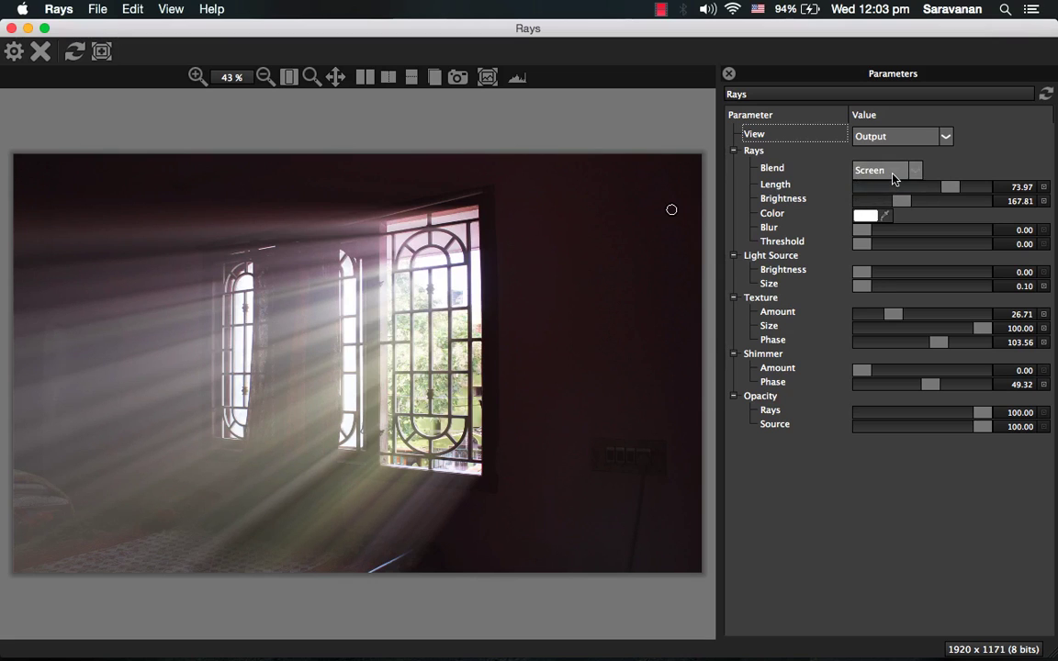
pyautogui.click(894, 174)
pyautogui.click(888, 185)
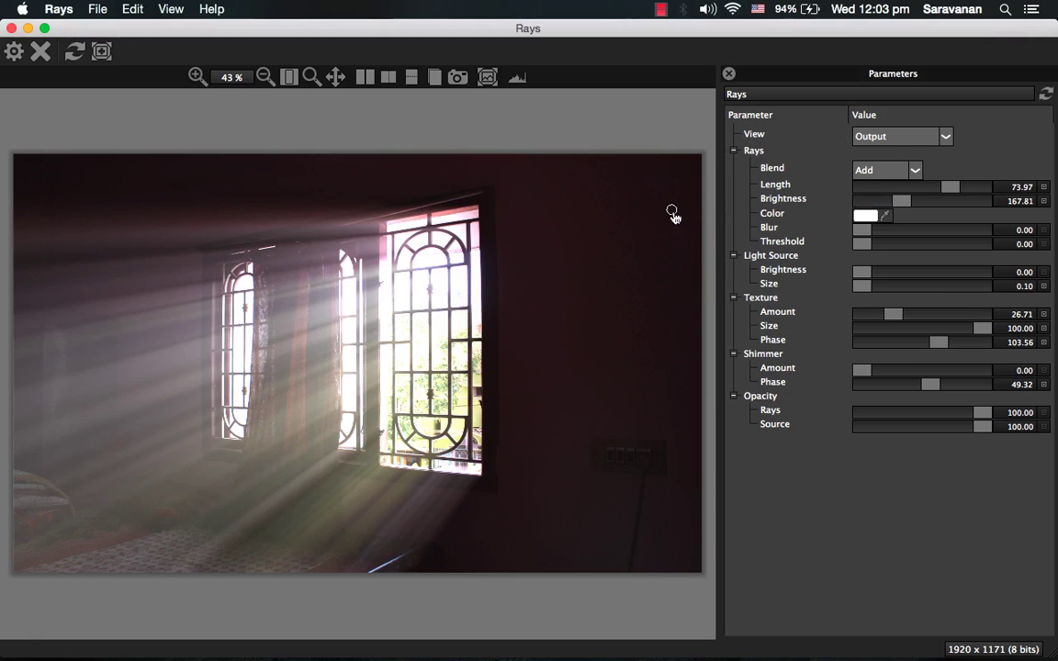
# Redirect the light source and set ray Length 89.73 and Brightness 184.93.
pyautogui.moveTo(668, 268); pyautogui.dragTo(653, 238)
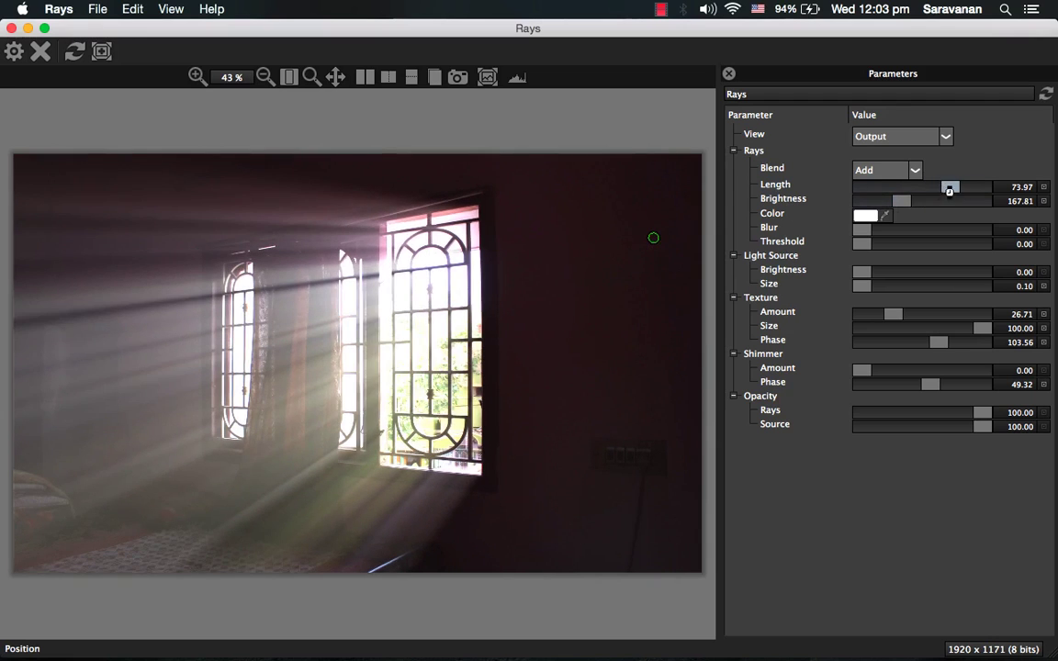
pyautogui.moveTo(950, 187); pyautogui.dragTo(971, 204)
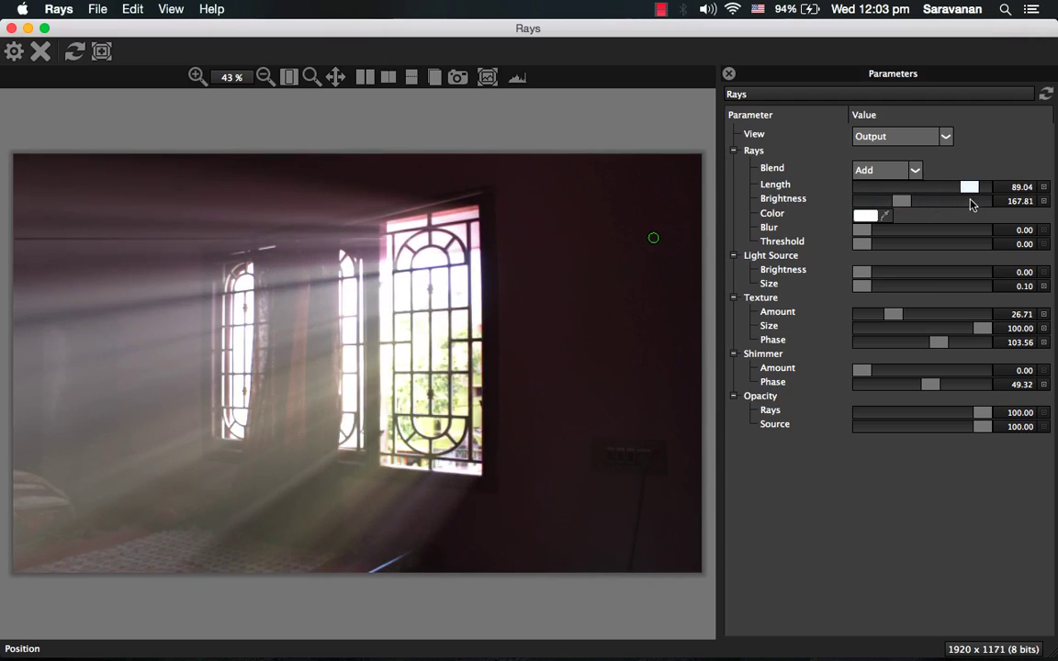
pyautogui.moveTo(905, 205)
pyautogui.mouseDown()
pyautogui.moveTo(918, 215)
pyautogui.moveTo(908, 208)
pyautogui.mouseUp()
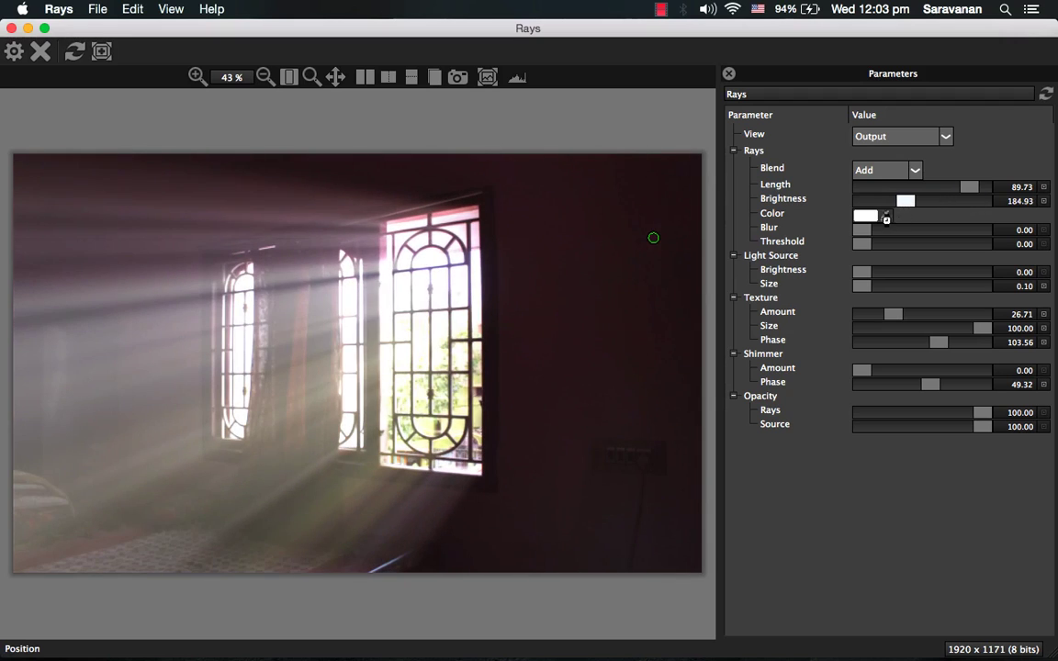
# Tint the rays orange-red, then shift the colour to golden orange.
pyautogui.click(866, 215)
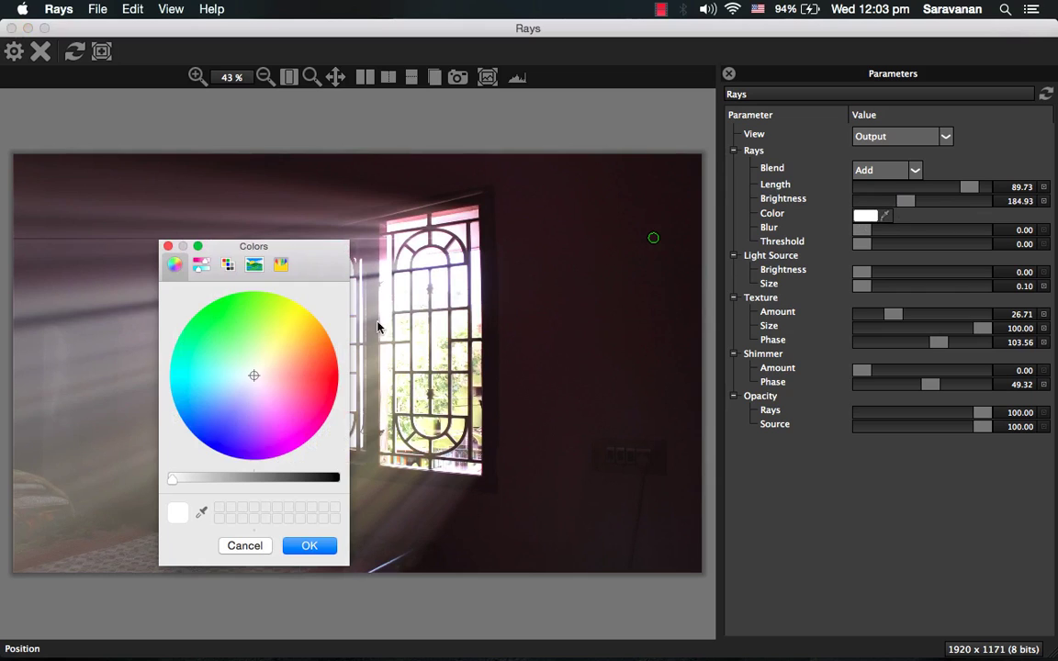
pyautogui.click(336, 357)
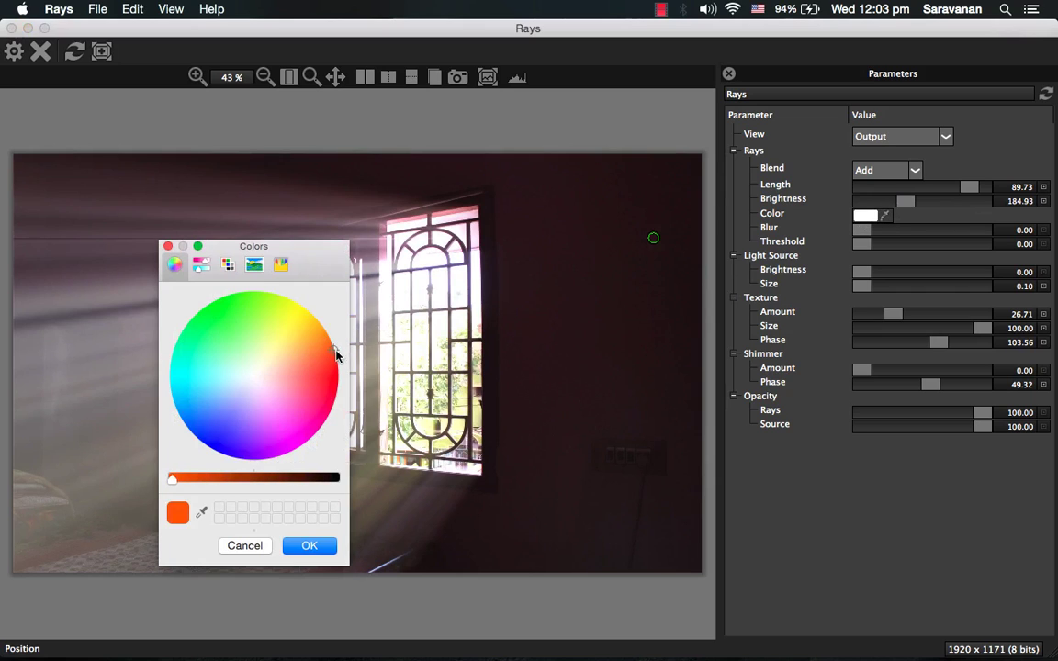
pyautogui.click(318, 548)
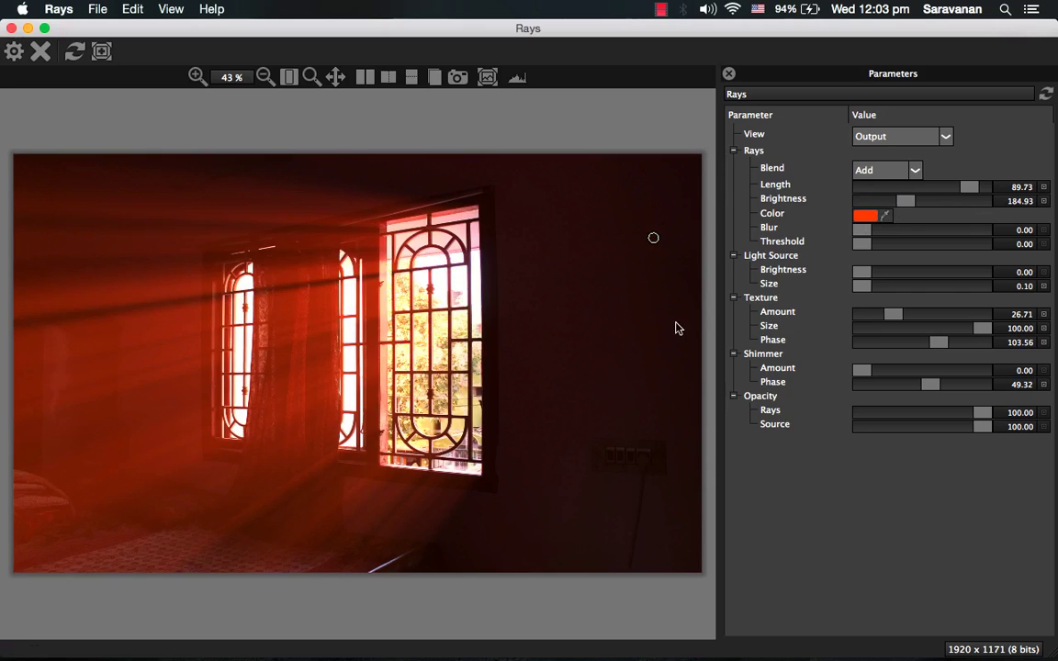
pyautogui.click(866, 215)
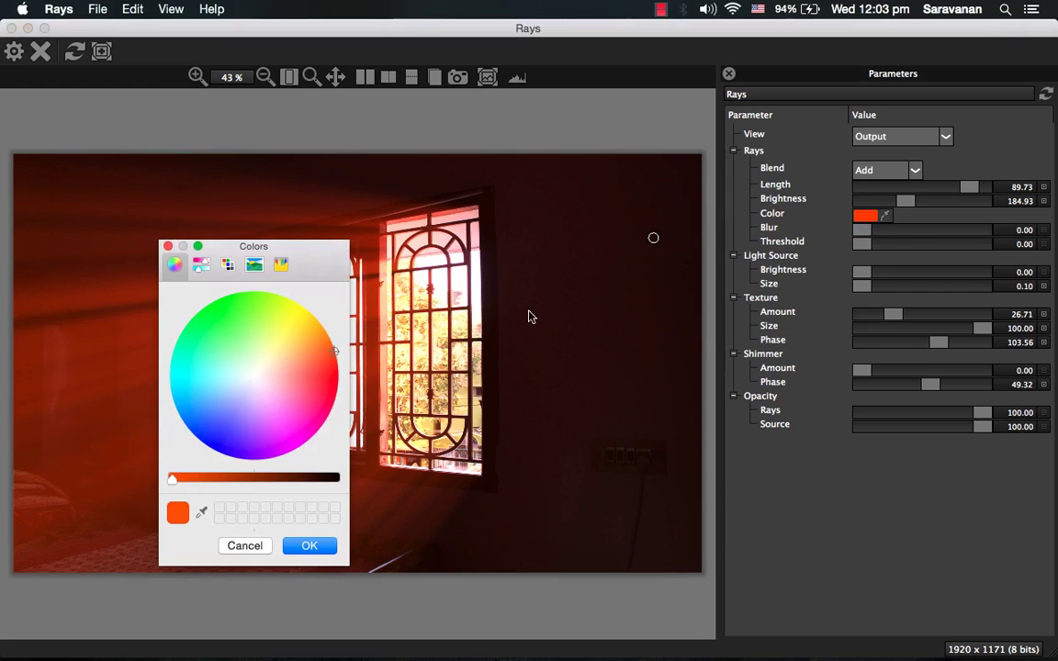
pyautogui.moveTo(305, 321)
pyautogui.mouseDown()
pyautogui.moveTo(294, 310)
pyautogui.moveTo(311, 335)
pyautogui.mouseUp()
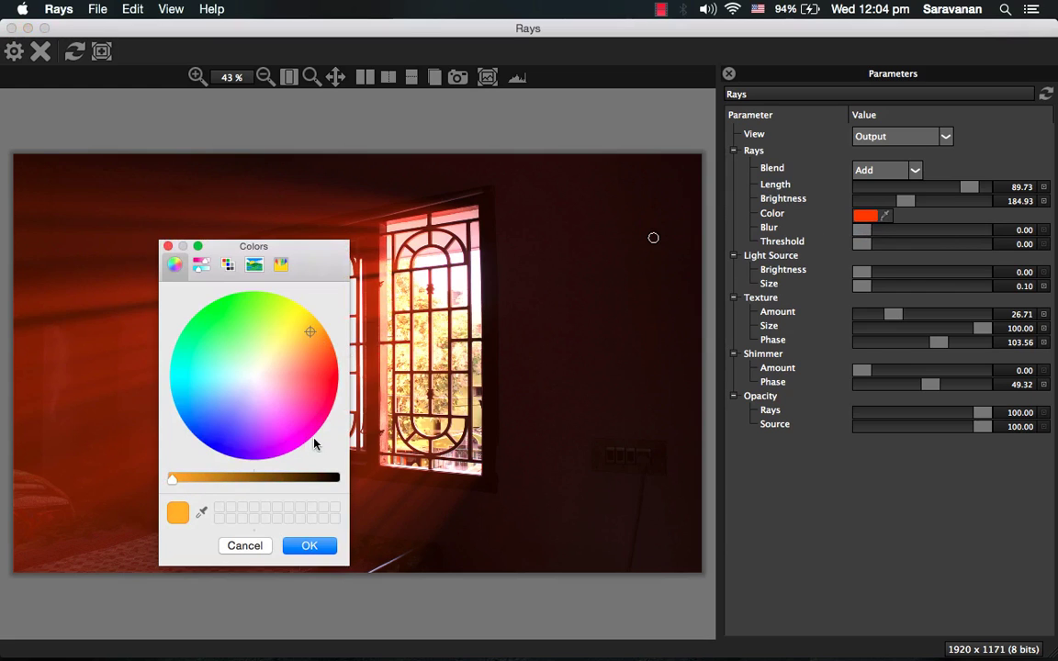
pyautogui.click(312, 547)
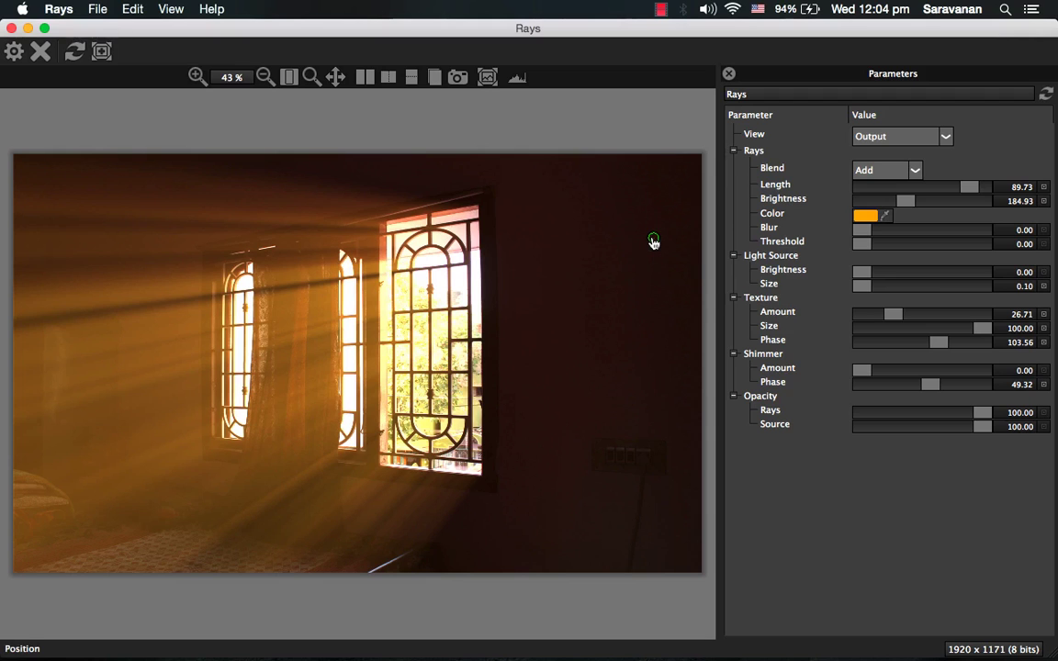
# Reposition the light source and make the rays a pale, nearly white colour.
pyautogui.moveTo(655, 243); pyautogui.dragTo(609, 291)
pyautogui.click(865, 215)
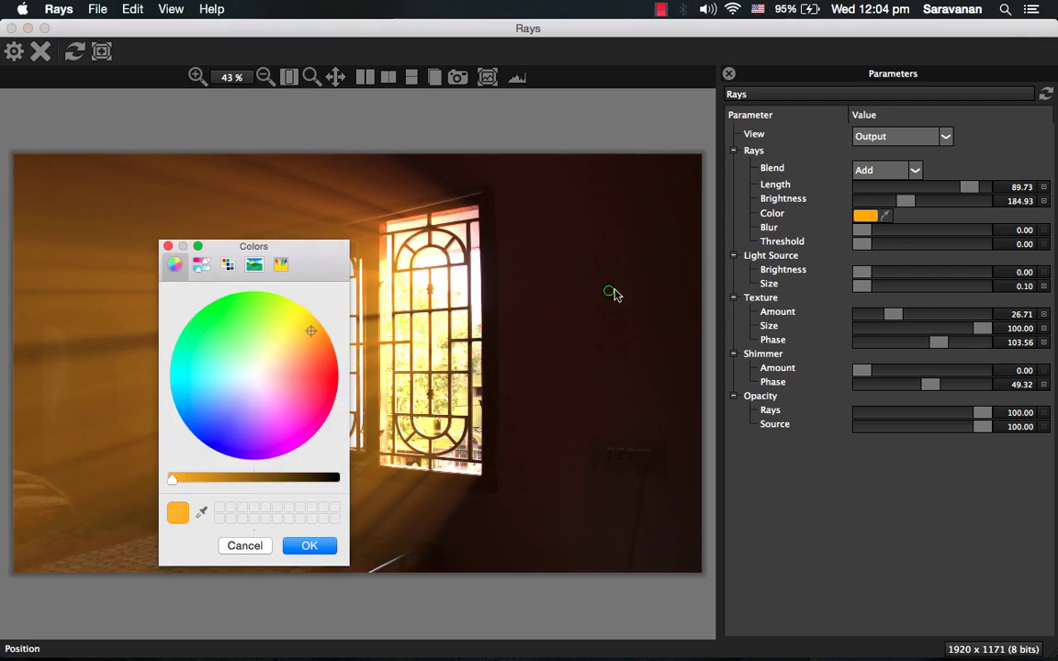
pyautogui.moveTo(336, 342); pyautogui.dragTo(241, 384)
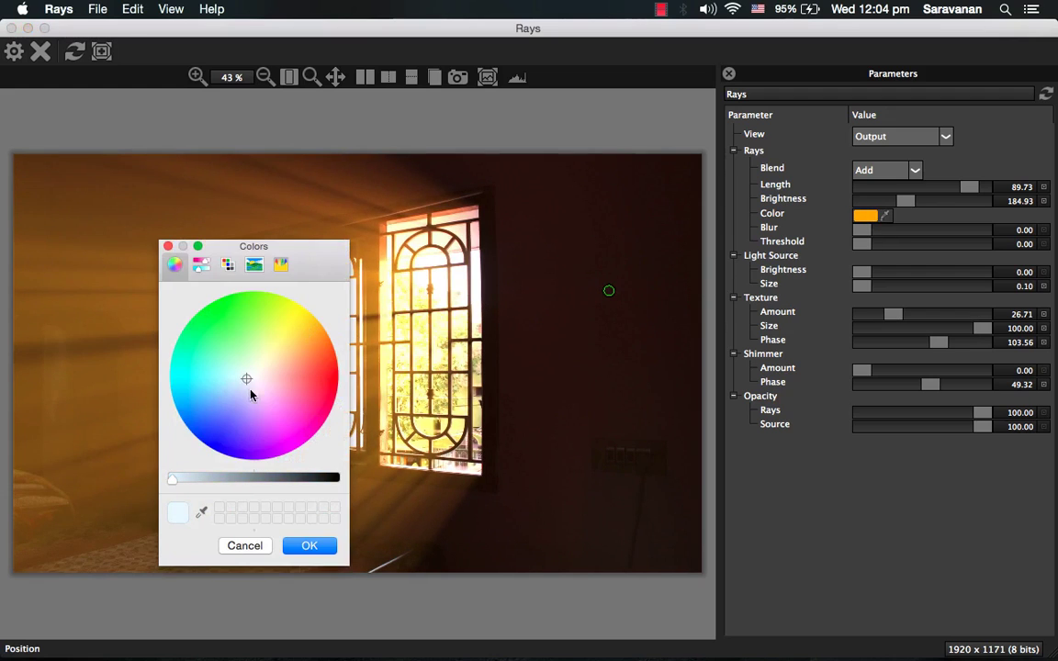
pyautogui.click(312, 545)
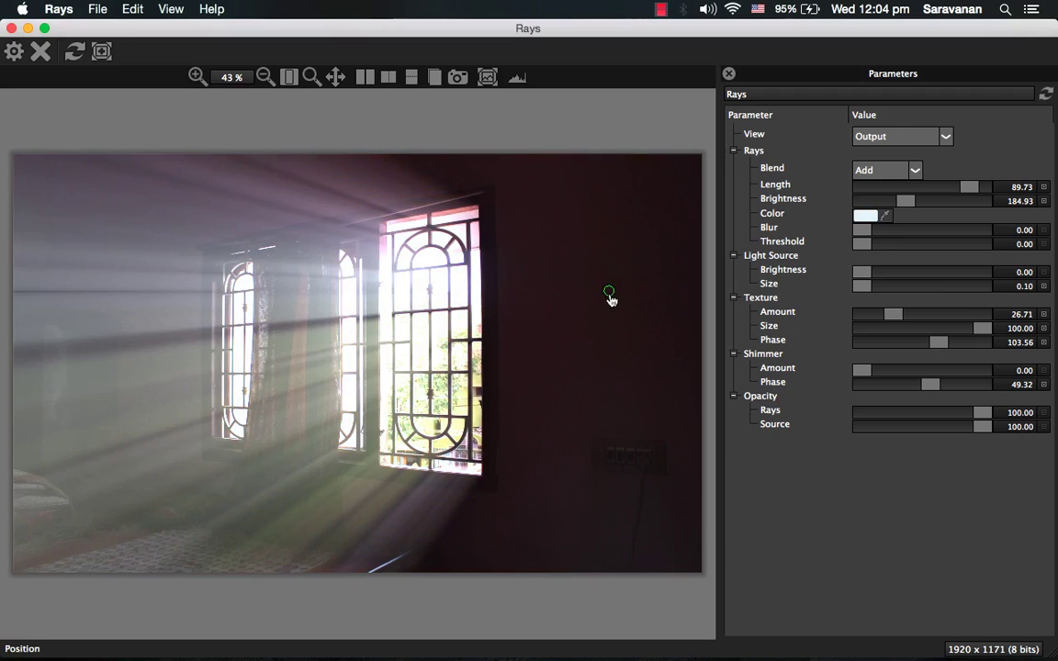
# Raise the light source, add shimmer, and set ray Length 100 with Brightness 226.03.
pyautogui.moveTo(567, 300); pyautogui.dragTo(667, 322)
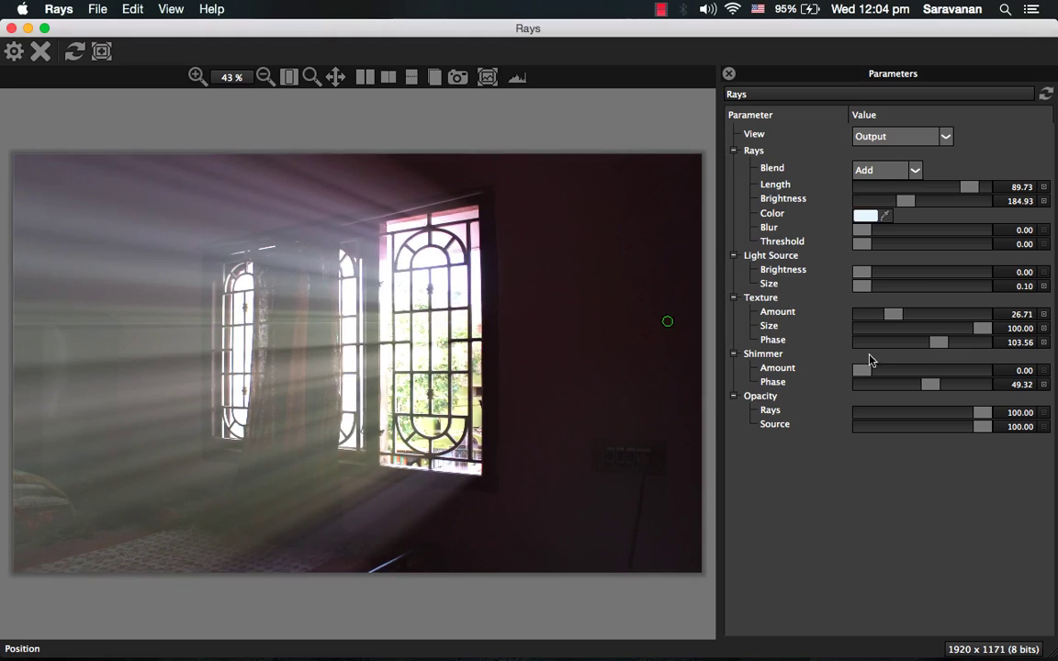
pyautogui.moveTo(865, 373); pyautogui.dragTo(955, 383)
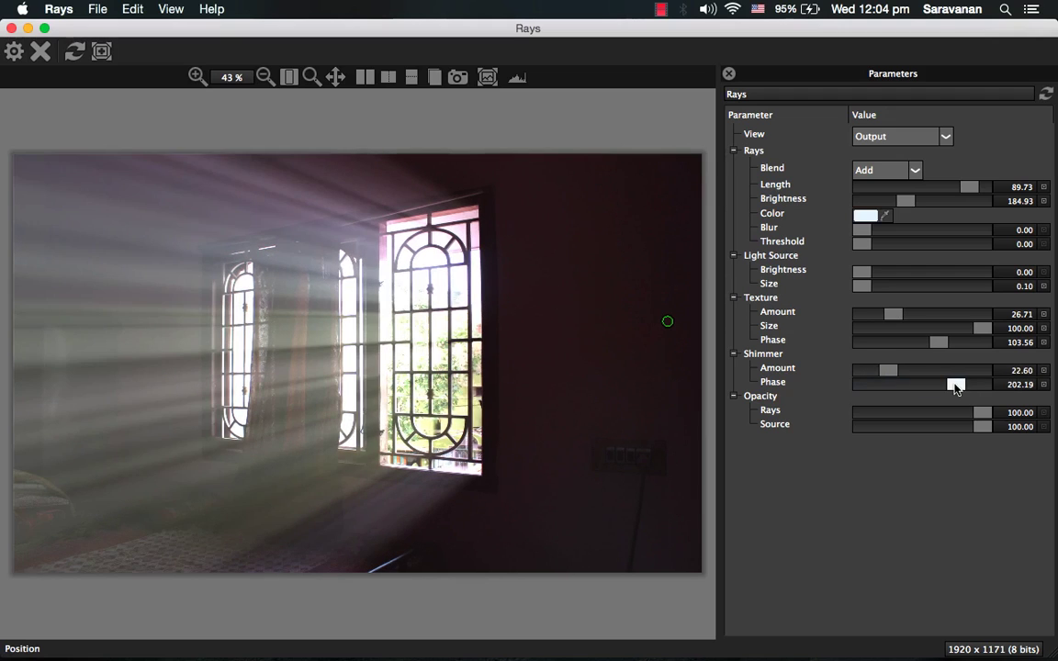
pyautogui.moveTo(969, 186); pyautogui.dragTo(987, 189)
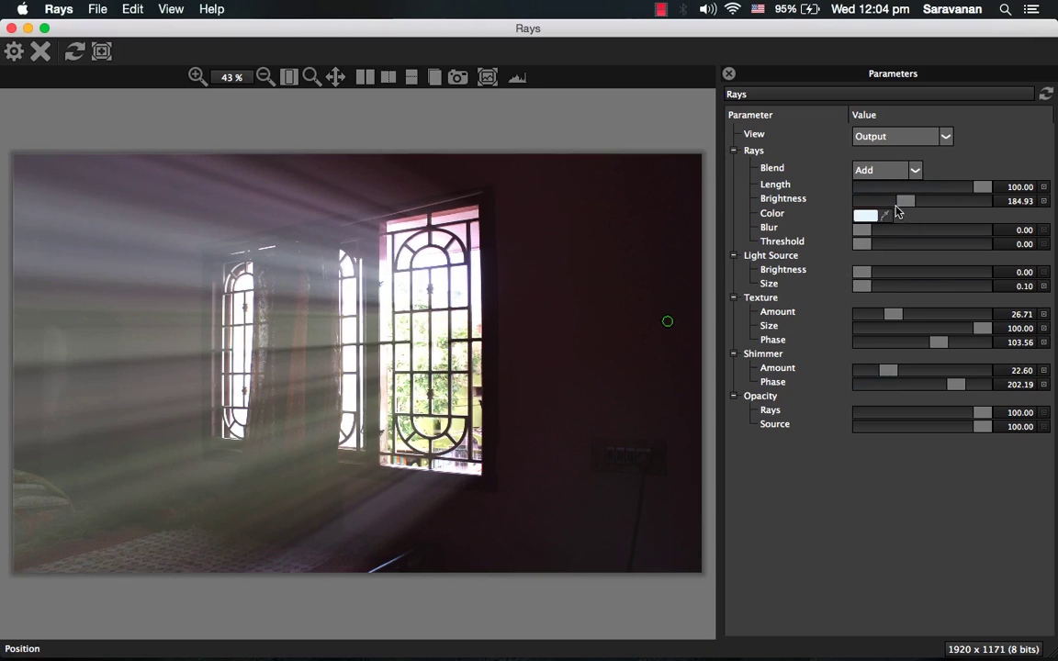
pyautogui.moveTo(904, 201); pyautogui.dragTo(918, 207)
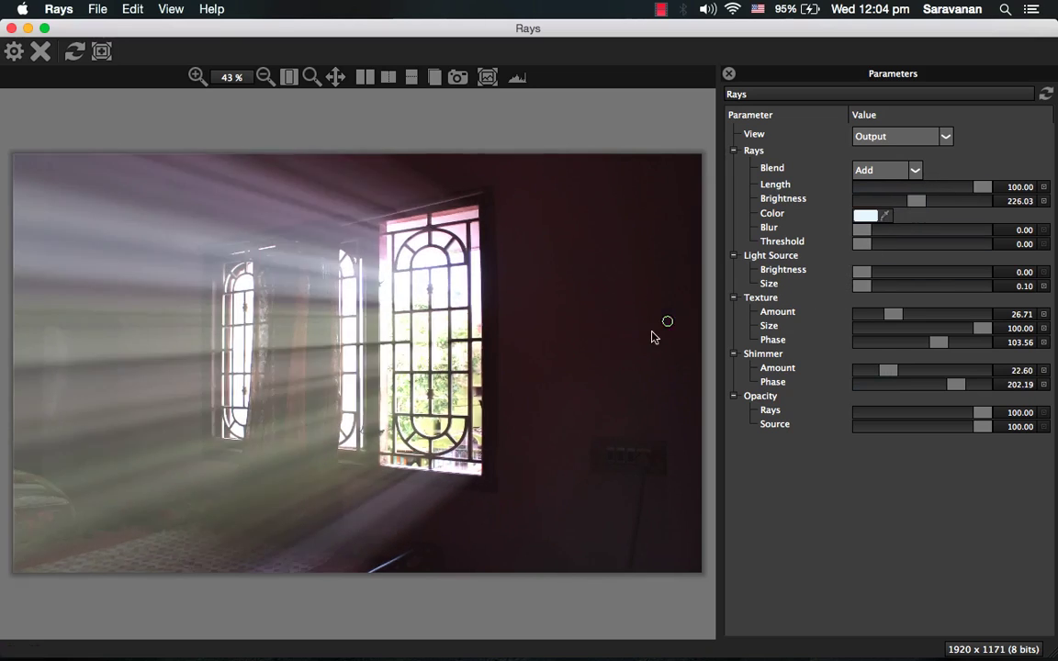
# Nudge the light source up, lower Shimmer Amount to 13.01, and add a minimal-size source glow.
pyautogui.moveTo(667, 320)
pyautogui.mouseDown()
pyautogui.moveTo(655, 181)
pyautogui.moveTo(642, 300)
pyautogui.moveTo(636, 178)
pyautogui.moveTo(638, 285)
pyautogui.mouseUp()
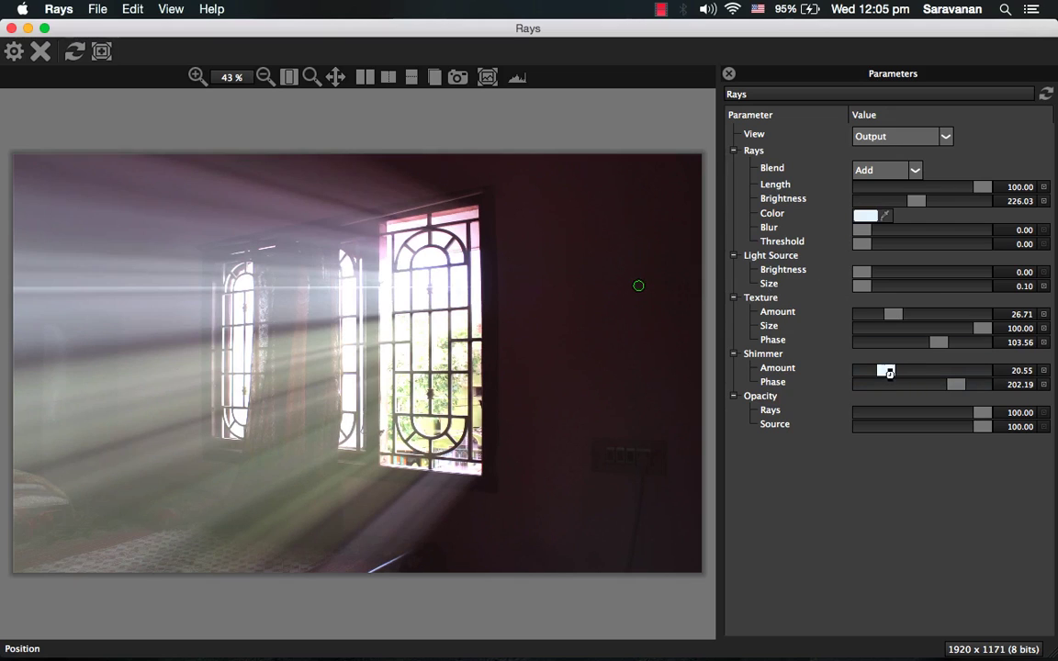
pyautogui.moveTo(887, 372); pyautogui.dragTo(878, 371)
pyautogui.moveTo(862, 272); pyautogui.dragTo(882, 288)
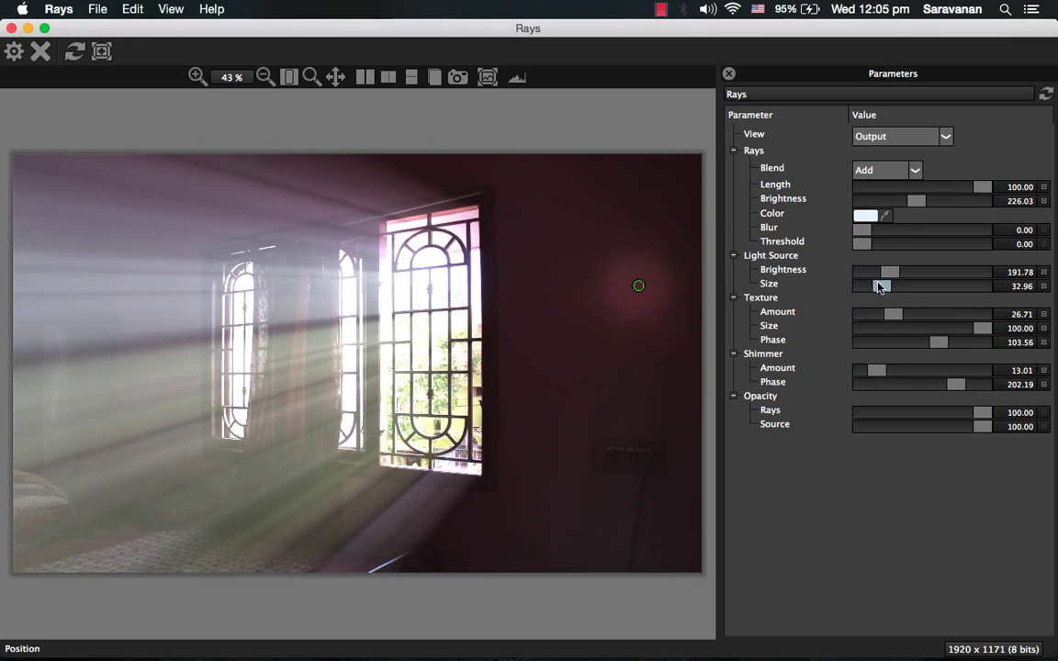
pyautogui.moveTo(845, 291); pyautogui.dragTo(892, 256)
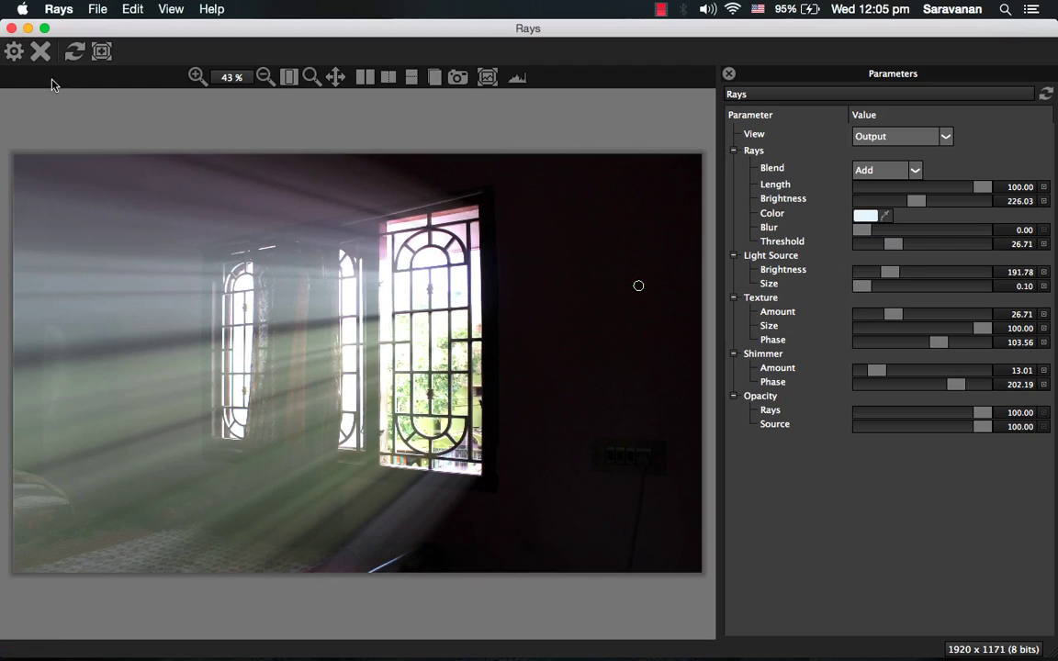
# Apply the Rays effect to Layer 1 copy 3 and return to Photoshop.
pyautogui.click(14, 50)
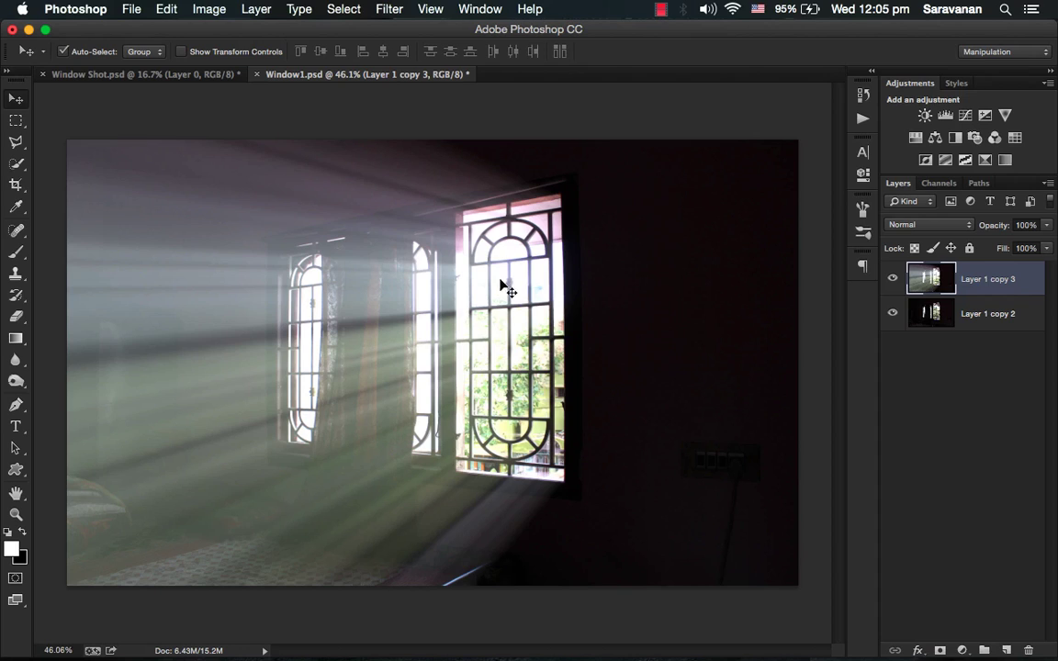
# Add a new Layer 1, try and undo Render Clouds, then fill it with white.
pyautogui.click(1008, 651)
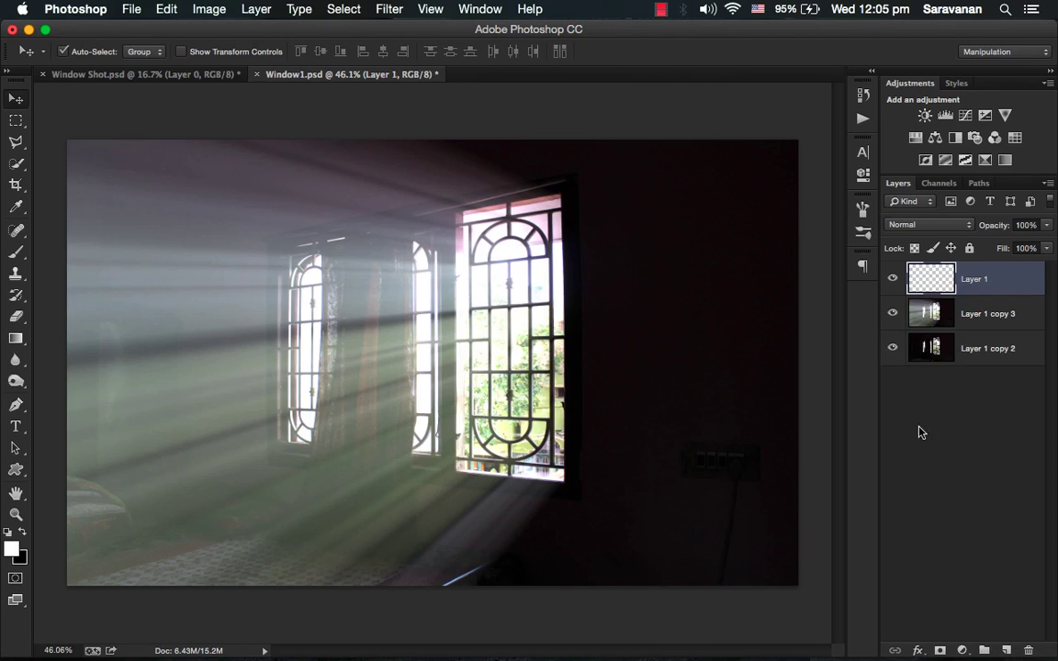
pyautogui.click(390, 11)
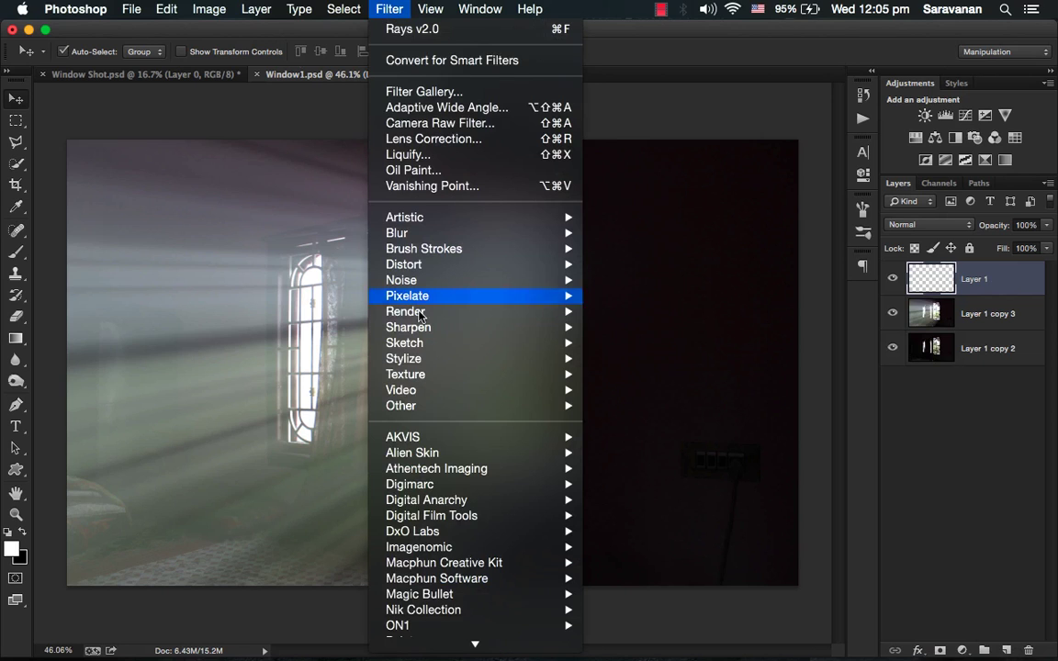
pyautogui.moveTo(462, 328)
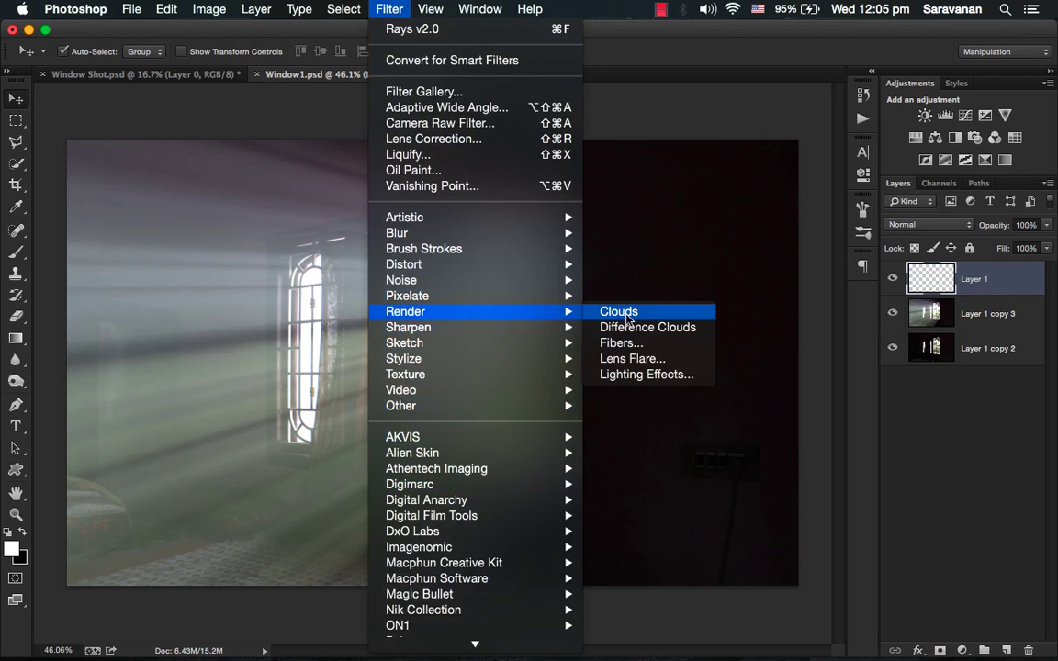
pyautogui.click(639, 313)
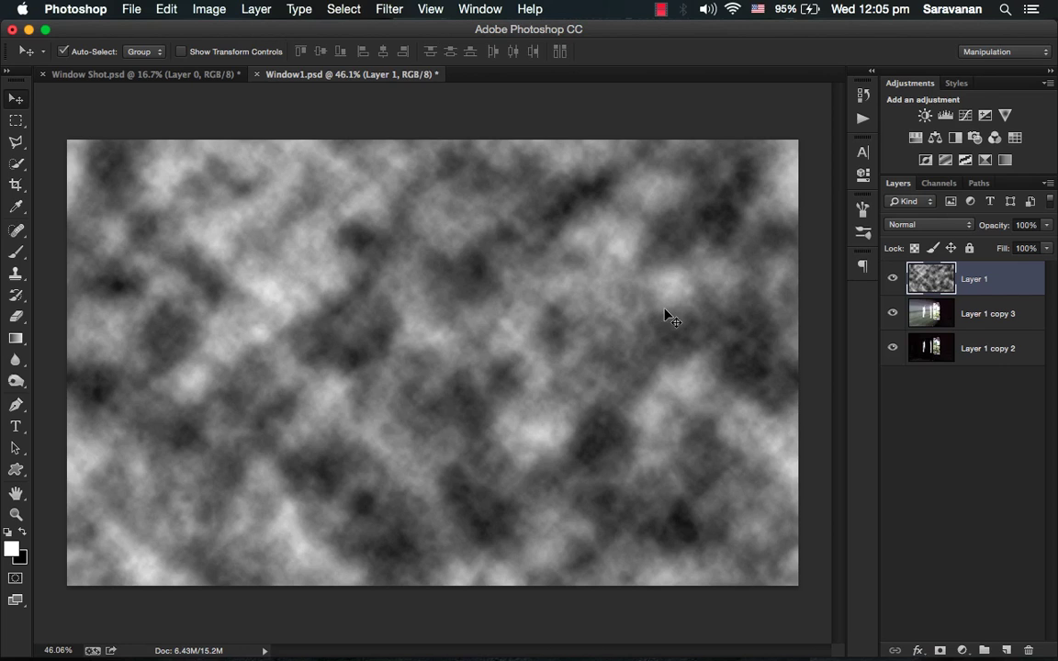
pyautogui.press('super+z')
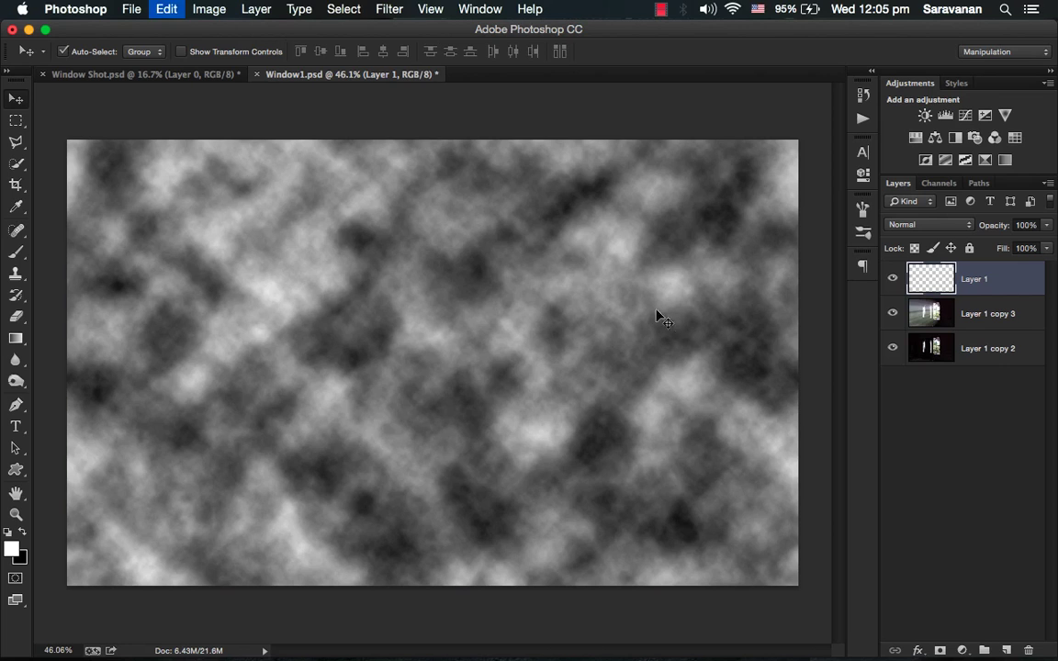
pyautogui.click(388, 10)
pyautogui.moveTo(447, 314)
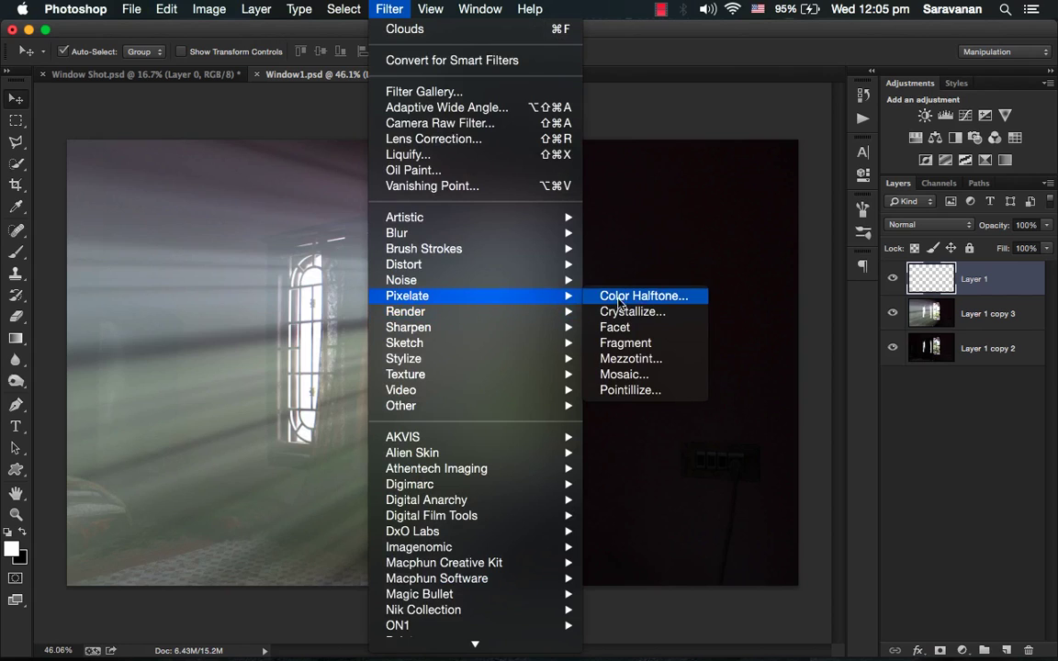
pyautogui.moveTo(534, 281)
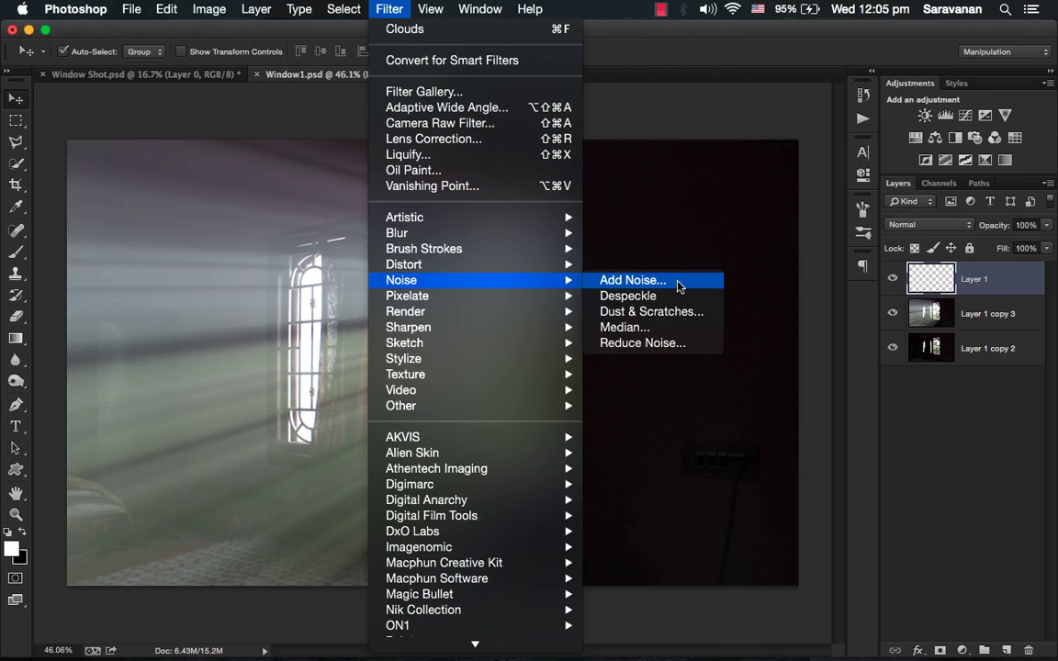
pyautogui.click(927, 285)
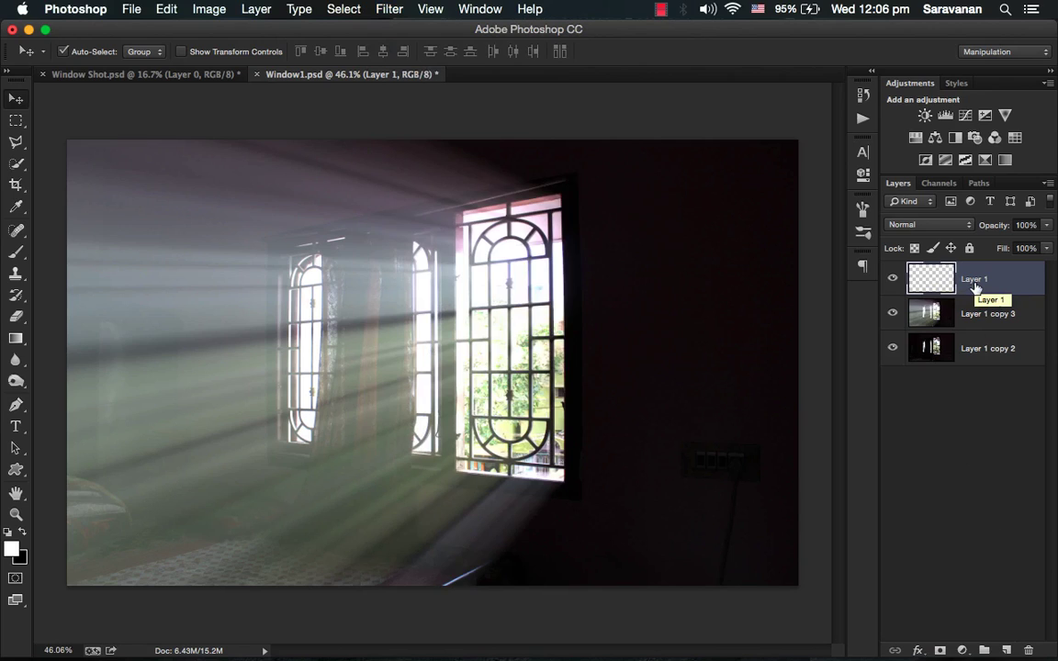
pyautogui.hotkey('alt', 'BackSpace')
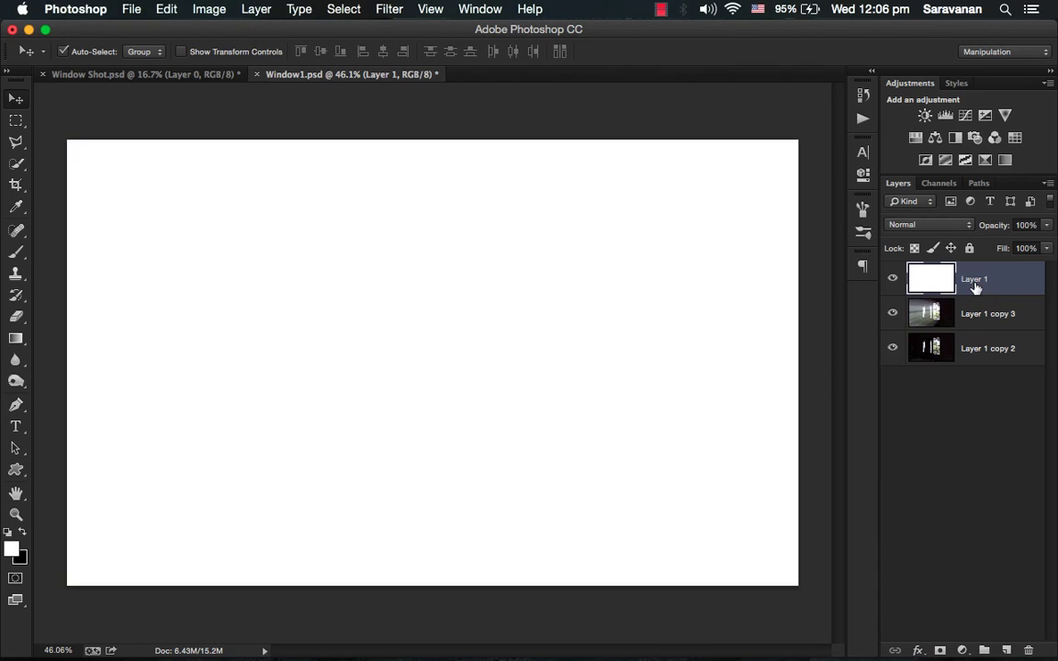
# Fill Layer 1 with black and add monochromatic Gaussian noise at about 56.56%.
pyautogui.press('super+BackSpace')
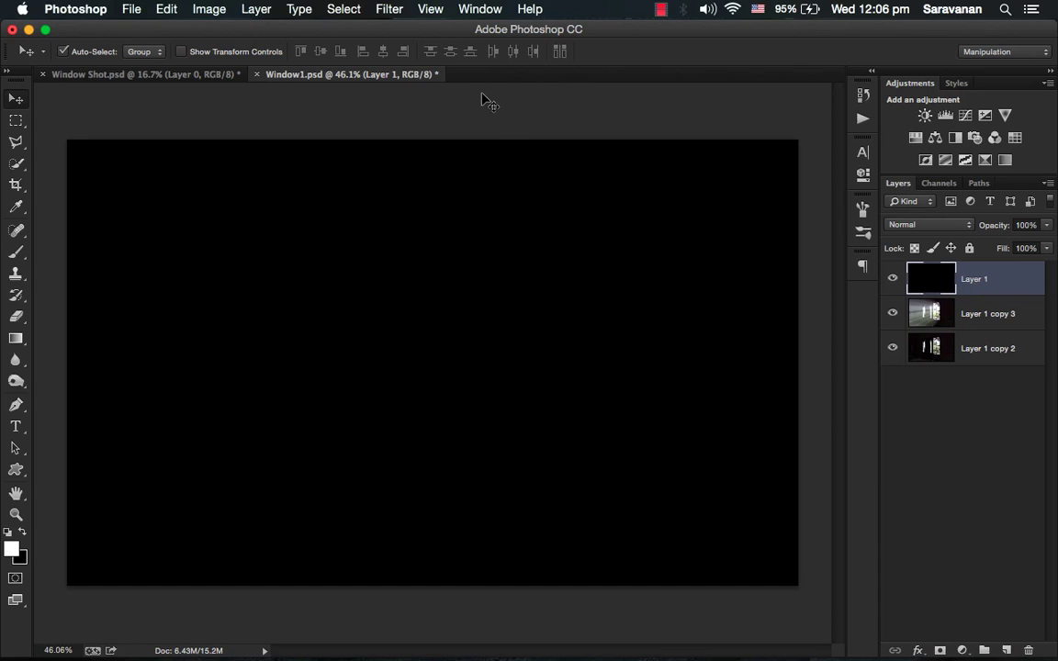
pyautogui.click(389, 11)
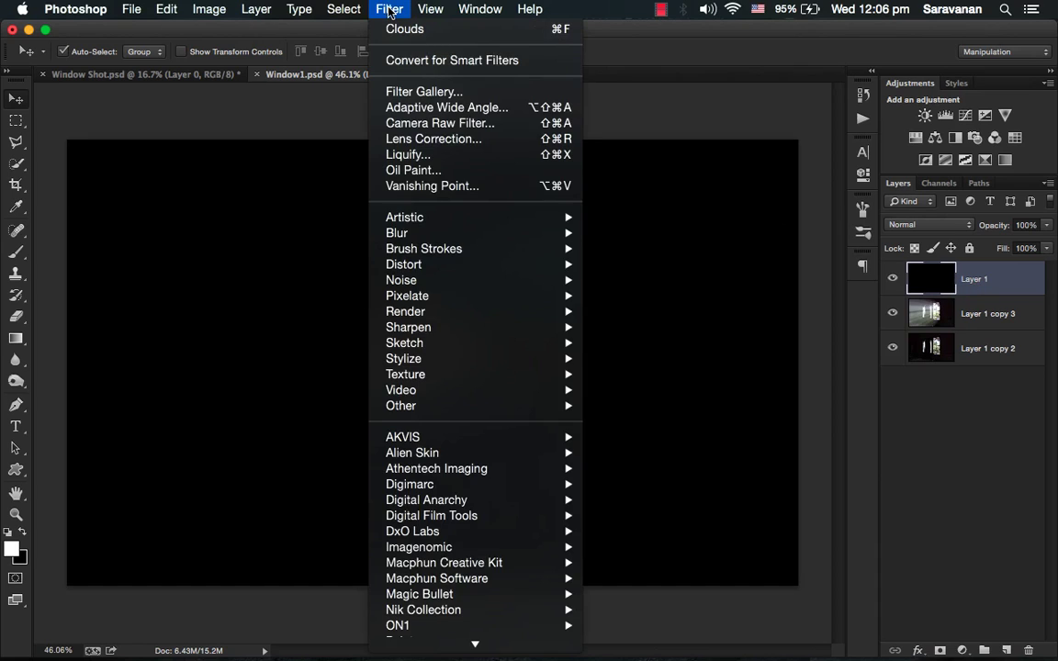
pyautogui.moveTo(459, 281)
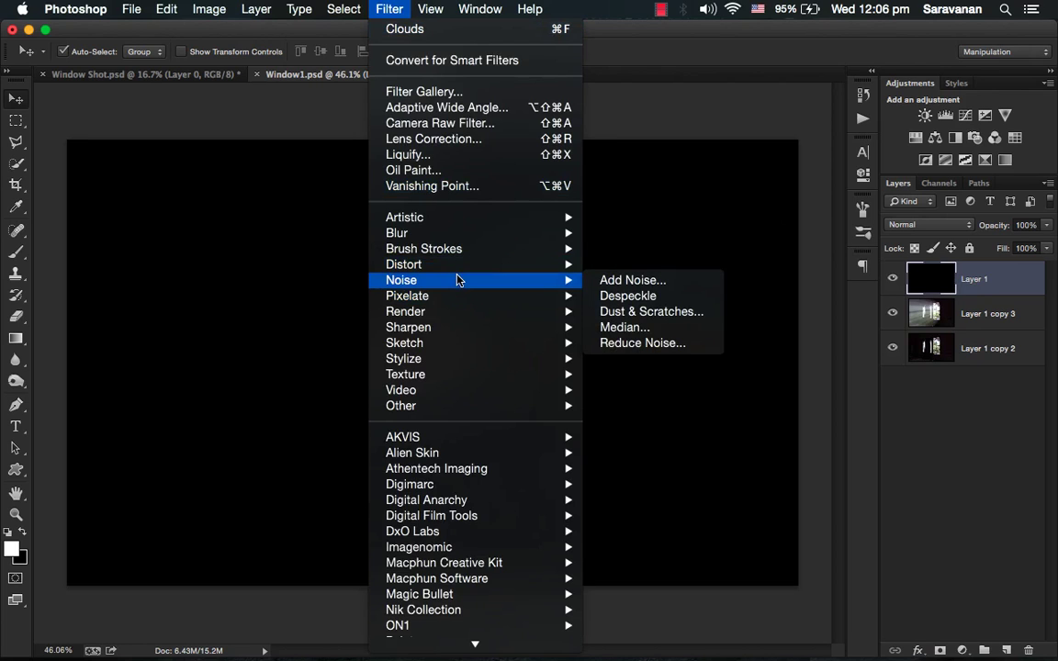
pyautogui.click(633, 281)
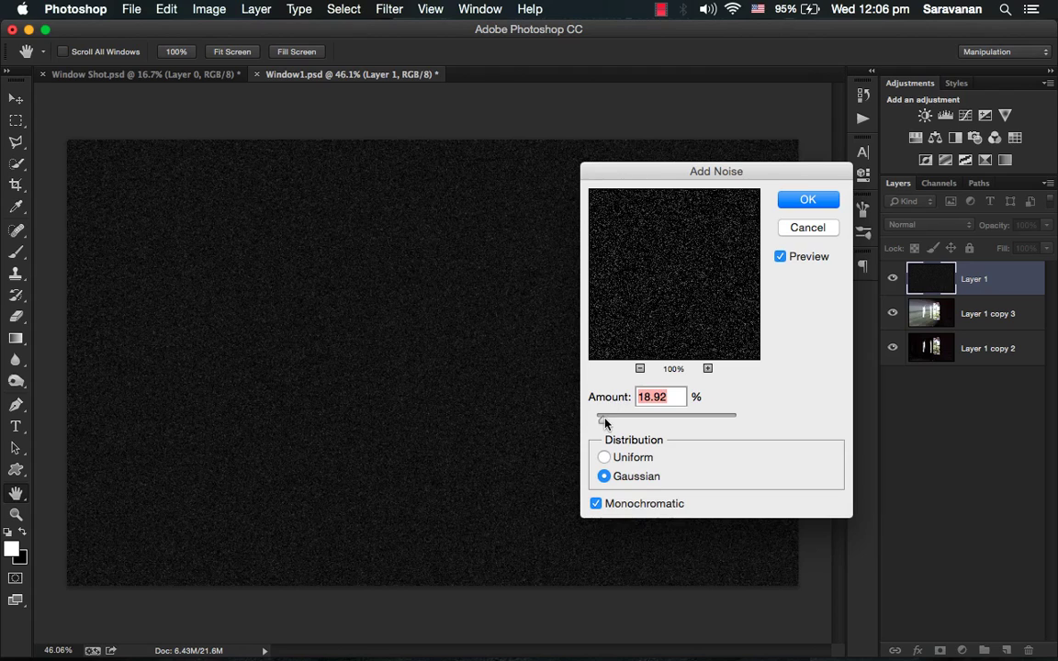
pyautogui.moveTo(606, 422)
pyautogui.mouseDown()
pyautogui.moveTo(616, 423)
pyautogui.moveTo(603, 422)
pyautogui.mouseUp()
pyautogui.click(805, 200)
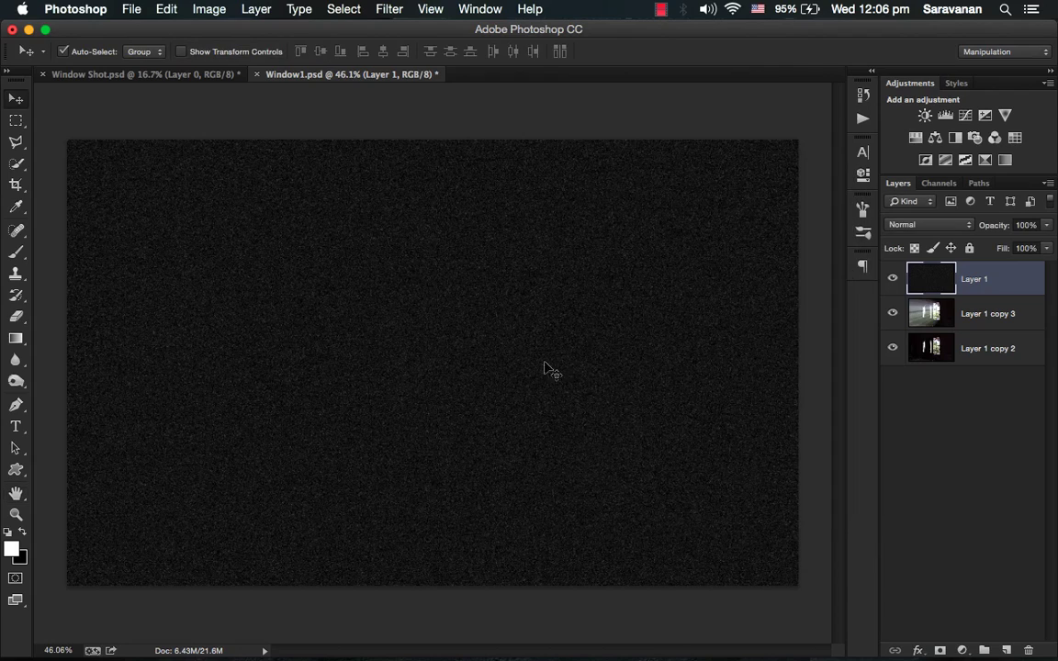
# Set the noise Layer 1 to Screen, hide it, and select Layer 1 copy 3.
pyautogui.press('z')
pyautogui.moveTo(551, 370); pyautogui.dragTo(468, 335)
pyautogui.press('v')
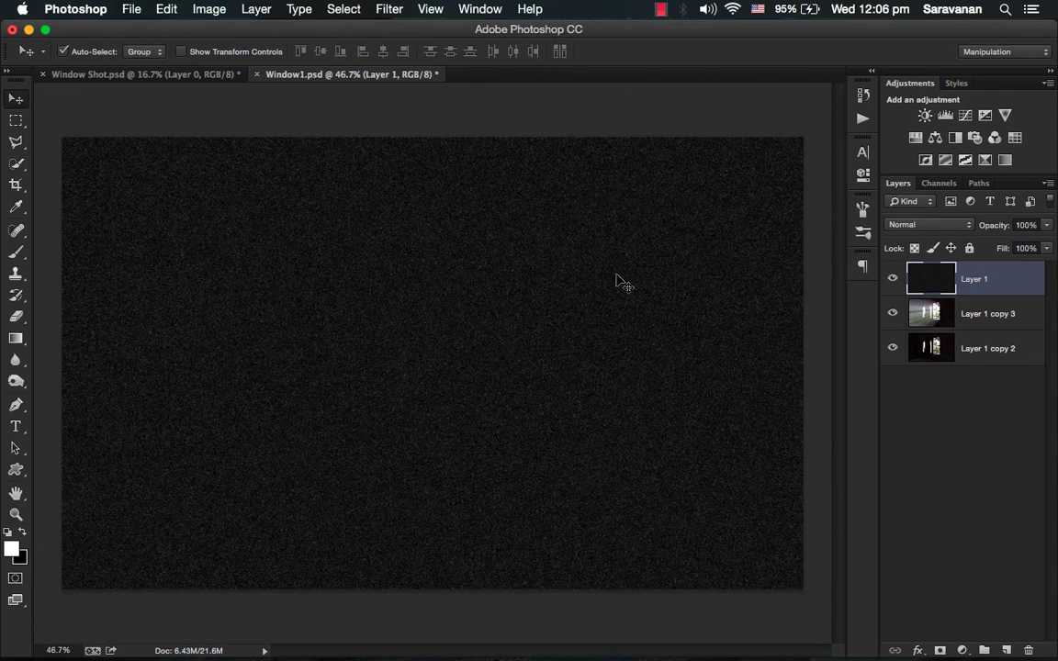
pyautogui.click(904, 224)
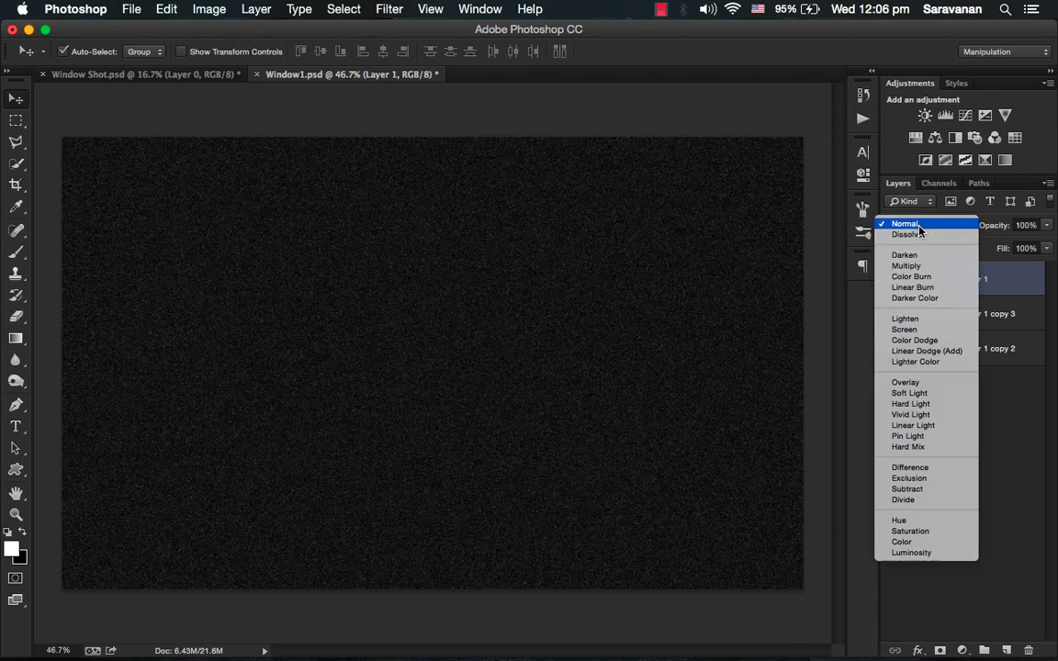
pyautogui.click(905, 329)
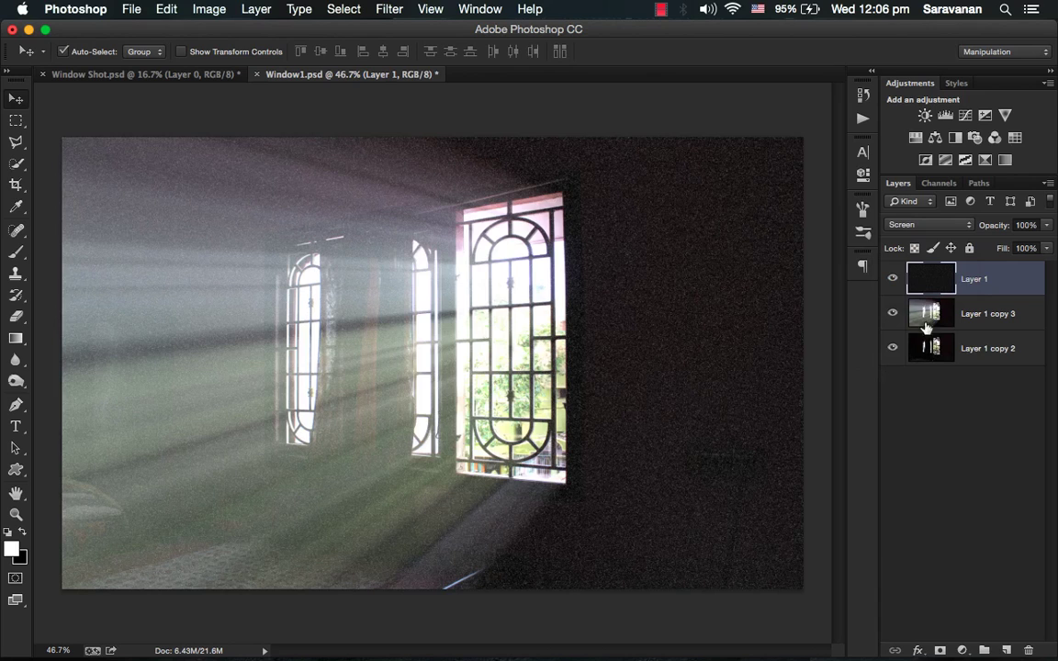
pyautogui.click(892, 279)
pyautogui.click(892, 313)
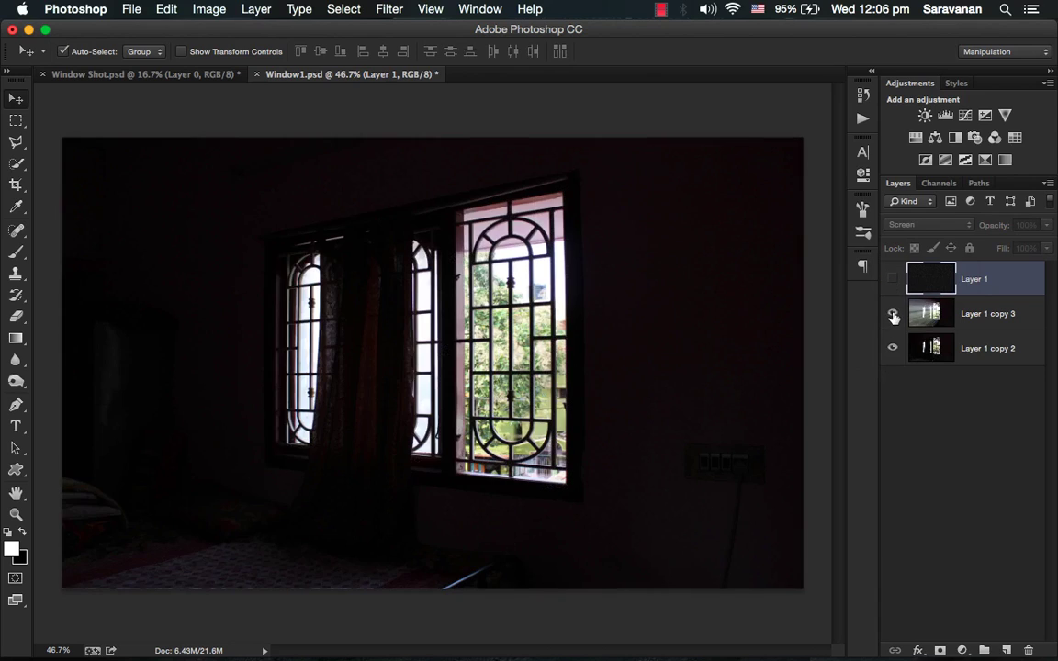
pyautogui.click(892, 313)
pyautogui.click(928, 317)
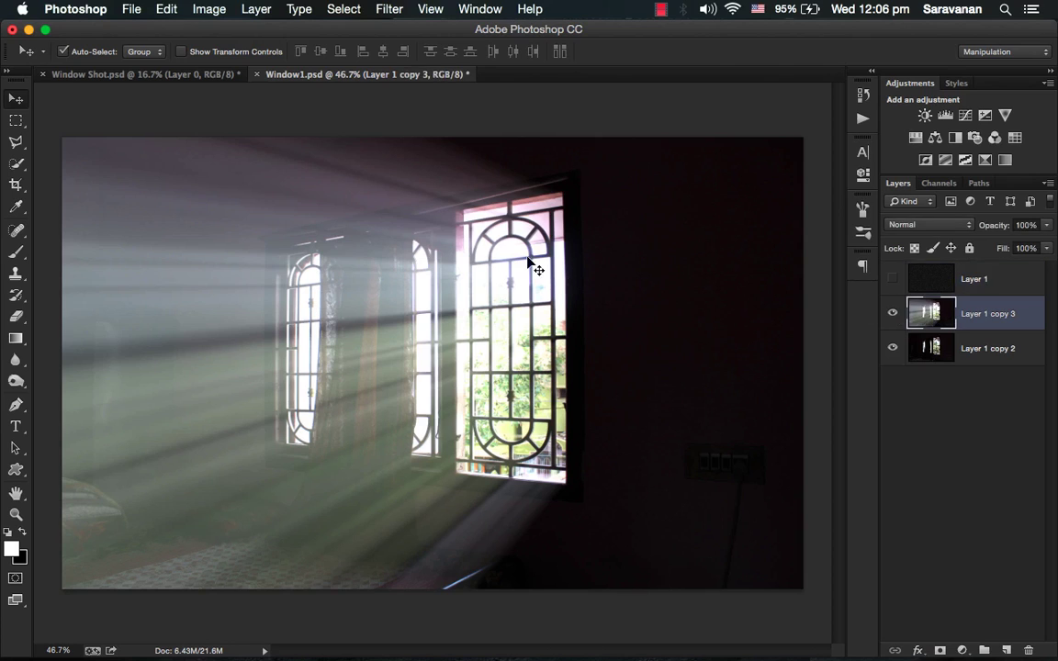
# Select the dark wall right of the window with a Polygonal Lasso outline.
pyautogui.click(15, 143)
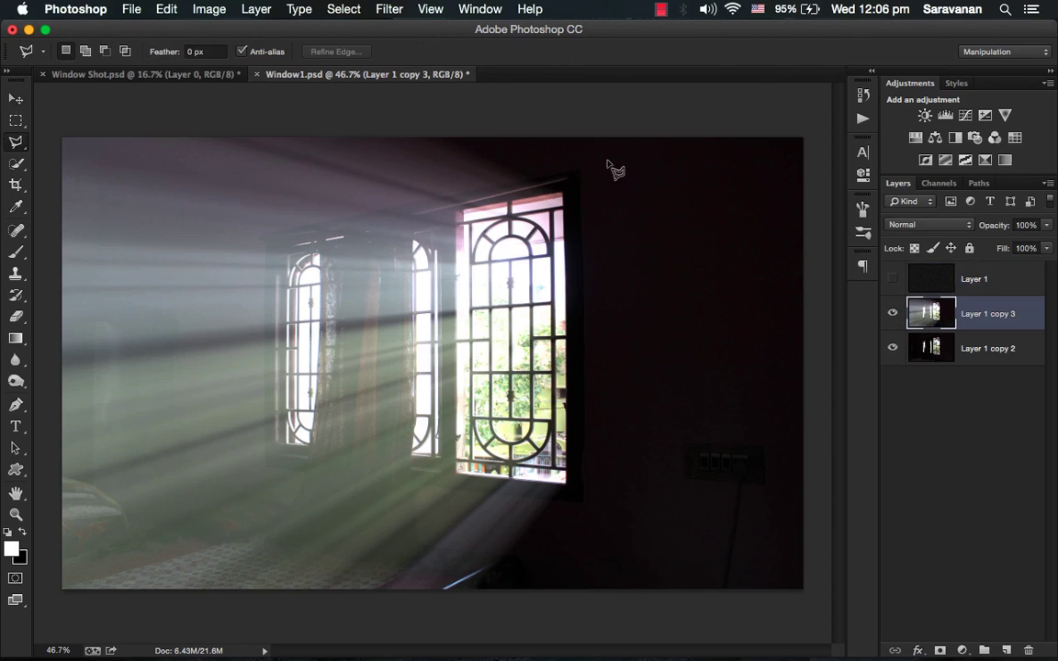
pyautogui.click(562, 117)
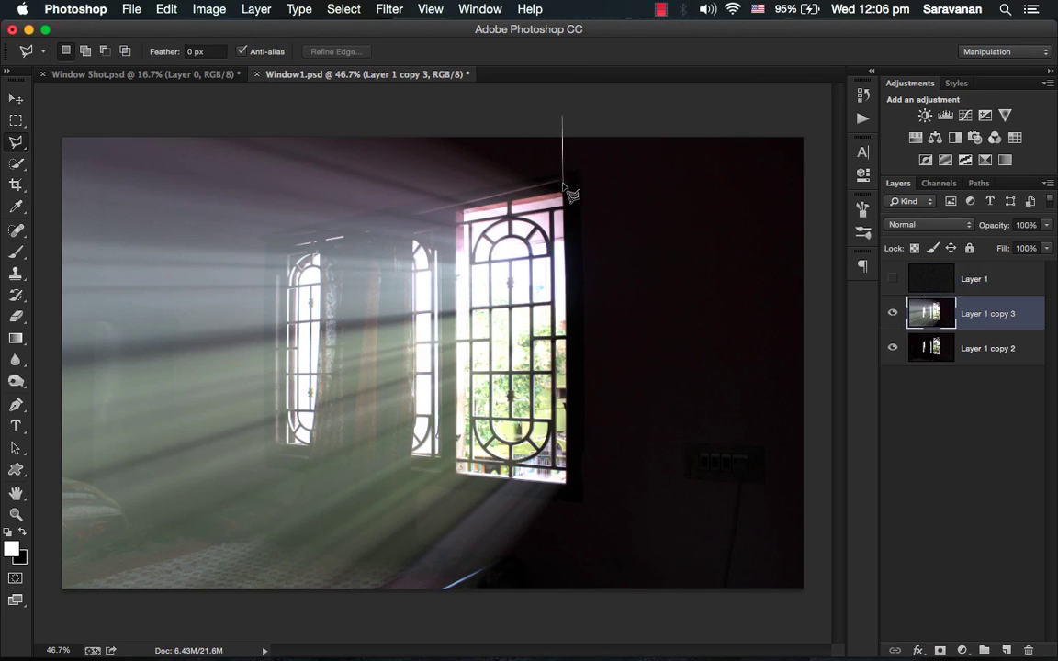
pyautogui.click(565, 480)
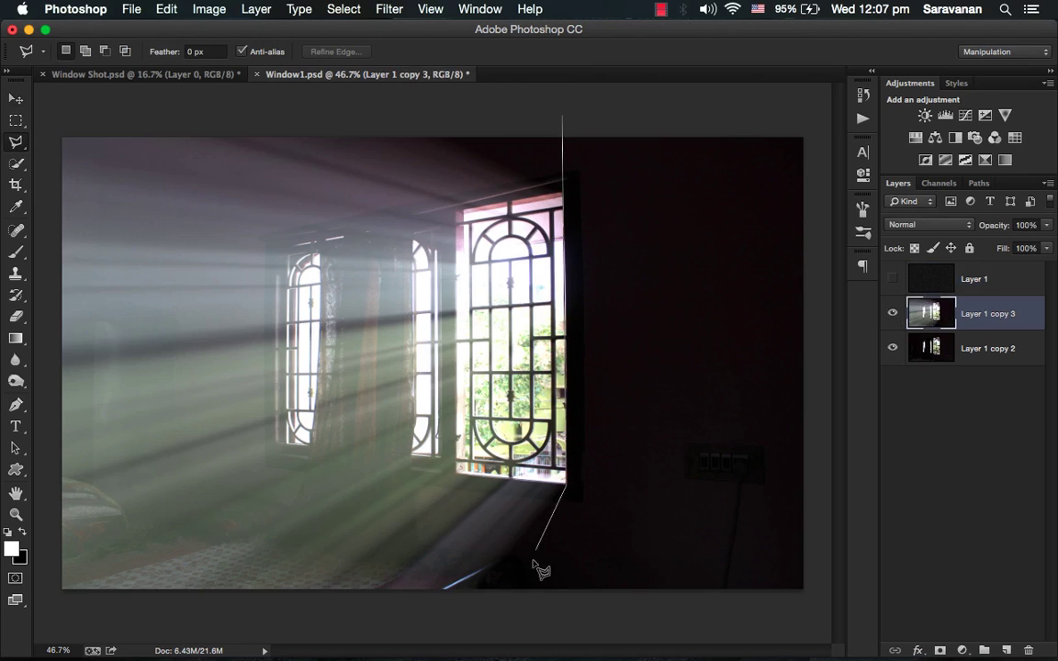
pyautogui.click(449, 617)
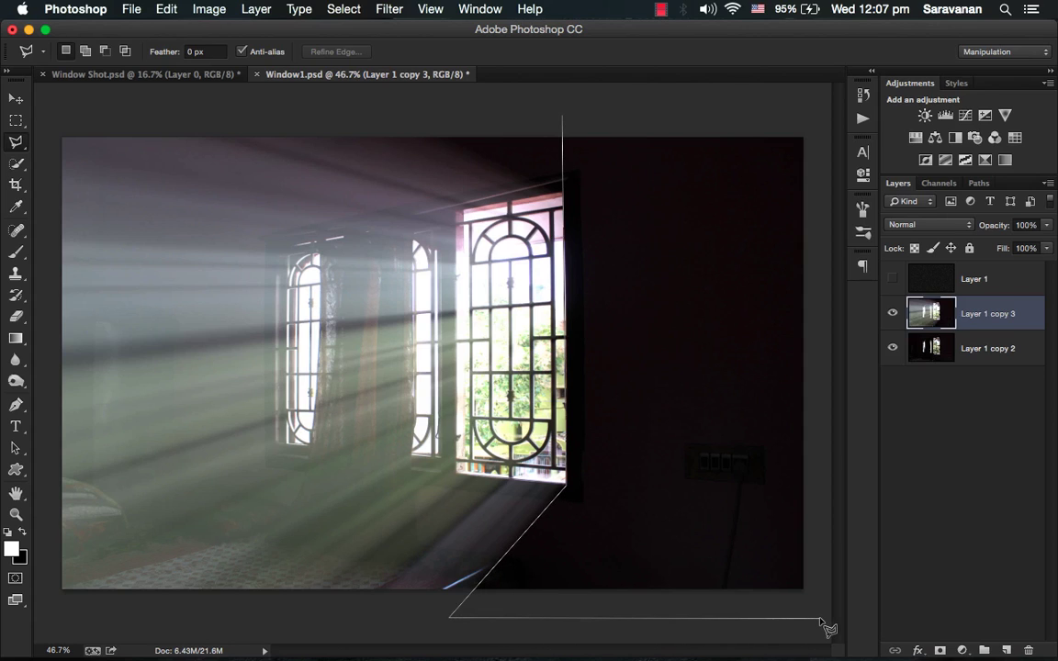
pyautogui.click(819, 618)
pyautogui.click(813, 121)
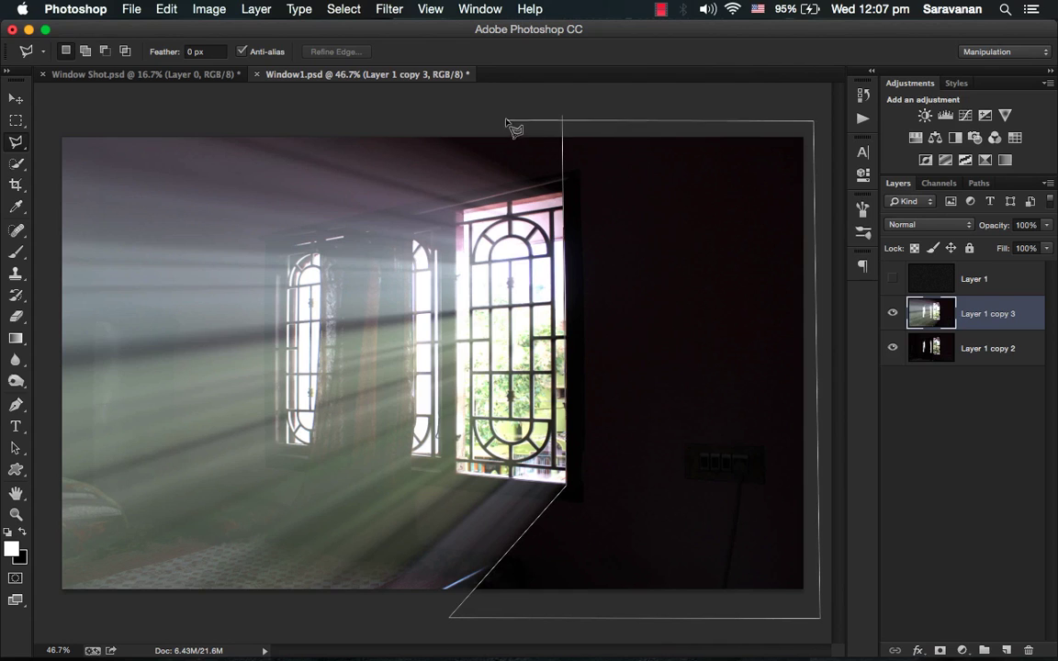
pyautogui.click(563, 119)
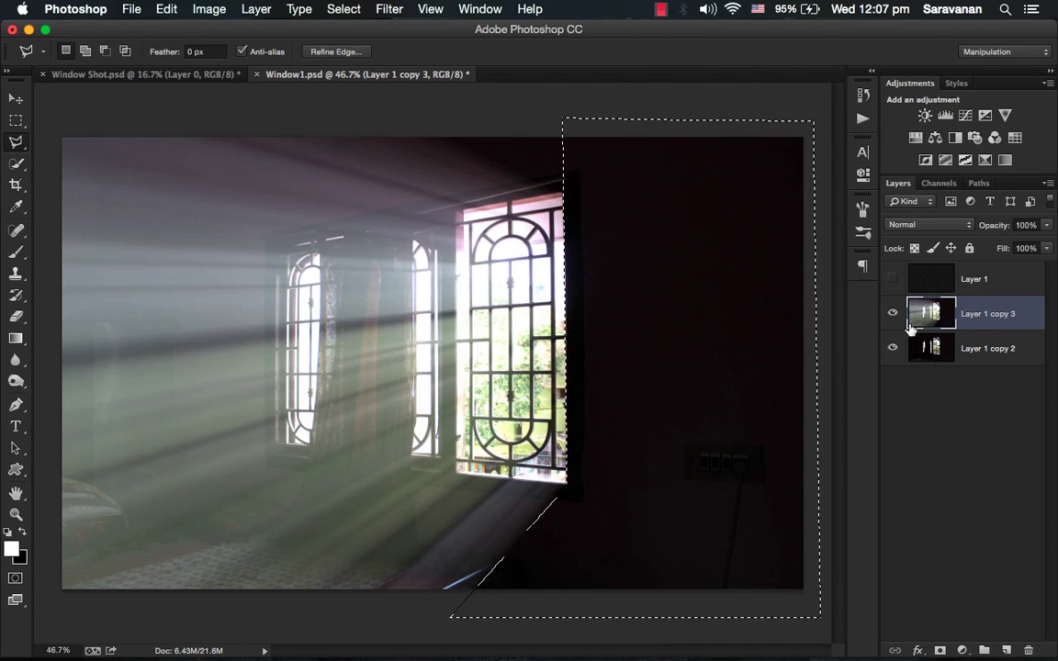
# Show the noise Layer 1 and add a layer mask from the selection.
pyautogui.click(892, 279)
pyautogui.click(927, 283)
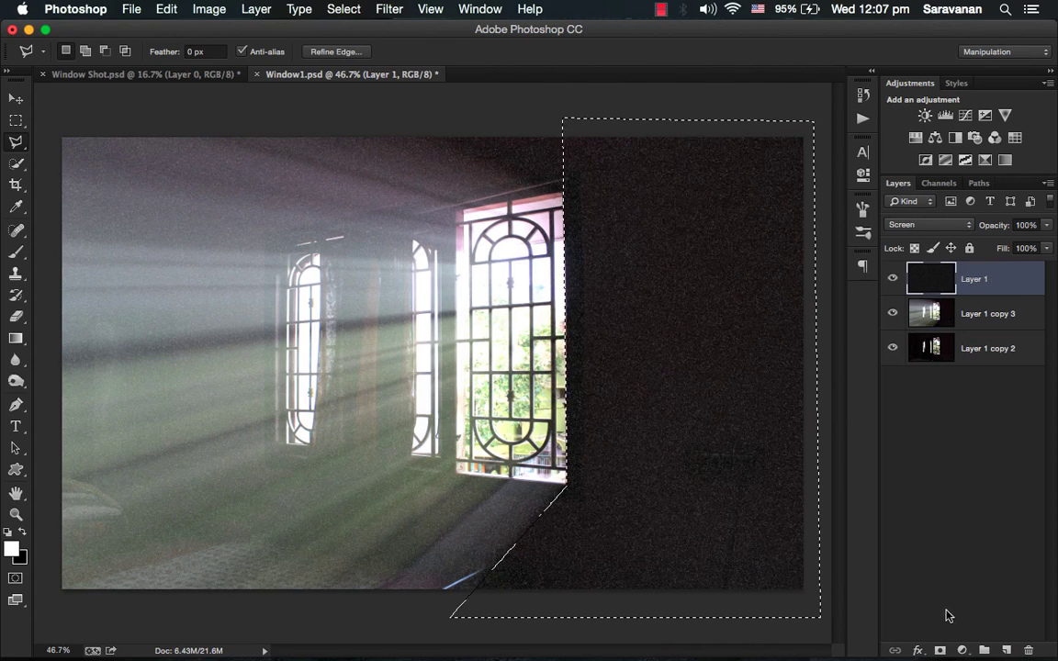
pyautogui.click(940, 651)
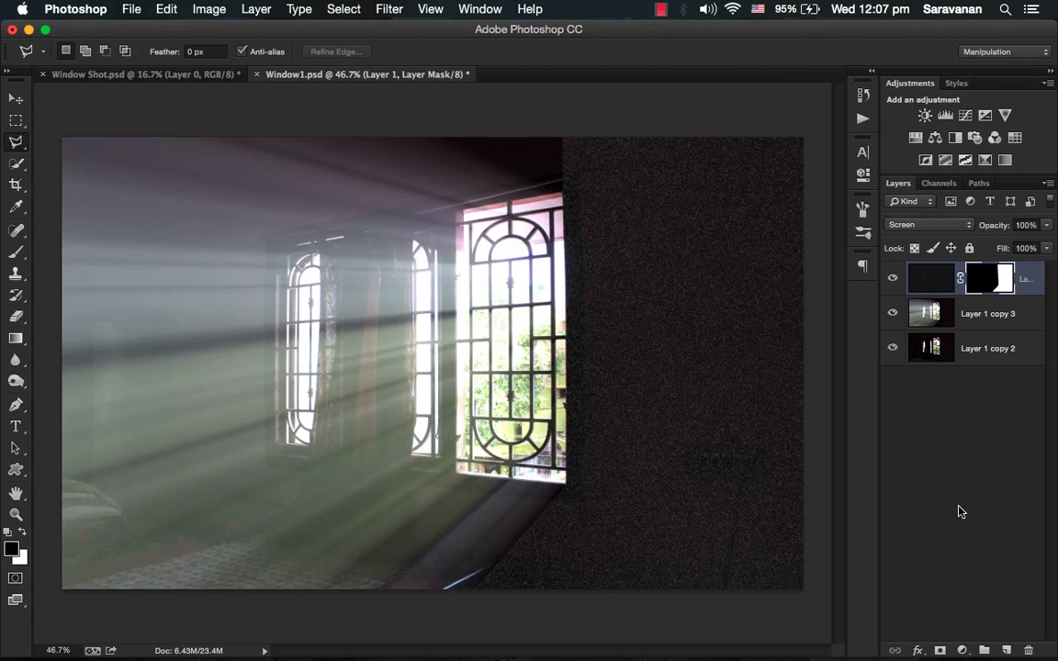
# Invert the noise layer's mask so the grain covers the light rays, and lower its opacity.
pyautogui.press('super+i')
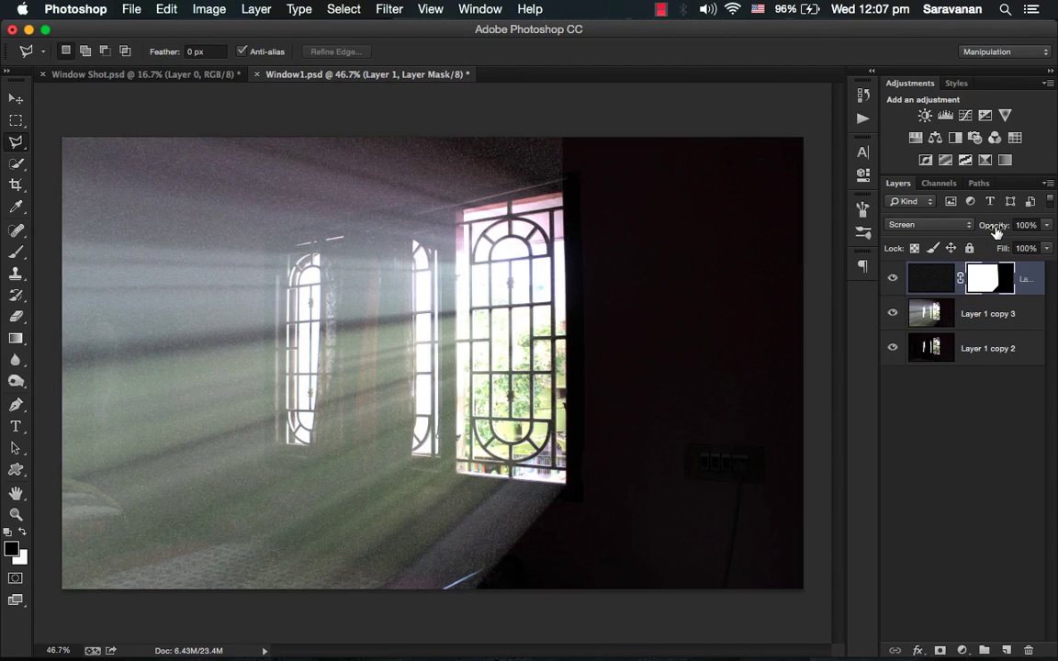
pyautogui.moveTo(993, 232); pyautogui.dragTo(957, 235)
# Zoom in on the windows to check the grain, settle opacity at 33%, then fit the image.
pyautogui.press('z')
pyautogui.moveTo(276, 355)
pyautogui.mouseDown()
pyautogui.moveTo(394, 397)
pyautogui.moveTo(381, 392)
pyautogui.mouseUp()
pyautogui.press('l')
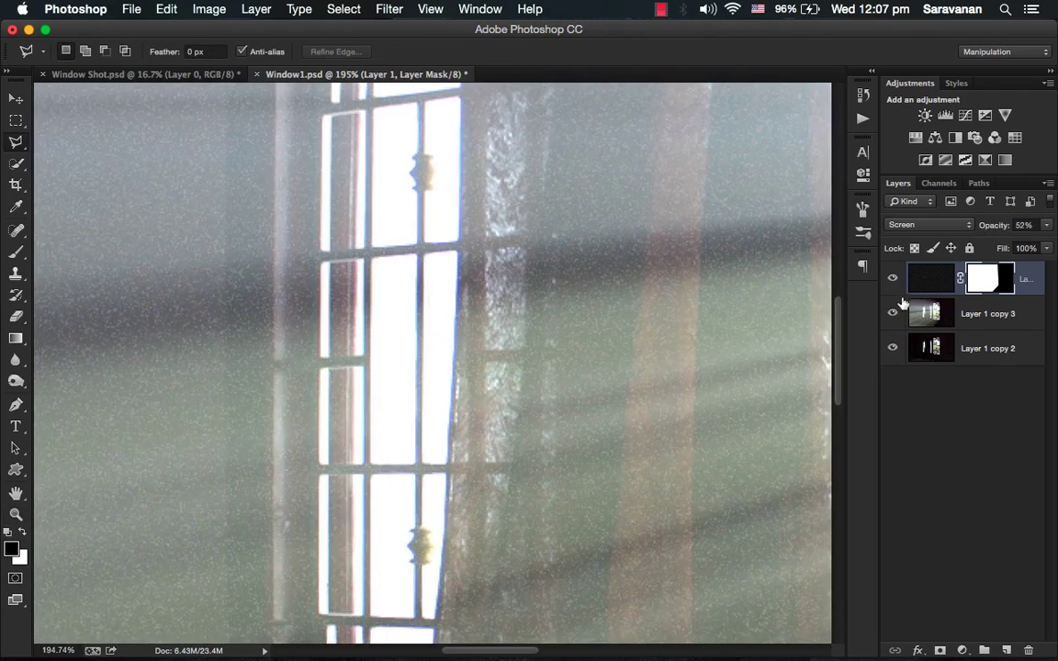
pyautogui.moveTo(992, 232)
pyautogui.mouseDown()
pyautogui.moveTo(1055, 230)
pyautogui.moveTo(976, 234)
pyautogui.moveTo(1003, 234)
pyautogui.mouseUp()
pyautogui.press('super+0')
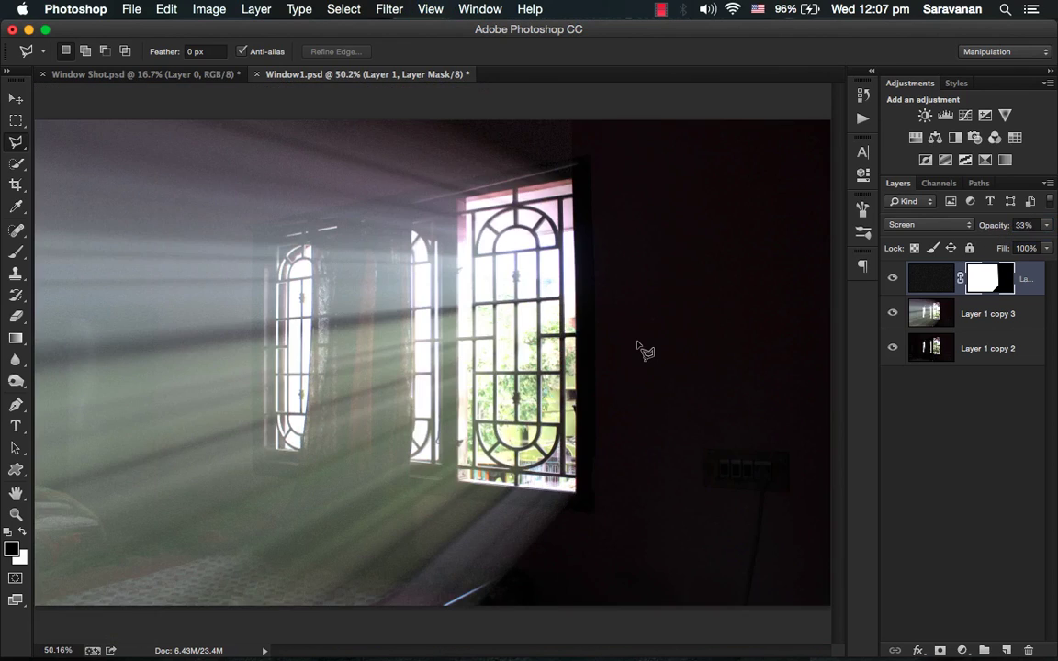
# Toggle the noise layer off and back on to compare the faint 33% dust grain.
pyautogui.click(893, 279)
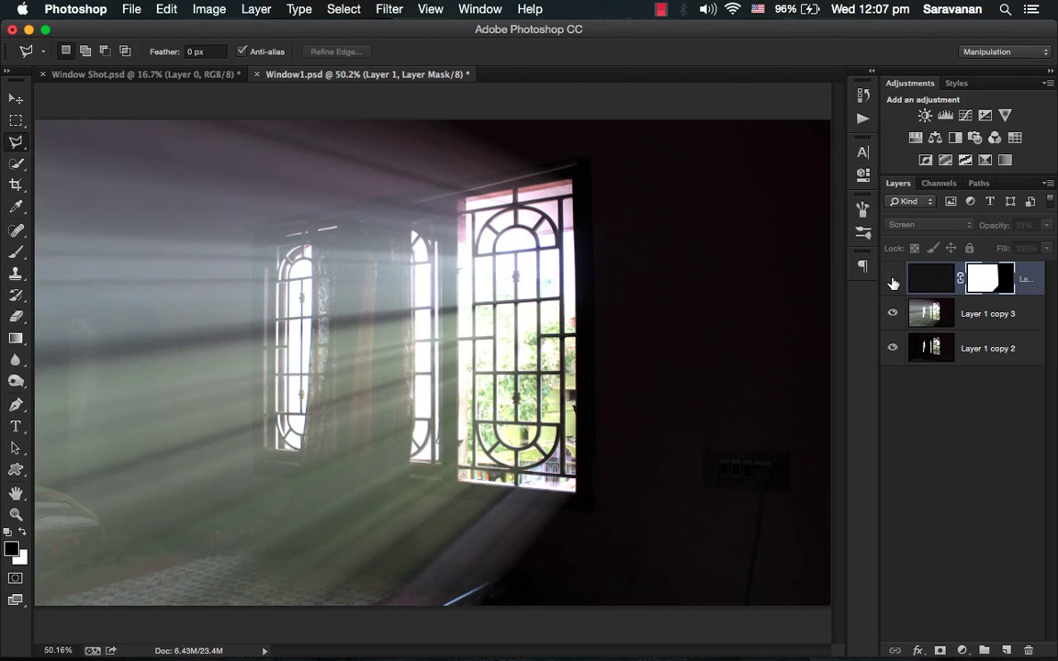
pyautogui.click(893, 280)
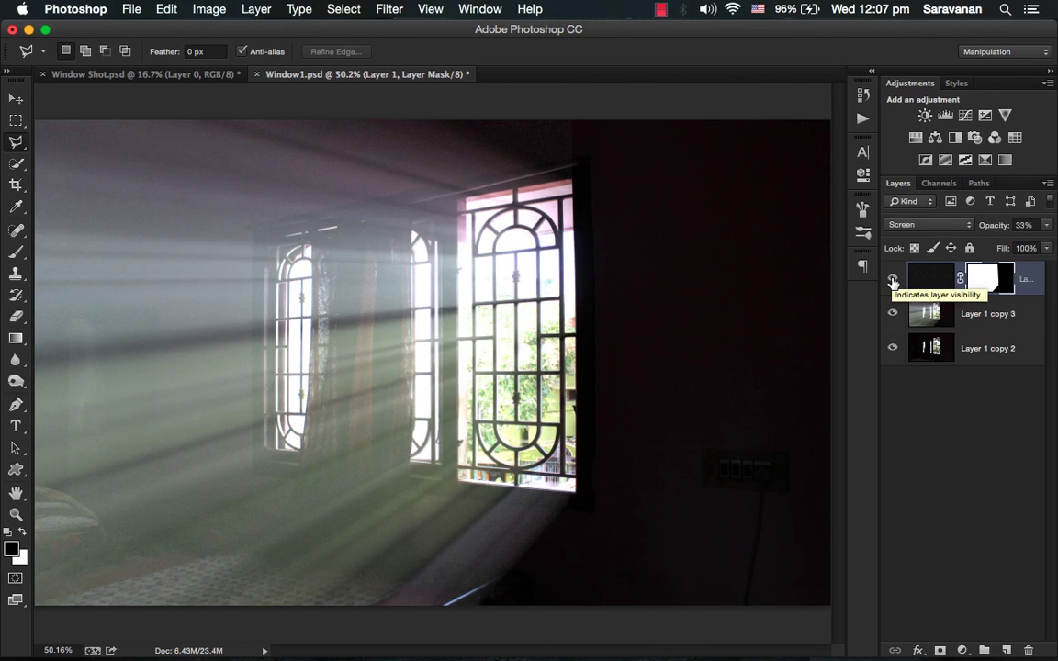